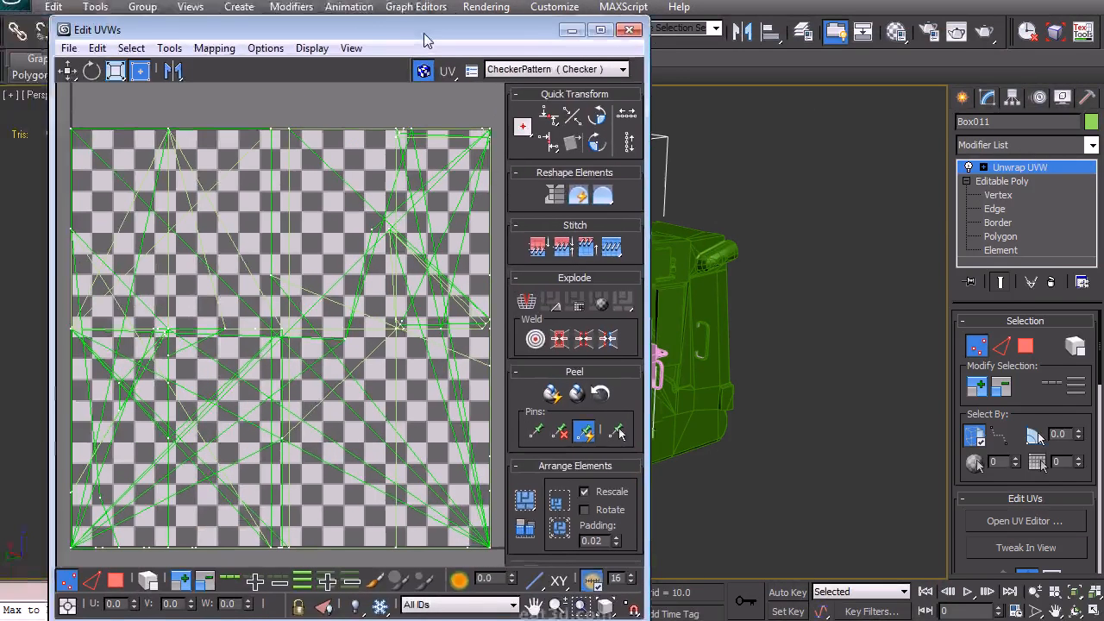
# - Open the UV editor for the cab and select all of its polygons in polygon mode
pyautogui.moveTo(424, 40); pyautogui.dragTo(385, 29)
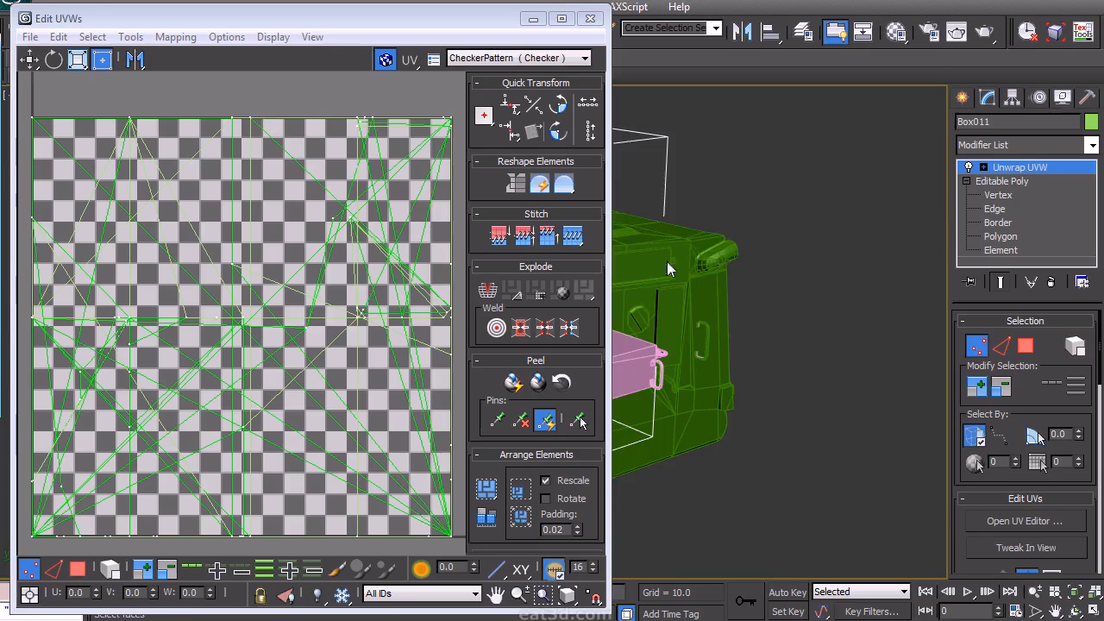
pyautogui.moveTo(670, 269); pyautogui.dragTo(771, 330, button='middle')
pyautogui.rightClick(736, 217)
pyautogui.click(716, 162)
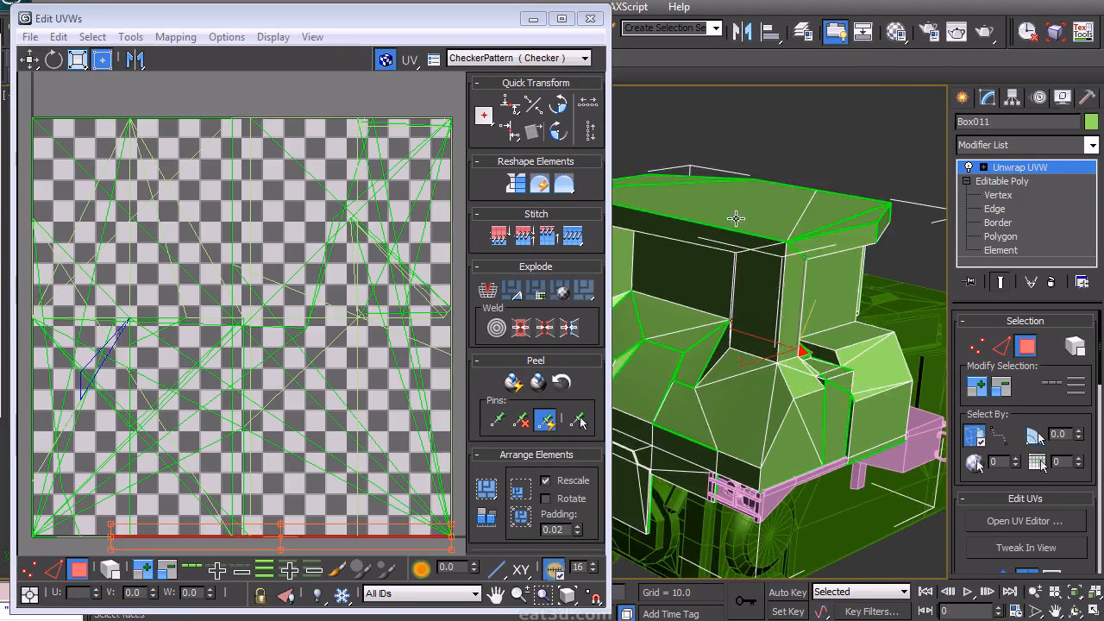
pyautogui.moveTo(778, 218); pyautogui.dragTo(774, 239, button='middle')
pyautogui.hotkey('ctrl', 'a')
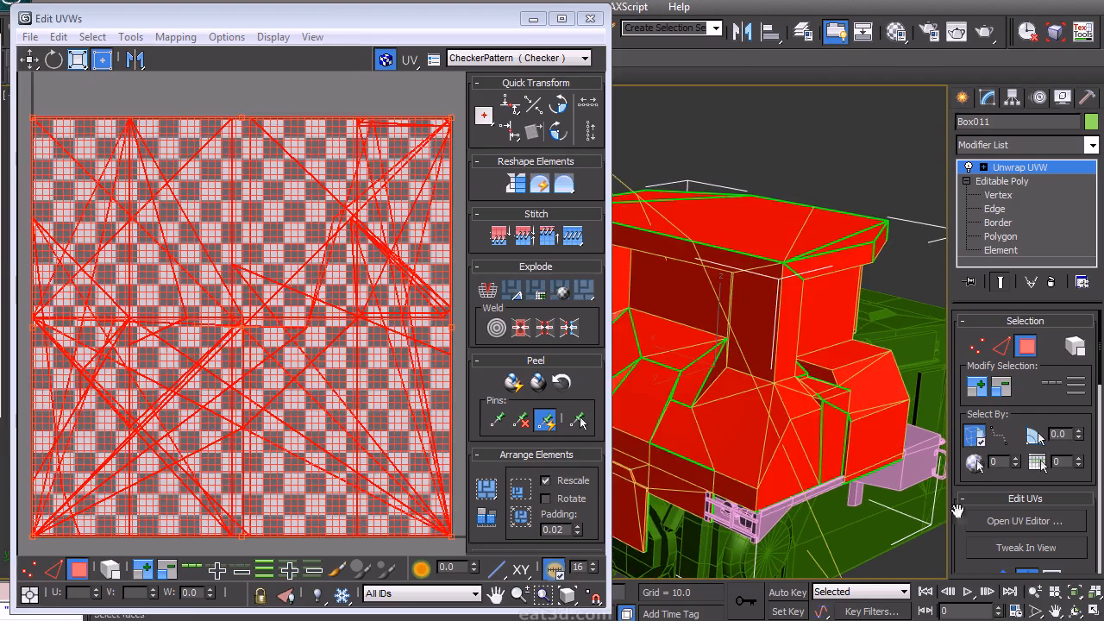
# - Apply Flatten Mapping to the selected cab polygons with the default settings
pyautogui.scroll(-1, 957, 517)
pyautogui.click(175, 37)
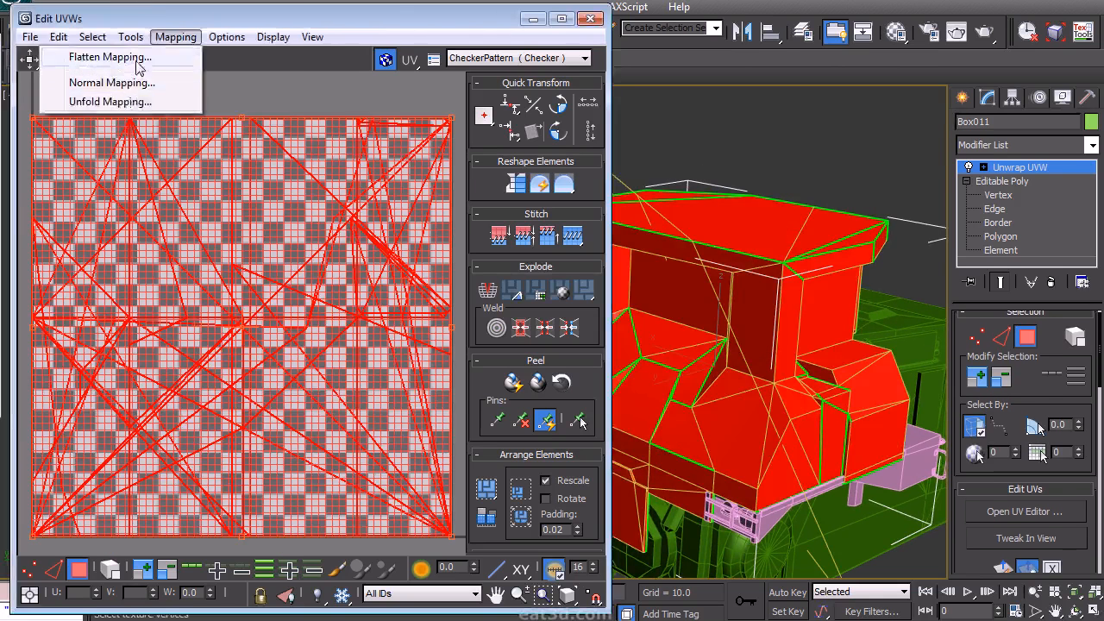
pyautogui.click(140, 59)
pyautogui.click(237, 91)
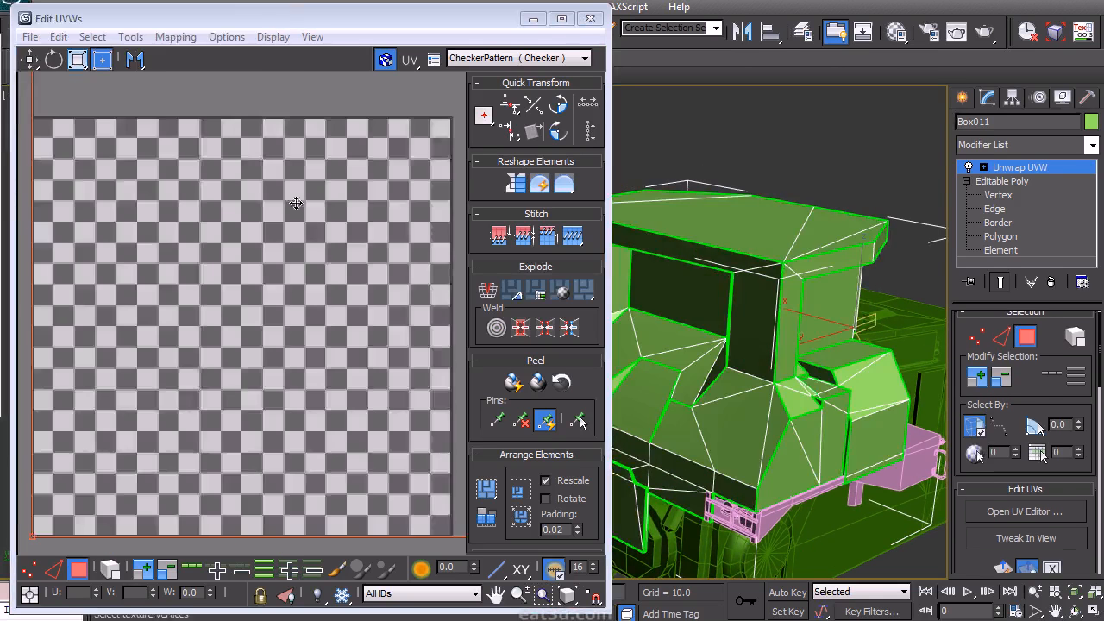
# - Select the roof's UV island and move it out above the other flattened islands
pyautogui.scroll(-5, 272, 149)
pyautogui.moveTo(303, 194); pyautogui.dragTo(250, 304, button='middle')
pyautogui.scroll(-3, 259, 319)
pyautogui.click(330, 391)
pyautogui.moveTo(359, 267); pyautogui.dragTo(298, 319, button='middle')
pyautogui.keyDown('alt'); pyautogui.moveTo(701, 312); pyautogui.dragTo(833, 340, button='middle'); pyautogui.keyUp('alt')
pyautogui.moveTo(258, 271); pyautogui.dragTo(285, 309, button='middle')
pyautogui.moveTo(692, 360); pyautogui.dragTo(746, 411, button='middle')
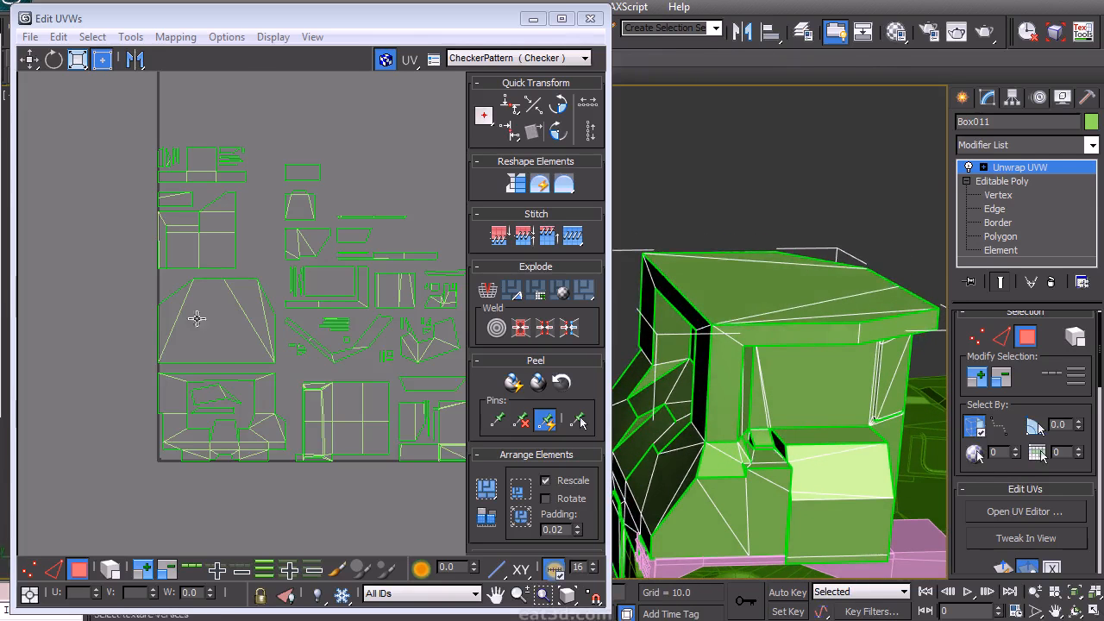
pyautogui.moveTo(139, 372); pyautogui.dragTo(205, 333)
pyautogui.moveTo(275, 279); pyautogui.dragTo(274, 280)
pyautogui.scroll(-2, 223, 336)
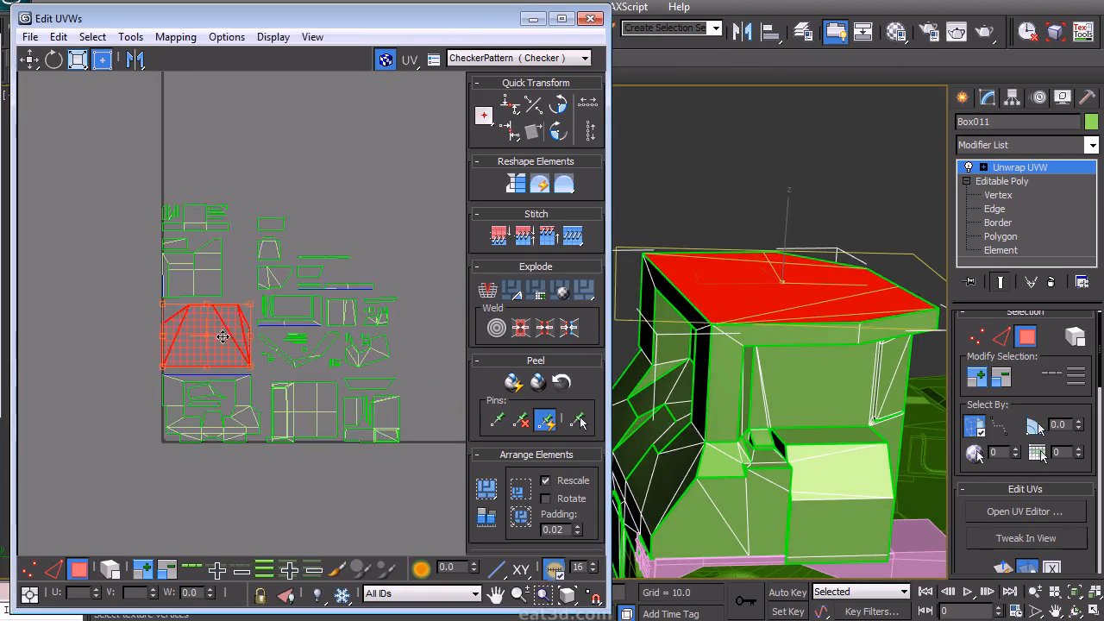
pyautogui.moveTo(288, 157); pyautogui.dragTo(280, 248, button='middle')
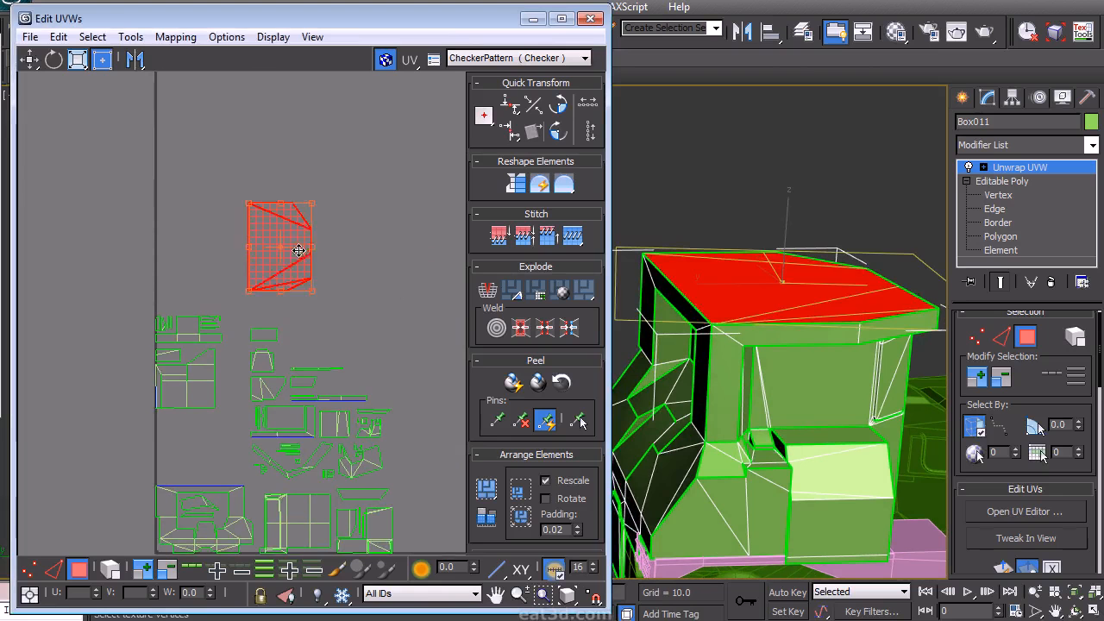
# - Move the cab front's UV island up next to the roof island
pyautogui.click(331, 279)
pyautogui.moveTo(315, 283); pyautogui.dragTo(319, 232, button='middle')
pyautogui.scroll(3, 319, 232)
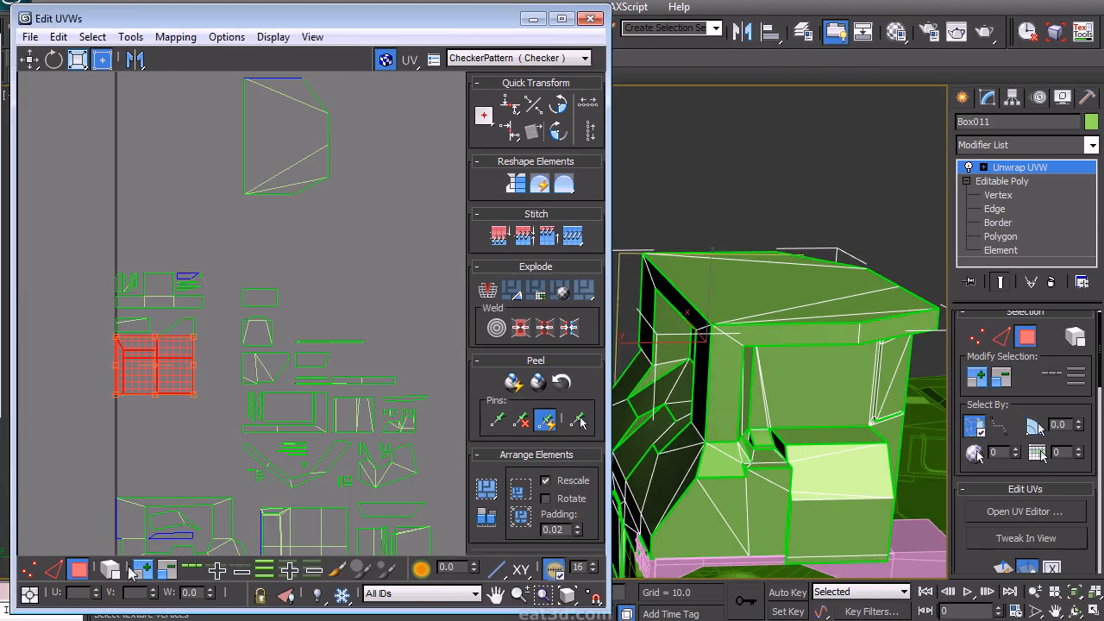
pyautogui.moveTo(181, 378); pyautogui.dragTo(310, 189)
pyautogui.moveTo(341, 192); pyautogui.dragTo(340, 325, button='middle')
pyautogui.keyDown('alt'); pyautogui.moveTo(708, 297); pyautogui.dragTo(673, 276, button='middle'); pyautogui.keyUp('alt')
pyautogui.scroll(2, 316, 366)
pyautogui.moveTo(316, 367); pyautogui.dragTo(357, 339, button='middle')
pyautogui.click(372, 369)
pyautogui.scroll(2, 335, 342)
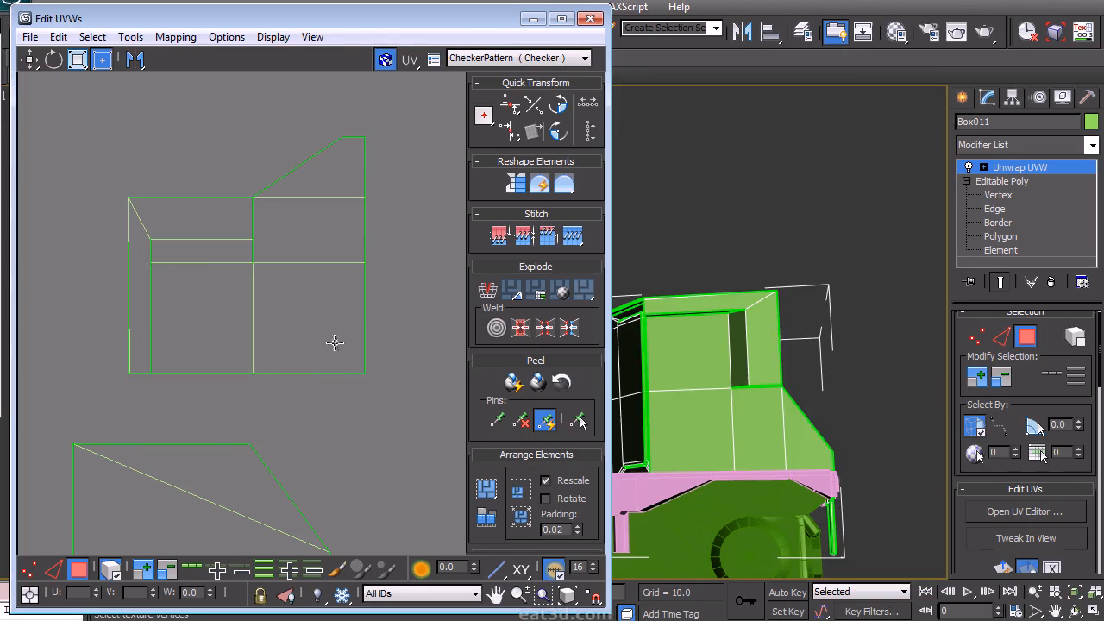
# - Select the cab front islands, rotate them 90 degrees and reposition them
pyautogui.moveTo(637, 338); pyautogui.dragTo(703, 393, button='middle')
pyautogui.scroll(3, 702, 384)
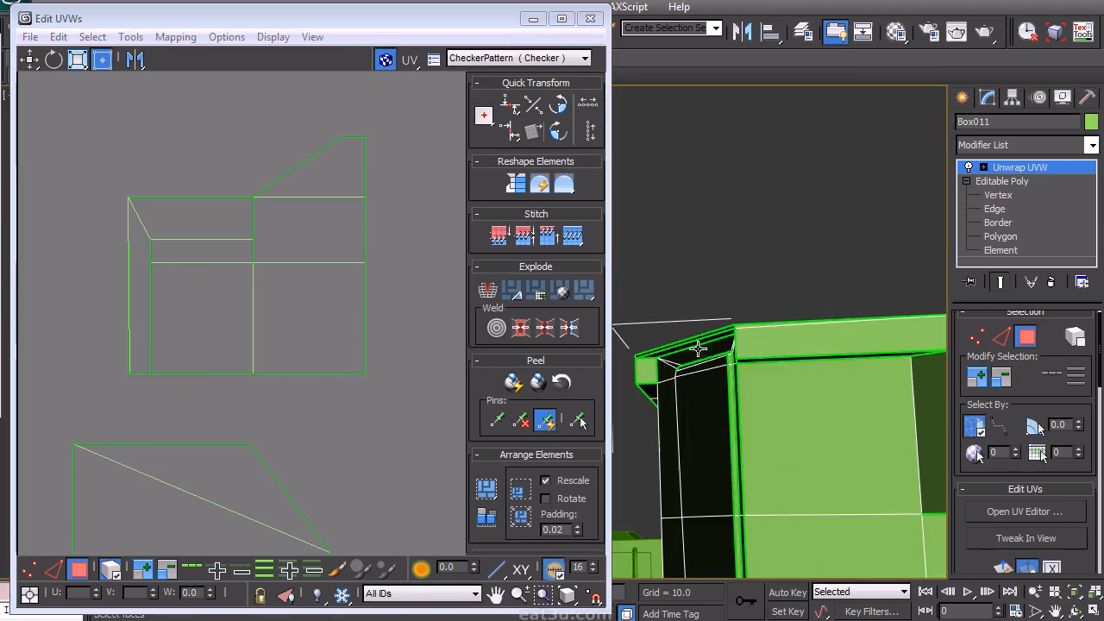
pyautogui.moveTo(73, 424); pyautogui.dragTo(397, 101)
pyautogui.click(558, 130)
pyautogui.moveTo(310, 307); pyautogui.dragTo(187, 370)
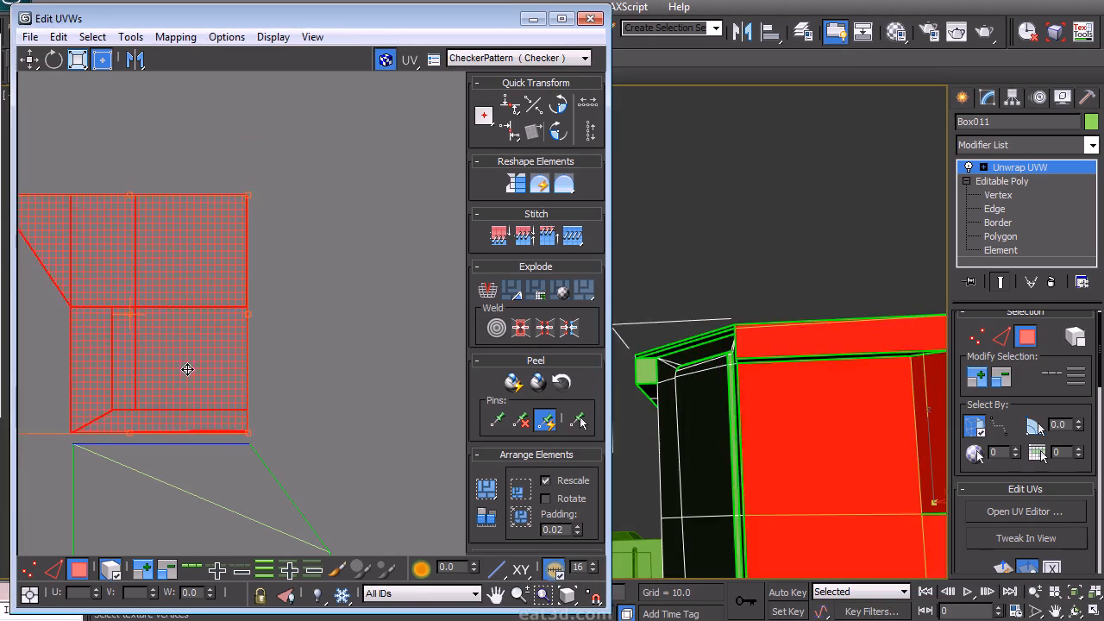
# - Select the small L-shaped recess island and move it to the left of the front panel island
pyautogui.click(324, 314)
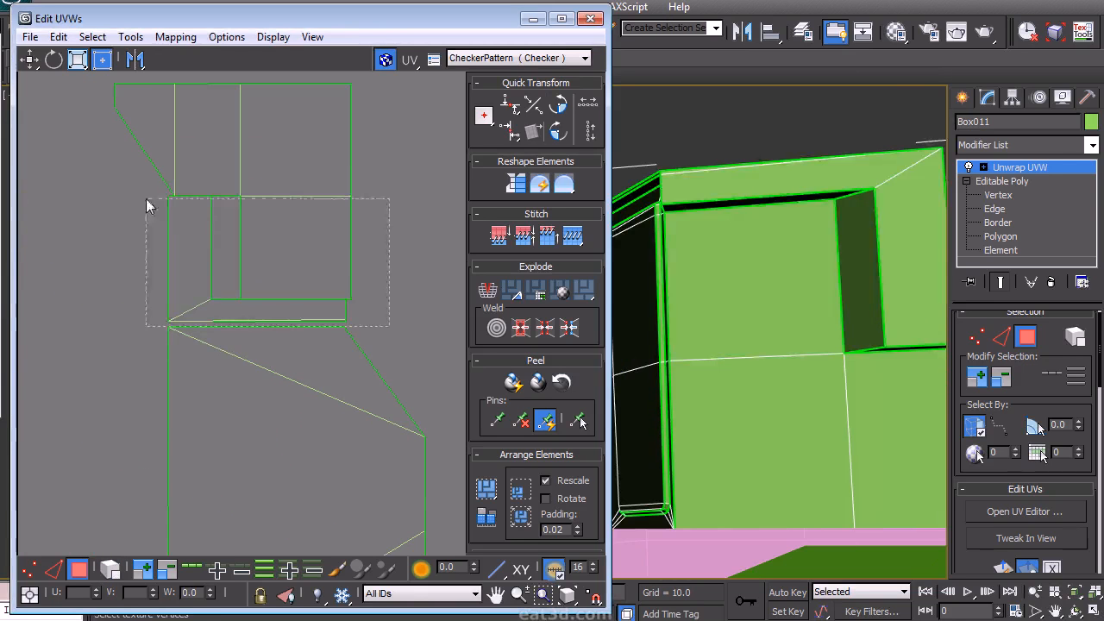
pyautogui.moveTo(146, 198); pyautogui.dragTo(145, 198)
pyautogui.keyDown('alt'); pyautogui.moveTo(404, 141); pyautogui.dragTo(298, 246); pyautogui.keyUp('alt')
pyautogui.moveTo(212, 282); pyautogui.dragTo(62, 276)
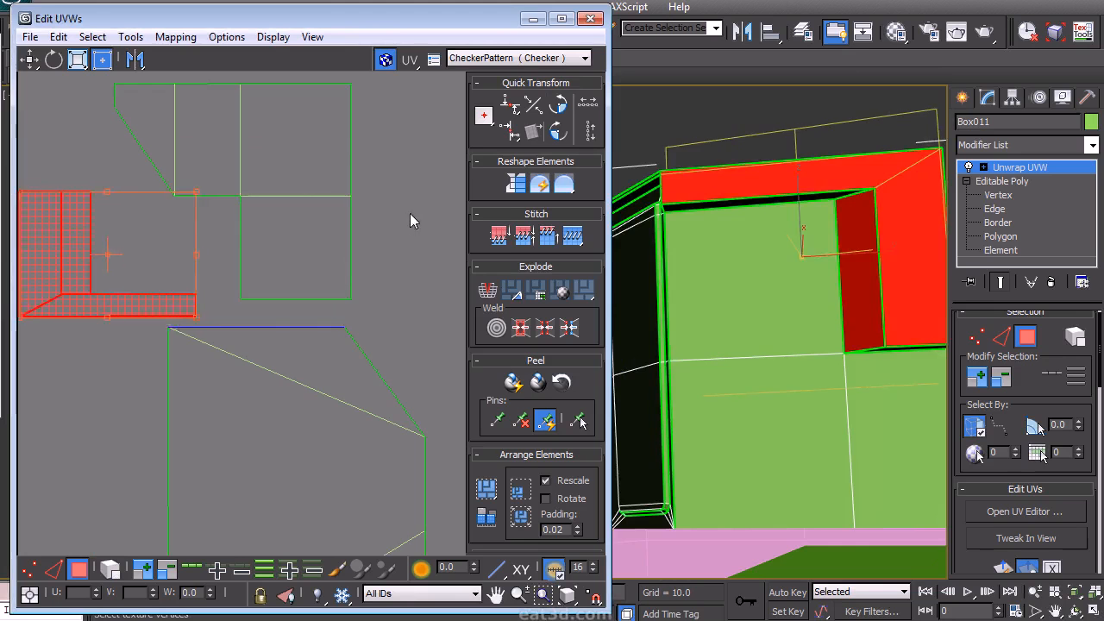
# - Switch the editor to edge selection and shift the recess island alongside the front panel with snapping
pyautogui.click(387, 206)
pyautogui.rightClick(387, 206)
pyautogui.click(345, 145)
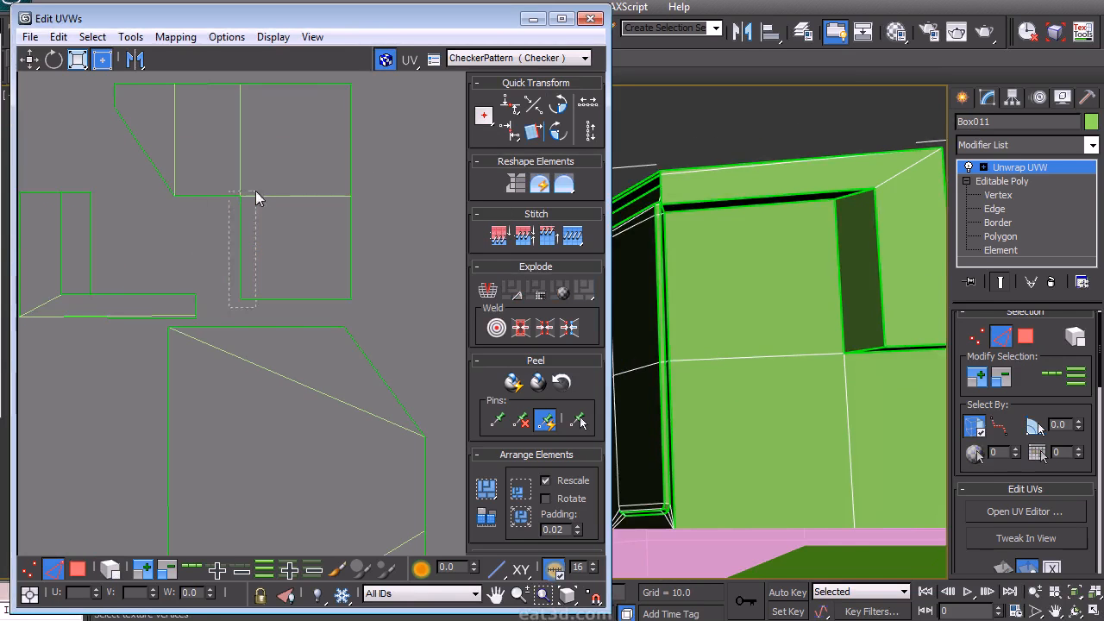
pyautogui.press('s')
pyautogui.moveTo(296, 227); pyautogui.dragTo(355, 233, button='middle')
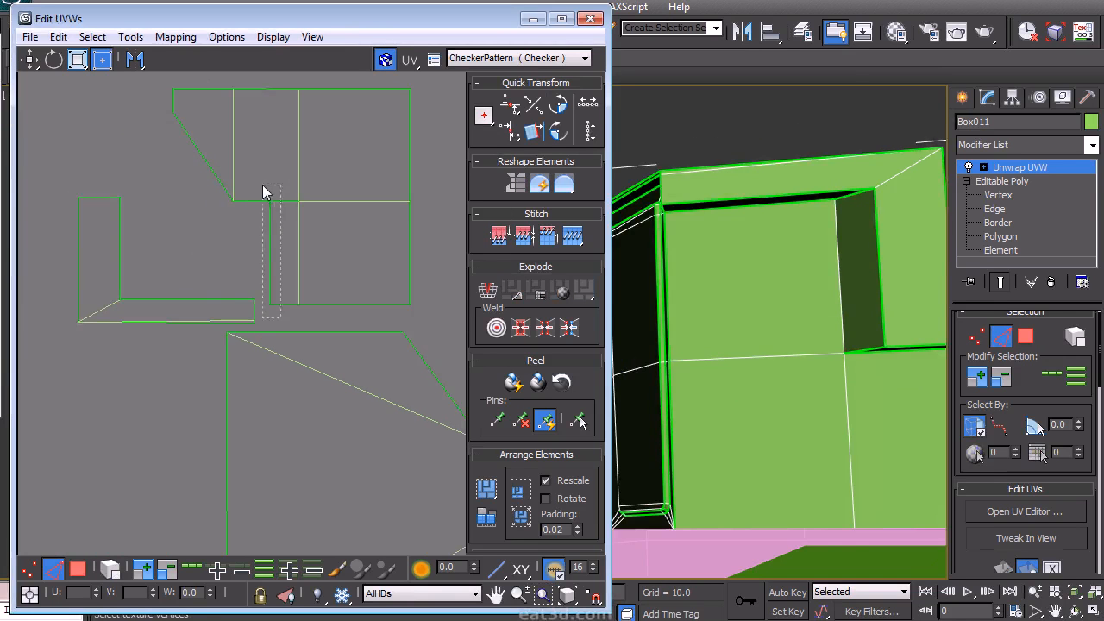
pyautogui.press('s')
pyautogui.moveTo(345, 287); pyautogui.dragTo(314, 279, button='middle')
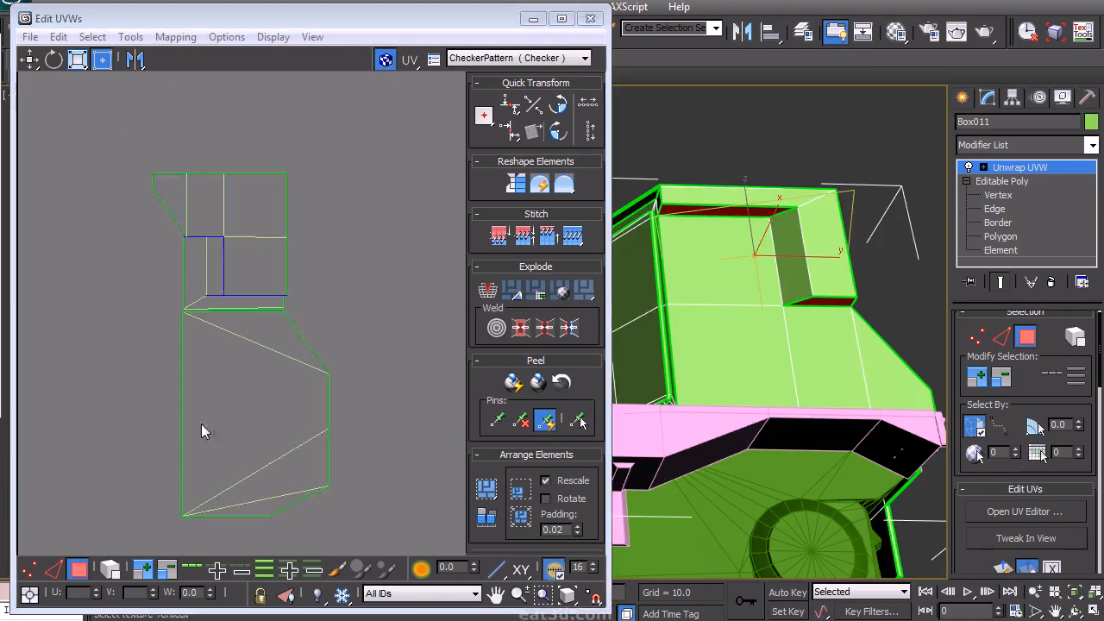
# - Select the thin roof-edge strip island and move it next to the other strip above the front panel
pyautogui.scroll(-4, 227, 314)
pyautogui.moveTo(201, 423); pyautogui.dragTo(256, 149, button='middle')
pyautogui.moveTo(253, 265); pyautogui.dragTo(222, 152)
pyautogui.moveTo(244, 256); pyautogui.dragTo(244, 478, button='middle')
pyautogui.scroll(3, 236, 422)
pyautogui.moveTo(205, 387); pyautogui.dragTo(190, 299)
pyautogui.moveTo(218, 221); pyautogui.dragTo(213, 299, button='middle')
pyautogui.click(218, 84)
pyautogui.moveTo(167, 149); pyautogui.dragTo(205, 96)
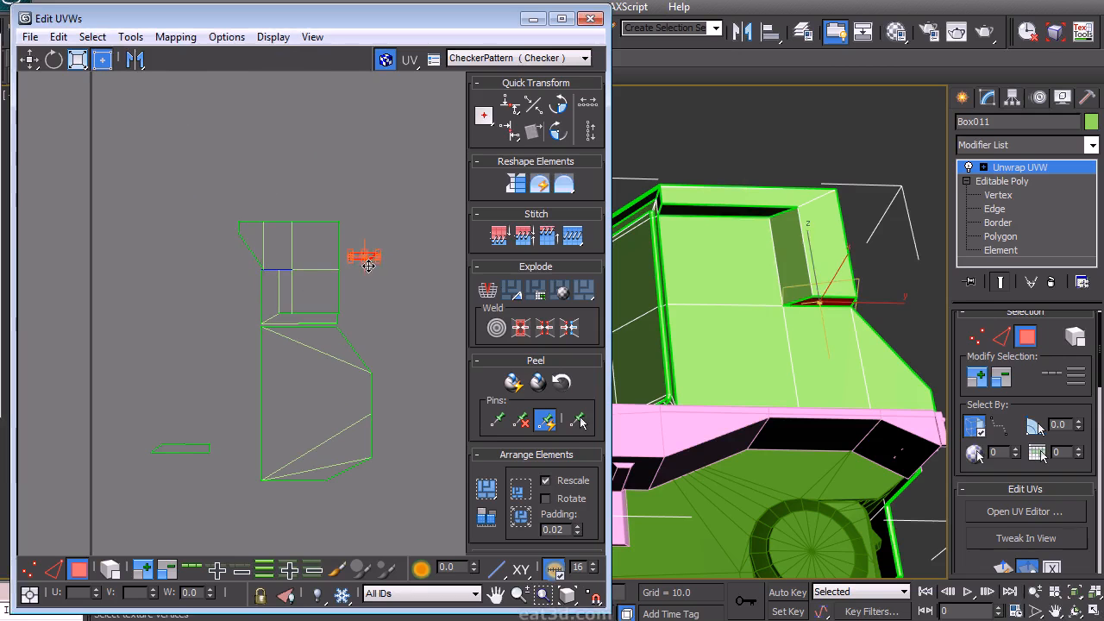
pyautogui.moveTo(227, 413); pyautogui.dragTo(227, 411)
pyautogui.moveTo(192, 450); pyautogui.dragTo(328, 216)
pyautogui.scroll(5, 328, 216)
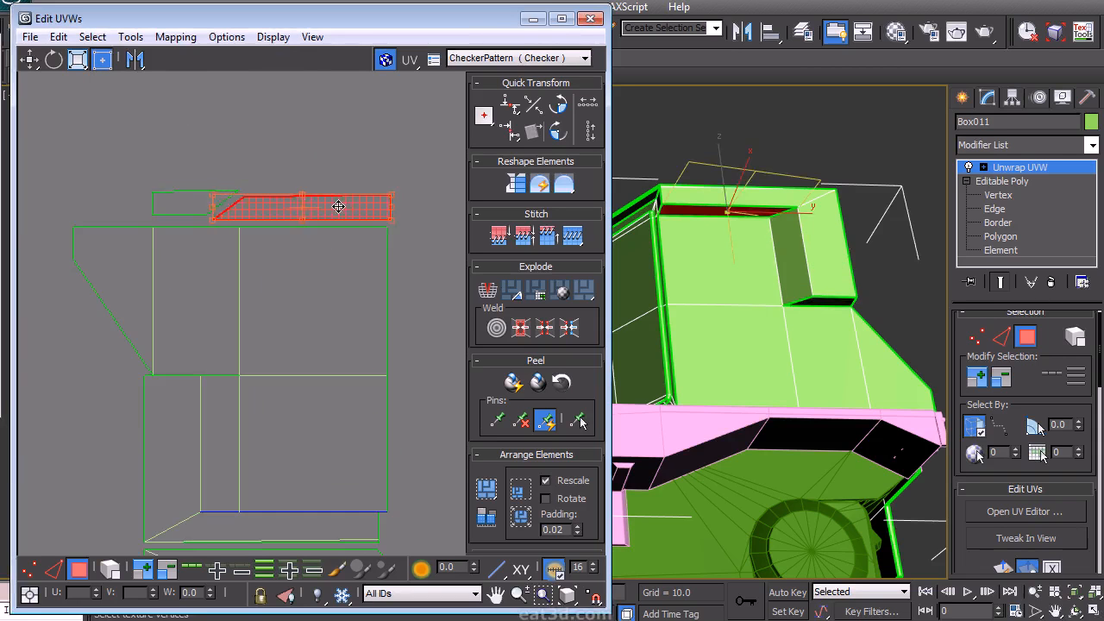
# - Select the cab's front face polygons in the viewport and grow the selection twice
pyautogui.click(184, 208)
pyautogui.moveTo(379, 362); pyautogui.dragTo(343, 235, button='middle')
pyautogui.keyDown('alt'); pyautogui.moveTo(753, 269); pyautogui.dragTo(703, 400, button='middle'); pyautogui.keyUp('alt')
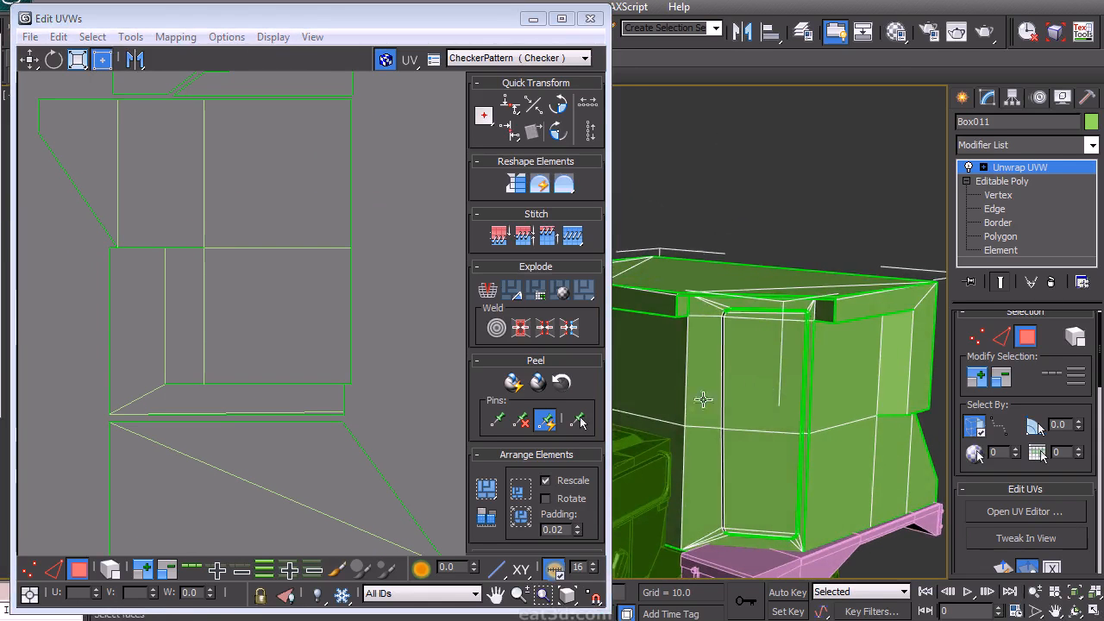
pyautogui.click(755, 401)
pyautogui.keyDown('alt'); pyautogui.moveTo(752, 540); pyautogui.dragTo(744, 385, button='middle'); pyautogui.keyUp('alt')
pyautogui.scroll(6, 784, 370)
pyautogui.keyDown('alt'); pyautogui.moveTo(858, 277); pyautogui.dragTo(740, 195, button='middle'); pyautogui.keyUp('alt')
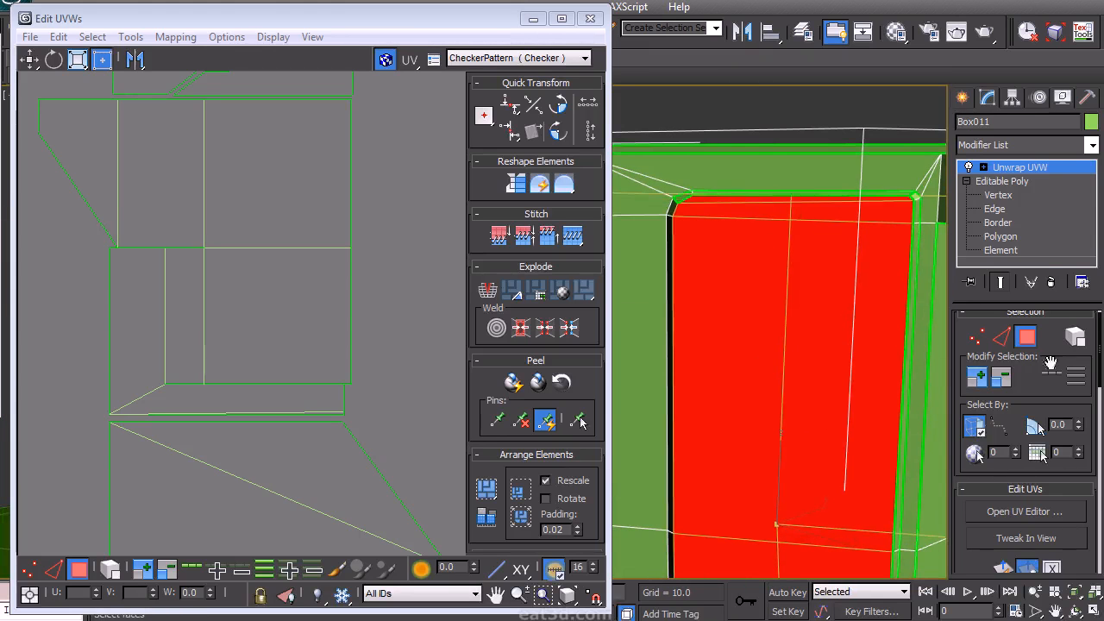
pyautogui.click(978, 380)
pyautogui.click(978, 380)
pyautogui.keyDown('alt'); pyautogui.moveTo(732, 286); pyautogui.dragTo(784, 253, button='middle'); pyautogui.keyUp('alt')
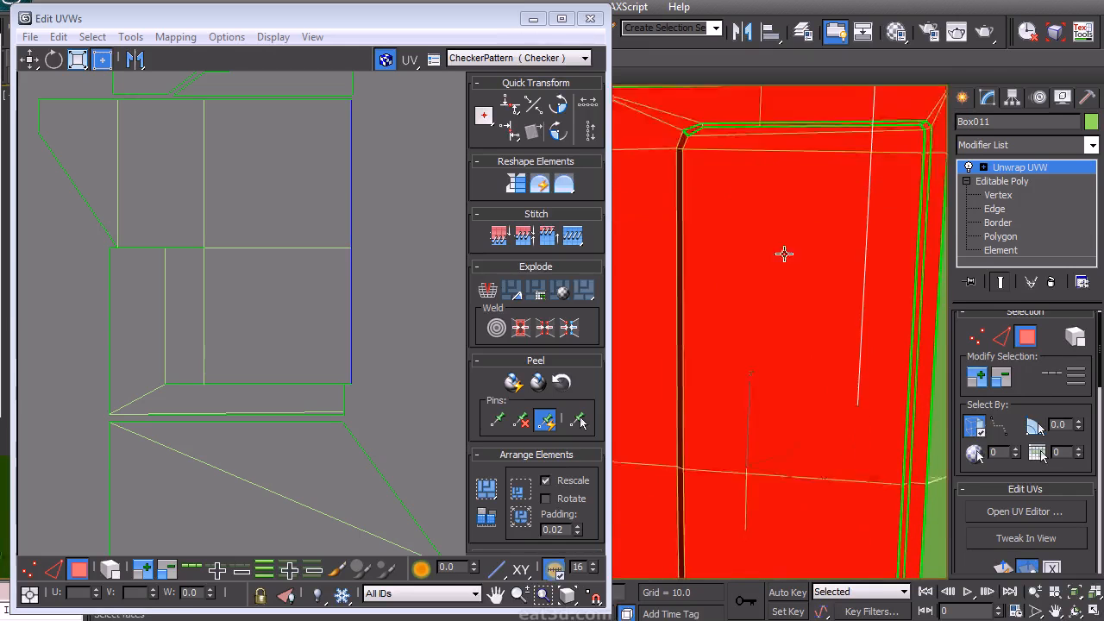
# - Select the small side window-frame island and move it beside the side panel island
pyautogui.scroll(-3, 784, 277)
pyautogui.keyDown('alt'); pyautogui.moveTo(784, 297); pyautogui.dragTo(805, 372, button='middle'); pyautogui.keyUp('alt')
pyautogui.scroll(-3, 826, 319)
pyautogui.scroll(-6, 278, 234)
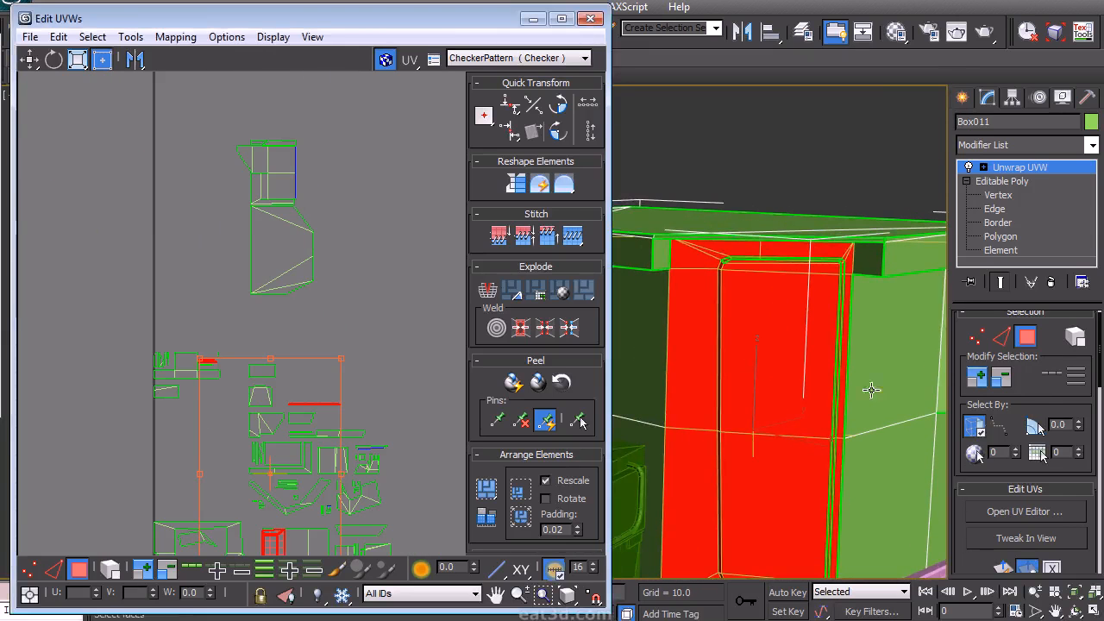
pyautogui.click(1032, 396)
pyautogui.scroll(-4, 808, 394)
pyautogui.moveTo(808, 395); pyautogui.dragTo(855, 490, button='middle')
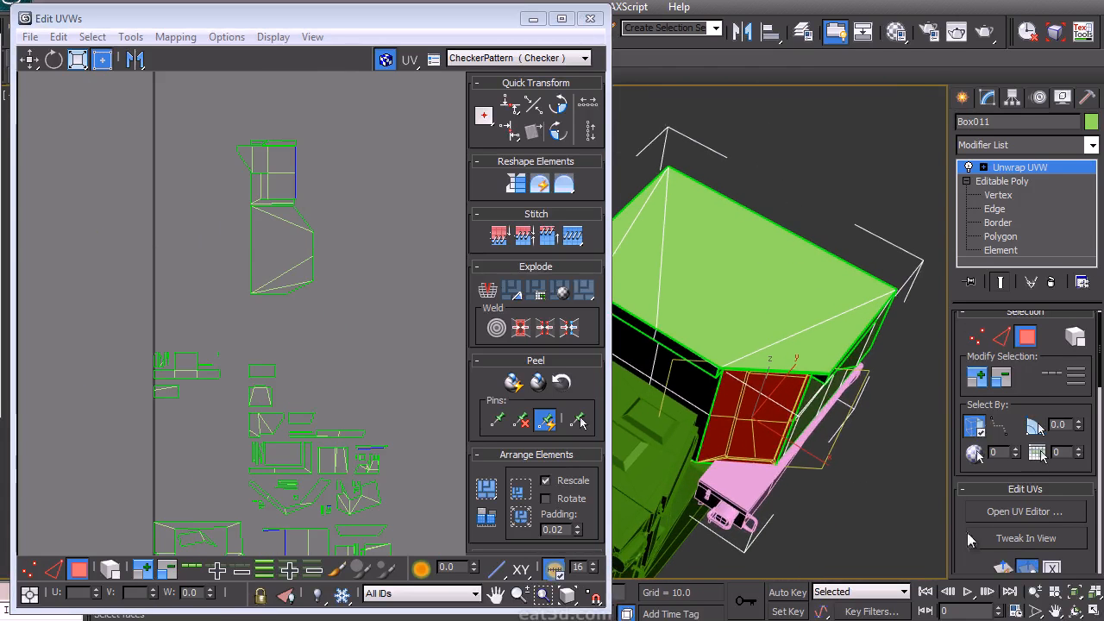
pyautogui.scroll(-10, 1026, 483)
pyautogui.scroll(8, 1080, 472)
pyautogui.moveTo(284, 259); pyautogui.dragTo(296, 208, button='middle')
pyautogui.moveTo(333, 109); pyautogui.dragTo(328, 281, button='middle')
pyautogui.scroll(5, 326, 275)
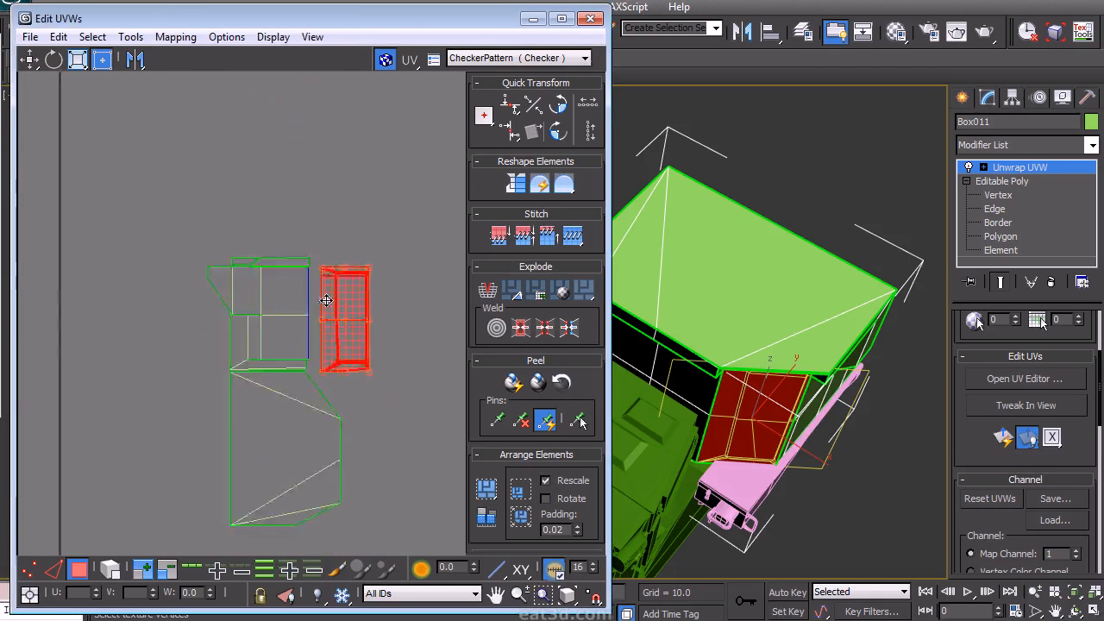
# - Rotate the selected island 180 degrees and align it against the side panel island's edge
pyautogui.doubleClick(557, 139)
pyautogui.moveTo(389, 432); pyautogui.dragTo(365, 412)
pyautogui.keyDown('alt'); pyautogui.moveTo(782, 367); pyautogui.dragTo(794, 216, button='middle'); pyautogui.keyUp('alt')
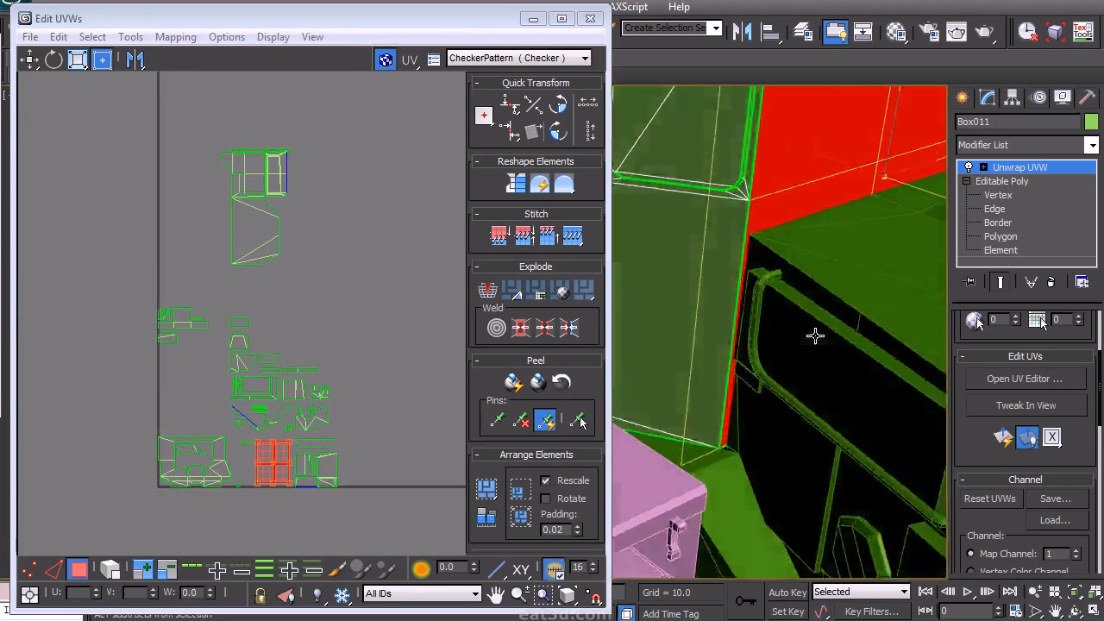
pyautogui.keyDown('alt'); pyautogui.moveTo(816, 336); pyautogui.dragTo(740, 382, button='middle'); pyautogui.keyUp('alt')
pyautogui.scroll(1, 316, 408)
pyautogui.moveTo(331, 473)
pyautogui.mouseDown(button='middle')
pyautogui.moveTo(317, 408)
pyautogui.moveTo(327, 464)
pyautogui.mouseUp(button='middle')
pyautogui.moveTo(332, 387); pyautogui.dragTo(336, 479, button='middle')
pyautogui.moveTo(259, 523); pyautogui.dragTo(307, 208)
pyautogui.moveTo(337, 285); pyautogui.dragTo(382, 443, button='middle')
pyautogui.scroll(3, 382, 443)
pyautogui.moveTo(471, 302); pyautogui.dragTo(418, 386, button='middle')
# - Rotate the selected island 90 degrees and reposition it beside the panel group
pyautogui.click(559, 106)
pyautogui.moveTo(288, 382); pyautogui.dragTo(285, 410)
pyautogui.click(333, 340)
pyautogui.moveTo(405, 350); pyautogui.dragTo(432, 293, button='middle')
# - Select the diagonal roof-edge strip island and straighten its edges in edge mode
pyautogui.scroll(-3, 430, 293)
pyautogui.scroll(-4, 760, 315)
pyautogui.moveTo(750, 304); pyautogui.dragTo(852, 280, button='middle')
pyautogui.moveTo(754, 264)
pyautogui.keyDown('alt'); pyautogui.mouseDown(button='middle')
pyautogui.moveTo(802, 282)
pyautogui.moveTo(742, 272)
pyautogui.moveTo(754, 274)
pyautogui.mouseUp(button='middle'); pyautogui.keyUp('alt')
pyautogui.moveTo(358, 470); pyautogui.dragTo(296, 323, button='middle')
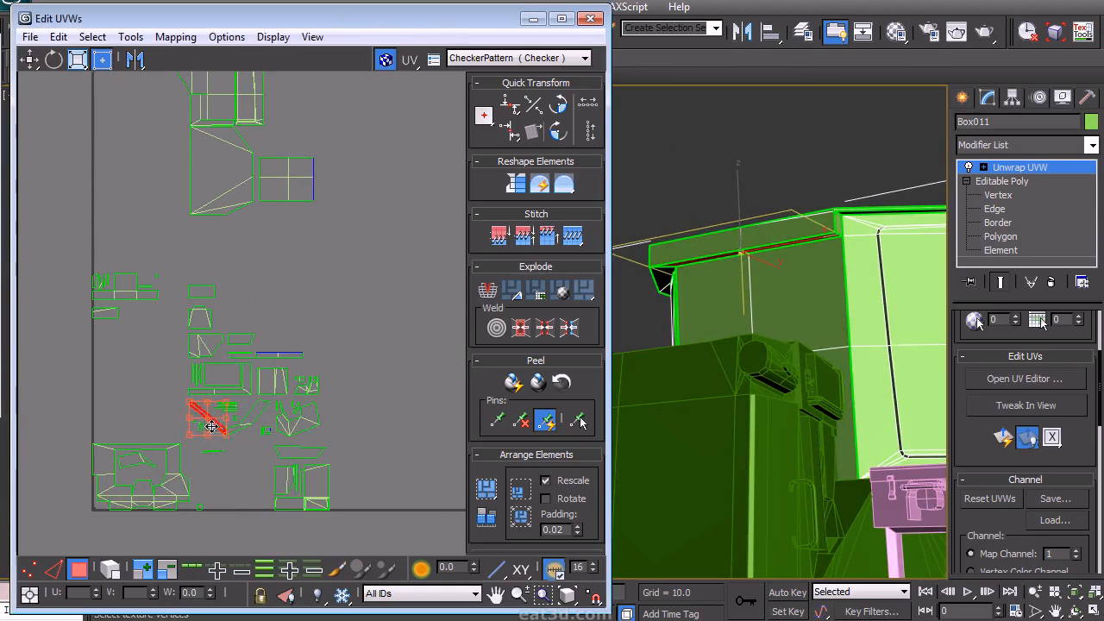
pyautogui.scroll(3, 315, 340)
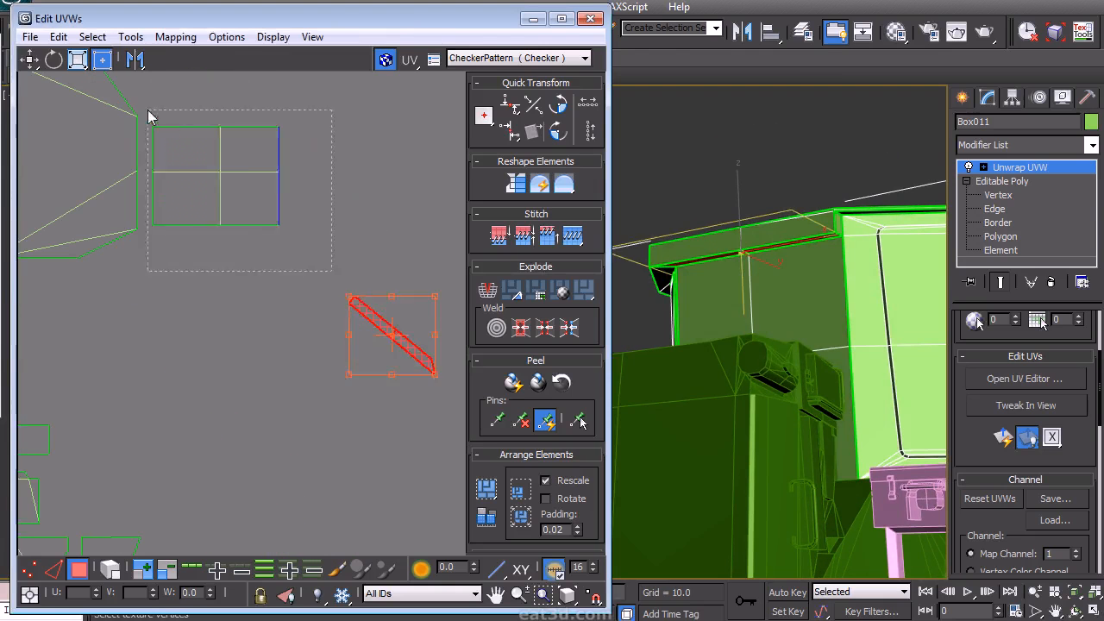
pyautogui.click(148, 115)
pyautogui.click(425, 354)
pyautogui.click(381, 394)
pyautogui.rightClick(249, 372)
pyautogui.click(225, 330)
pyautogui.click(533, 131)
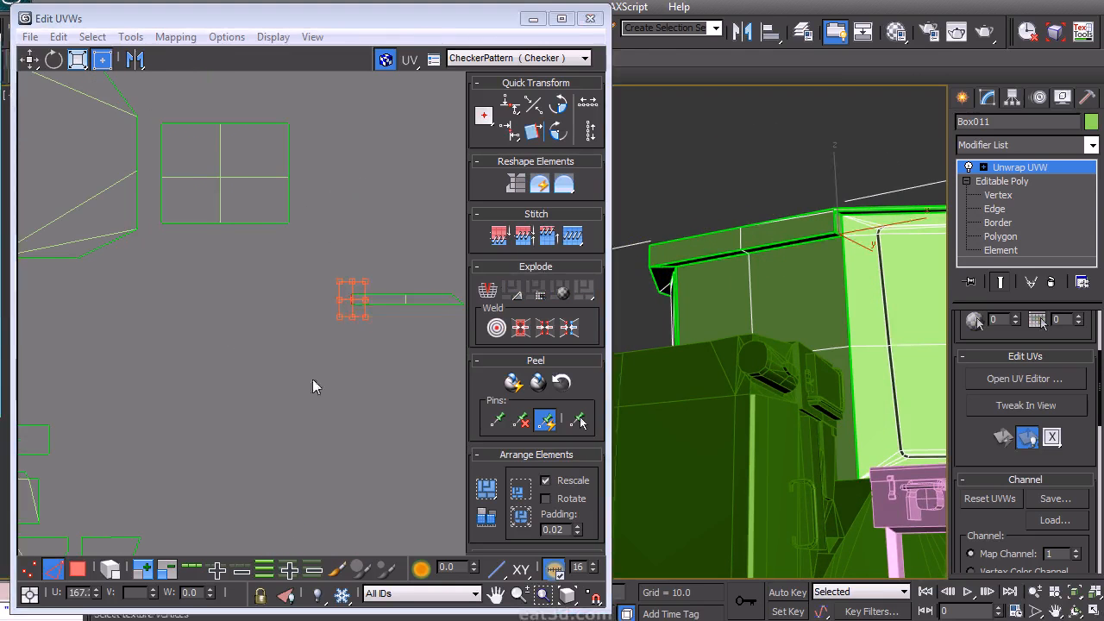
# - Return to polygon mode, rotate the straightened strip 90 degrees and place it against the side panel island
pyautogui.rightClick(308, 328)
pyautogui.click(284, 269)
pyautogui.moveTo(353, 300); pyautogui.dragTo(367, 401, button='middle')
pyautogui.click(559, 134)
pyautogui.moveTo(429, 430); pyautogui.dragTo(263, 380)
pyautogui.moveTo(246, 382); pyautogui.dragTo(330, 419, button='middle')
pyautogui.scroll(2, 346, 384)
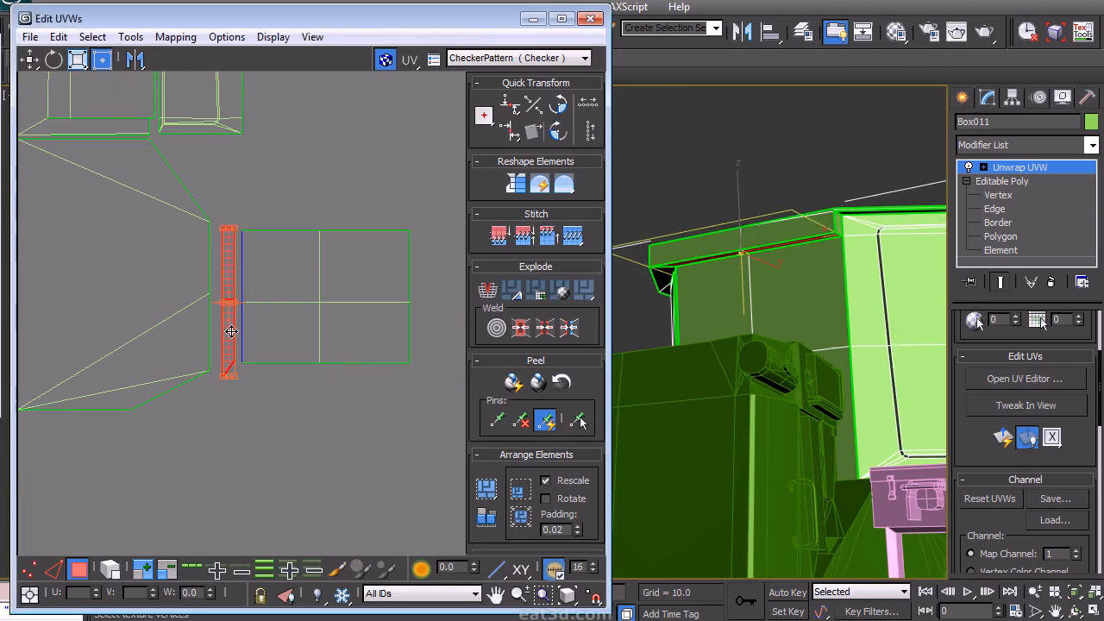
# - Select the front top trim strip's polygon in the viewport and move its island below the panel group
pyautogui.click(755, 238)
pyautogui.keyDown('ctrl'); pyautogui.click(724, 243); pyautogui.keyUp('ctrl')
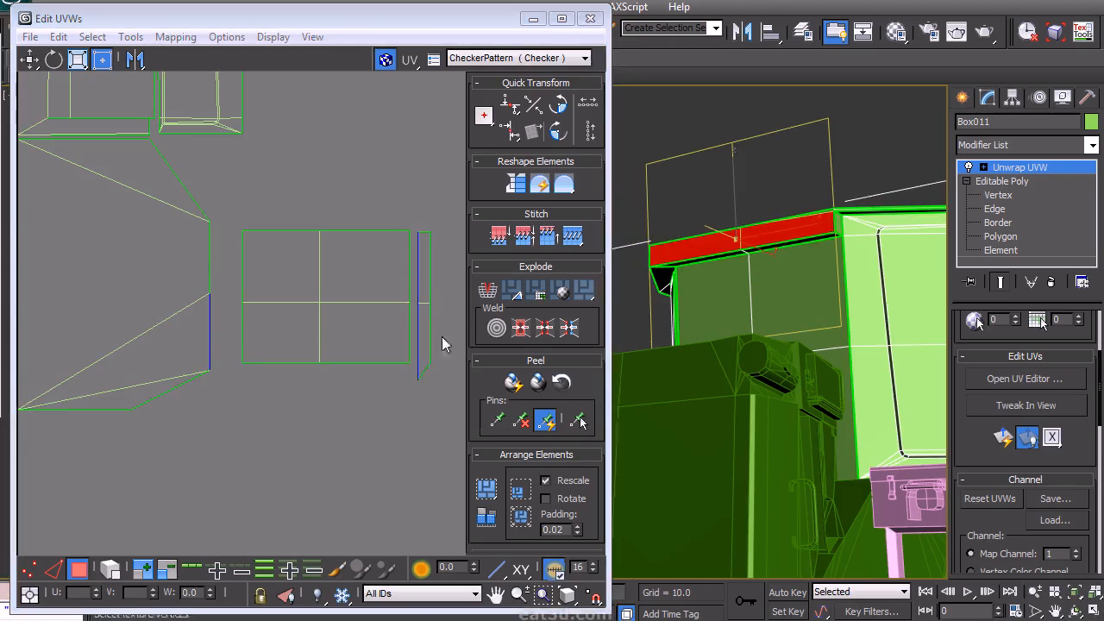
pyautogui.moveTo(342, 383); pyautogui.dragTo(322, 282, button='middle')
pyautogui.scroll(-3, 322, 282)
pyautogui.moveTo(305, 347); pyautogui.dragTo(324, 265, button='middle')
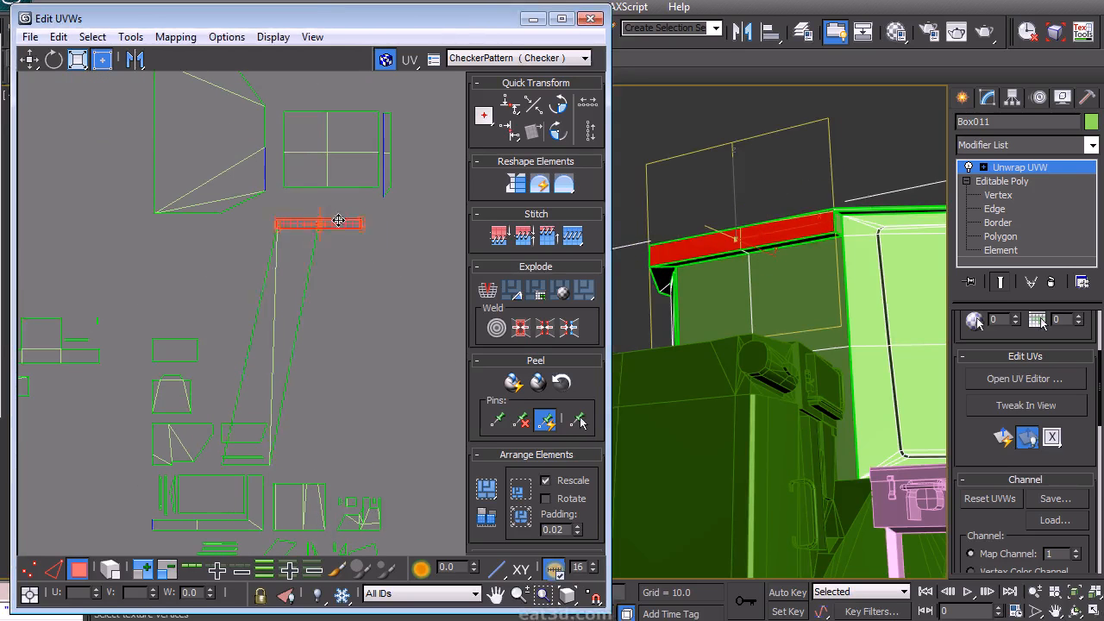
pyautogui.keyDown('alt'); pyautogui.moveTo(733, 332); pyautogui.dragTo(715, 367, button='middle'); pyautogui.keyUp('alt')
pyautogui.moveTo(388, 403); pyautogui.dragTo(386, 363, button='middle')
pyautogui.keyDown('alt'); pyautogui.moveTo(693, 362); pyautogui.dragTo(765, 248, button='middle'); pyautogui.keyUp('alt')
pyautogui.moveTo(330, 408); pyautogui.dragTo(313, 311, button='middle')
pyautogui.scroll(5, 311, 325)
pyautogui.moveTo(210, 365); pyautogui.dragTo(376, 393, button='middle')
pyautogui.scroll(4, 376, 392)
pyautogui.click(252, 398)
pyautogui.moveTo(265, 379); pyautogui.dragTo(145, 380, button='middle')
pyautogui.moveTo(850, 278); pyautogui.dragTo(745, 384, button='middle')
pyautogui.scroll(1, 744, 385)
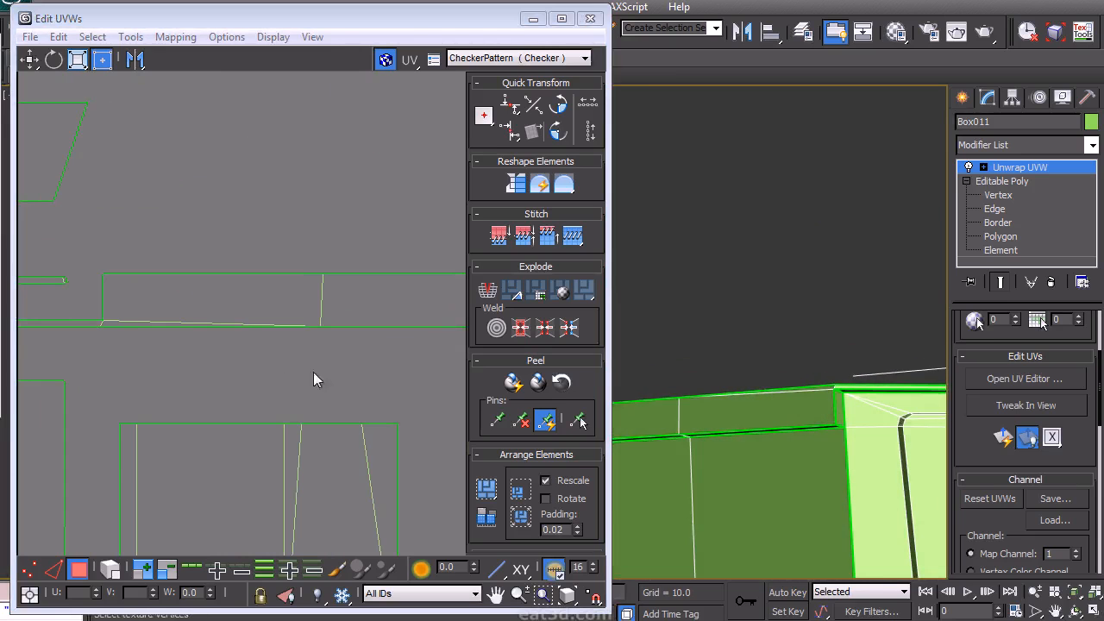
# - Reselect the trim strip island, rotate it 90 degrees and move it up beside the panels
pyautogui.scroll(-3, 197, 383)
pyautogui.scroll(-2, 163, 315)
pyautogui.click(253, 316)
pyautogui.scroll(-3, 384, 310)
pyautogui.scroll(-2, 380, 305)
pyautogui.moveTo(379, 306); pyautogui.dragTo(365, 386, button='middle')
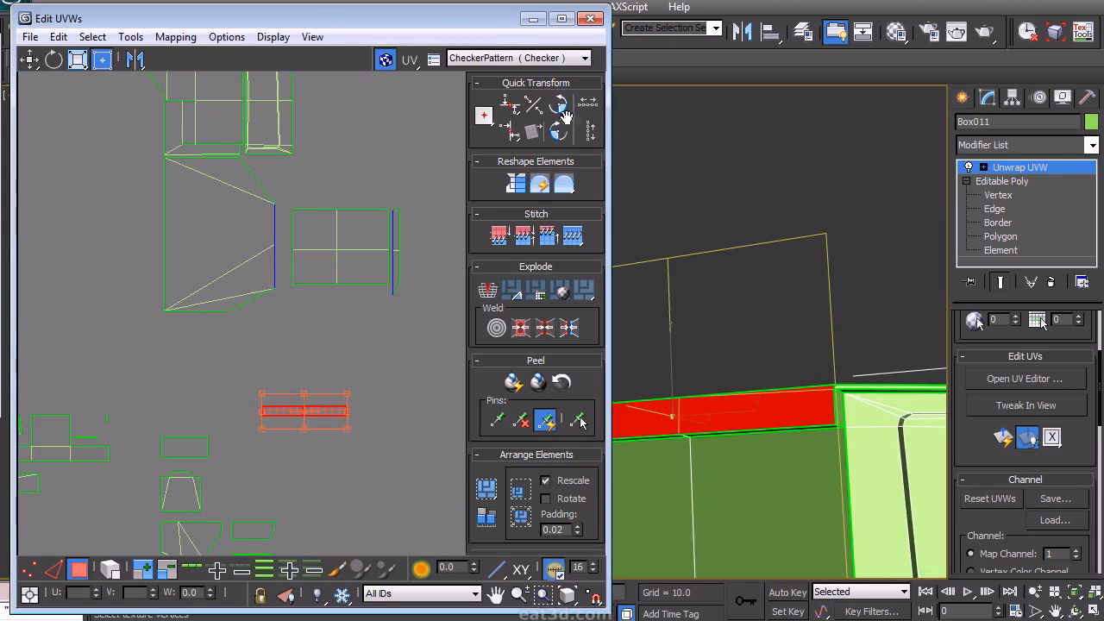
pyautogui.click(559, 132)
pyautogui.moveTo(303, 420); pyautogui.dragTo(300, 277)
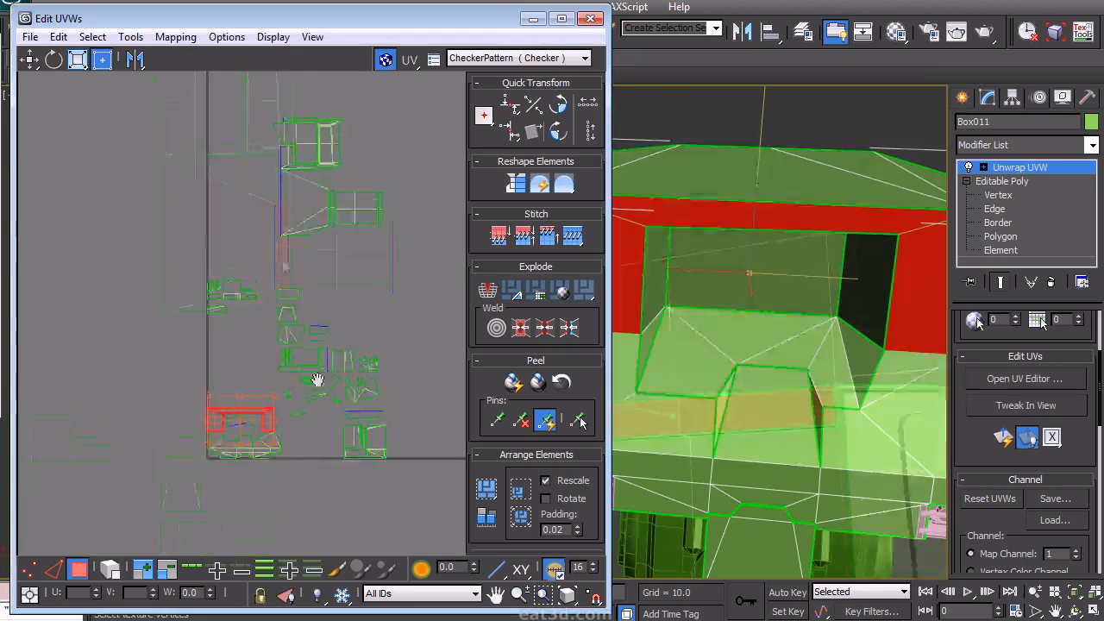
# - Rotate the recess frame island 90 degrees and place it against the trapezoid panel's edge
pyautogui.click(560, 131)
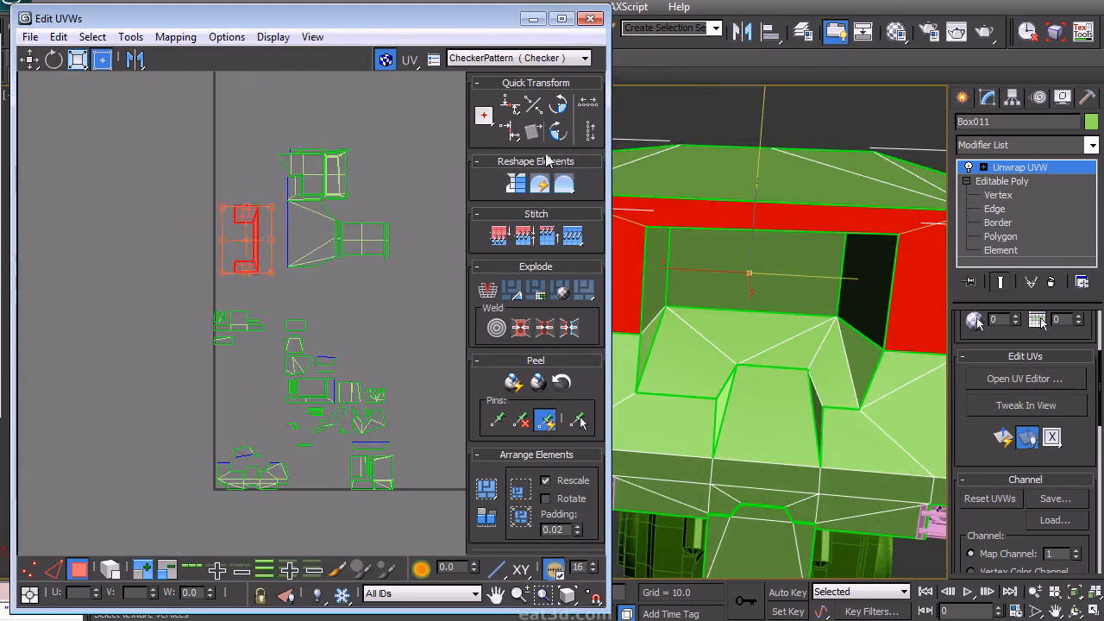
pyautogui.scroll(5, 284, 195)
pyautogui.moveTo(195, 340); pyautogui.dragTo(276, 314)
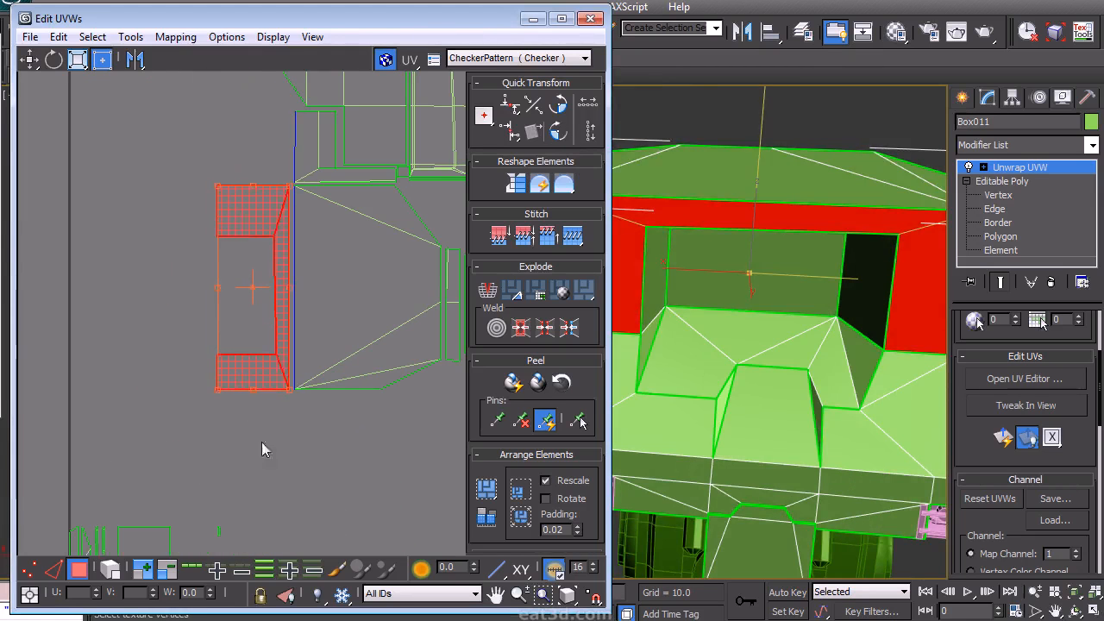
# - Select the lower front panel polygons in the viewport and apply a Planar projection aligned to the X axis
pyautogui.click(261, 449)
pyautogui.keyDown('alt'); pyautogui.moveTo(776, 362); pyautogui.dragTo(759, 345, button='middle'); pyautogui.keyUp('alt')
pyautogui.click(655, 345)
pyautogui.keyDown('ctrl'); pyautogui.click(789, 364); pyautogui.keyUp('ctrl')
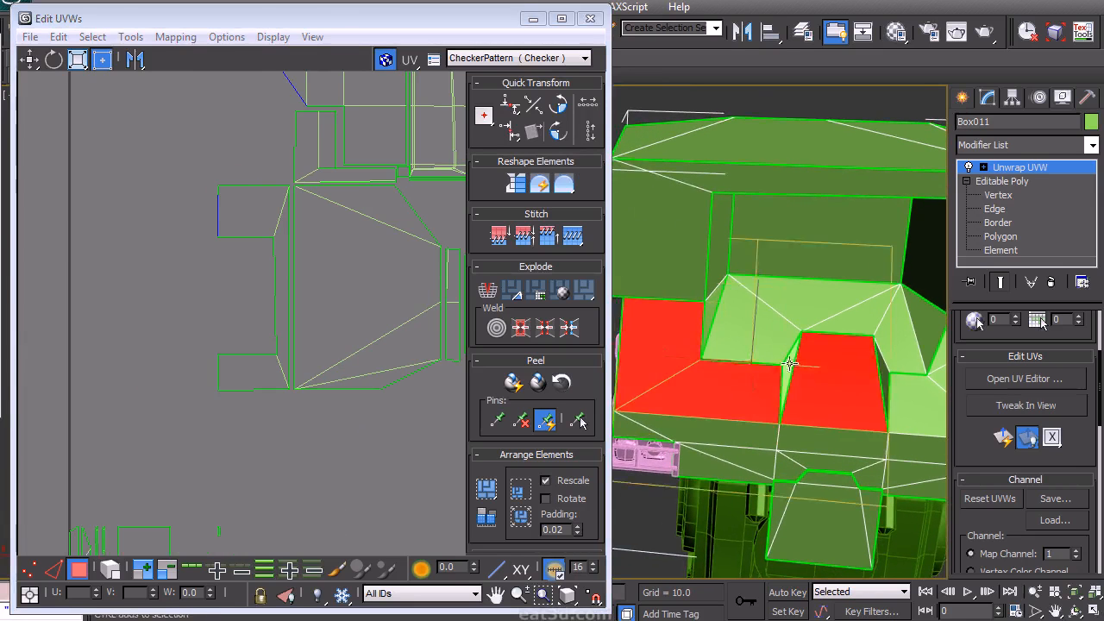
pyautogui.keyDown('ctrl'); pyautogui.click(832, 332); pyautogui.keyUp('ctrl')
pyautogui.keyDown('alt'); pyautogui.moveTo(838, 350); pyautogui.dragTo(791, 357, button='middle'); pyautogui.keyUp('alt')
pyautogui.keyDown('ctrl'); pyautogui.click(894, 321); pyautogui.keyUp('ctrl')
pyautogui.keyDown('ctrl'); pyautogui.click(853, 376); pyautogui.keyUp('ctrl')
pyautogui.keyDown('ctrl'); pyautogui.click(882, 315); pyautogui.keyUp('ctrl')
pyautogui.scroll(-3, 823, 289)
pyautogui.keyDown('ctrl'); pyautogui.click(879, 343); pyautogui.keyUp('ctrl')
pyautogui.keyDown('alt'); pyautogui.moveTo(848, 336); pyautogui.dragTo(999, 454, button='middle'); pyautogui.keyUp('alt')
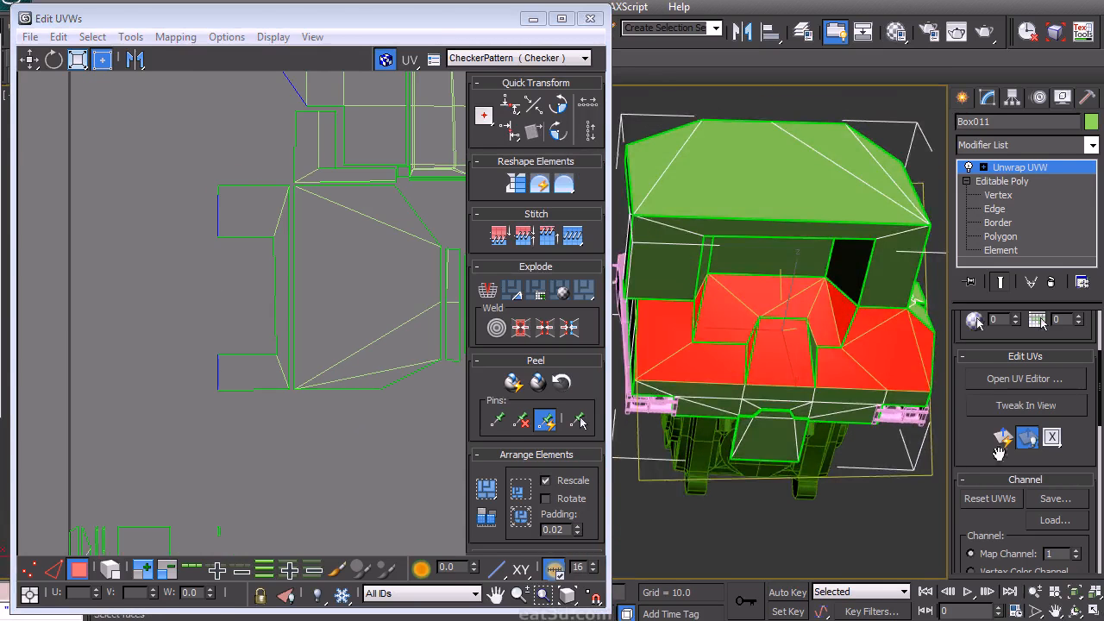
pyautogui.scroll(-5, 999, 454)
pyautogui.click(992, 422)
pyautogui.click(978, 466)
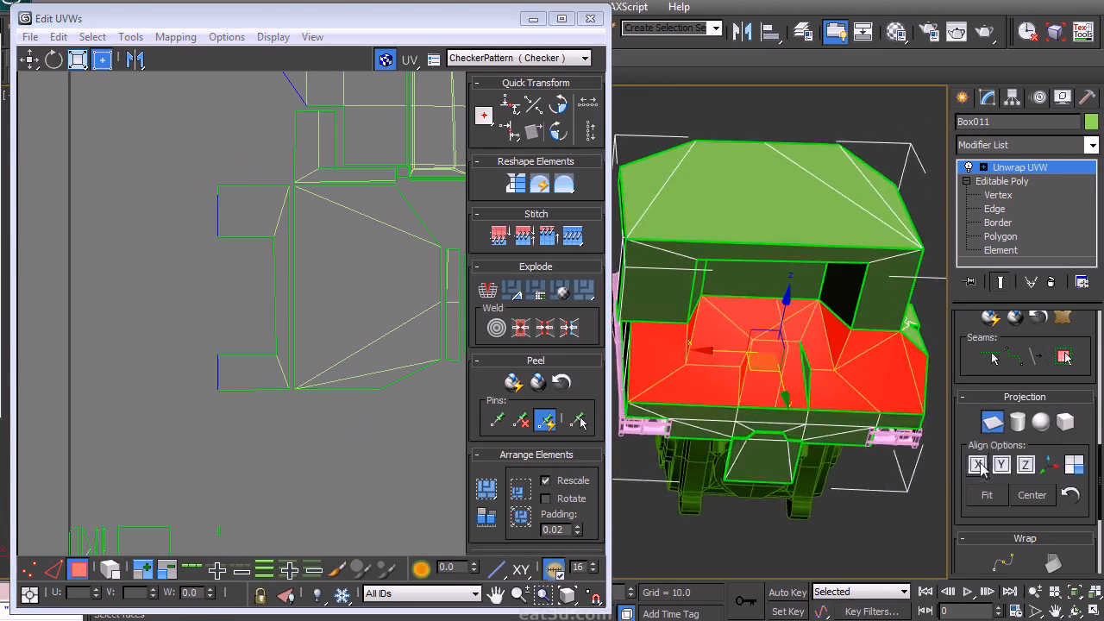
pyautogui.keyDown('alt'); pyautogui.moveTo(822, 407); pyautogui.dragTo(1013, 370, button='middle'); pyautogui.keyUp('alt')
pyautogui.keyDown('alt'); pyautogui.moveTo(886, 391); pyautogui.dragTo(826, 371, button='middle'); pyautogui.keyUp('alt')
pyautogui.press('e')
pyautogui.keyDown('alt'); pyautogui.moveTo(811, 273); pyautogui.dragTo(848, 311, button='middle'); pyautogui.keyUp('alt')
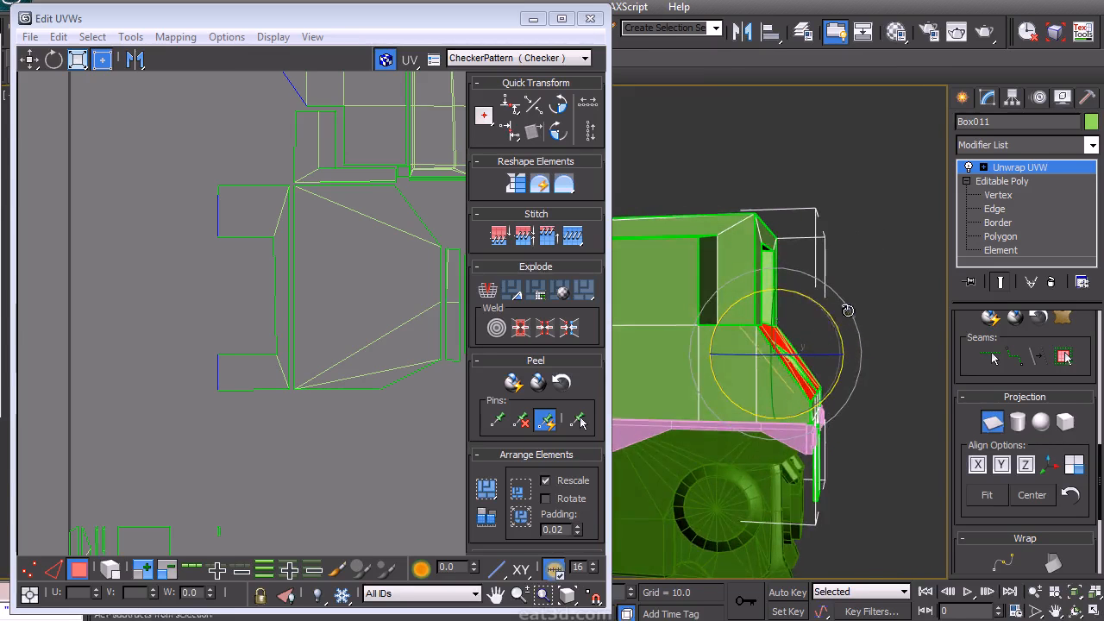
pyautogui.keyDown('alt'); pyautogui.moveTo(863, 414); pyautogui.dragTo(659, 422, button='middle'); pyautogui.keyUp('alt')
pyautogui.click(978, 469)
pyautogui.click(992, 423)
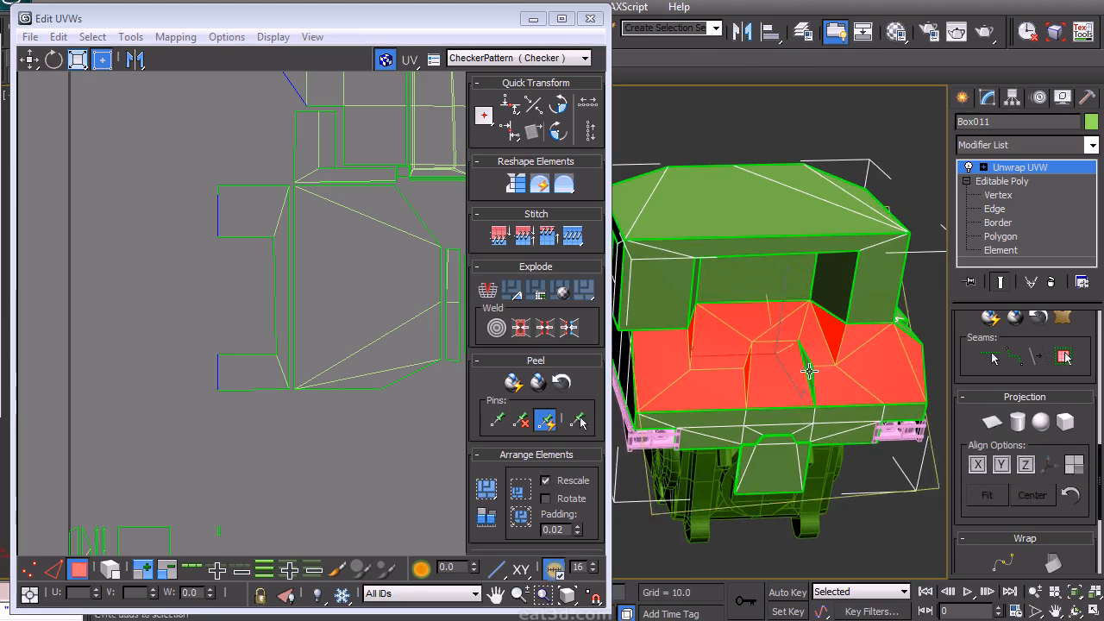
pyautogui.click(996, 420)
pyautogui.click(992, 419)
# - Rotate the new lower front panel island 90 degrees and move it against the left side of the panel group
pyautogui.moveTo(284, 493); pyautogui.dragTo(318, 281, button='middle')
pyautogui.scroll(-3, 311, 310)
pyautogui.moveTo(280, 462); pyautogui.dragTo(299, 340, button='middle')
pyautogui.moveTo(222, 427); pyautogui.dragTo(262, 146)
pyautogui.scroll(3, 285, 172)
pyautogui.moveTo(358, 172); pyautogui.dragTo(383, 448, button='middle')
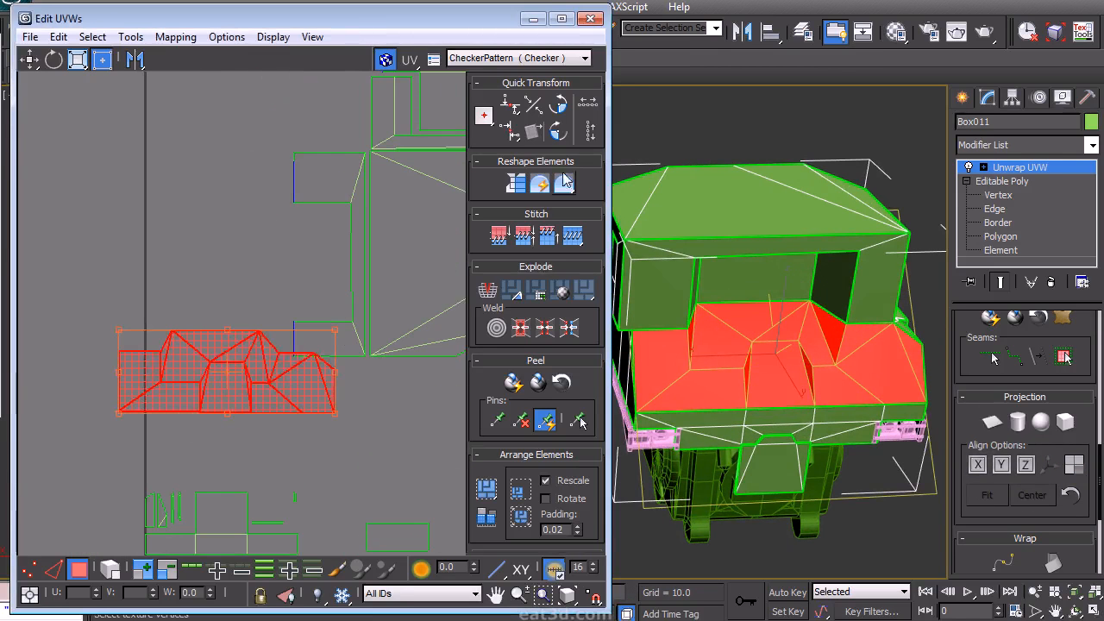
pyautogui.click(561, 105)
pyautogui.moveTo(263, 359); pyautogui.dragTo(258, 254)
# - Select the window recess's back polygon in the viewport and move its island against the side panel island
pyautogui.moveTo(737, 215); pyautogui.dragTo(708, 246, button='middle')
pyautogui.keyDown('alt'); pyautogui.moveTo(703, 358); pyautogui.dragTo(747, 295, button='middle'); pyautogui.keyUp('alt')
pyautogui.moveTo(247, 280); pyautogui.dragTo(195, 274)
pyautogui.keyDown('alt'); pyautogui.moveTo(717, 298); pyautogui.dragTo(698, 325, button='middle'); pyautogui.keyUp('alt')
pyautogui.click(673, 330)
pyautogui.keyDown('ctrl'); pyautogui.click(743, 324); pyautogui.keyUp('ctrl')
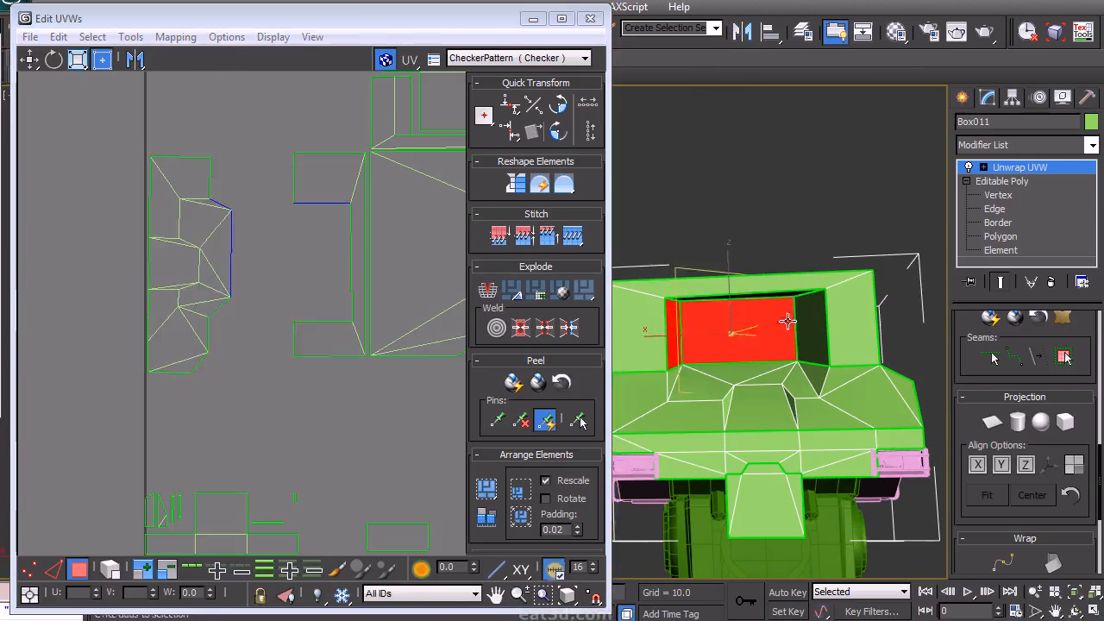
pyautogui.scroll(-3, 306, 493)
pyautogui.moveTo(306, 493); pyautogui.dragTo(244, 335, button='middle')
pyautogui.click(177, 40)
pyautogui.click(111, 101)
pyautogui.click(215, 15)
pyautogui.moveTo(164, 518); pyautogui.dragTo(217, 323, button='middle')
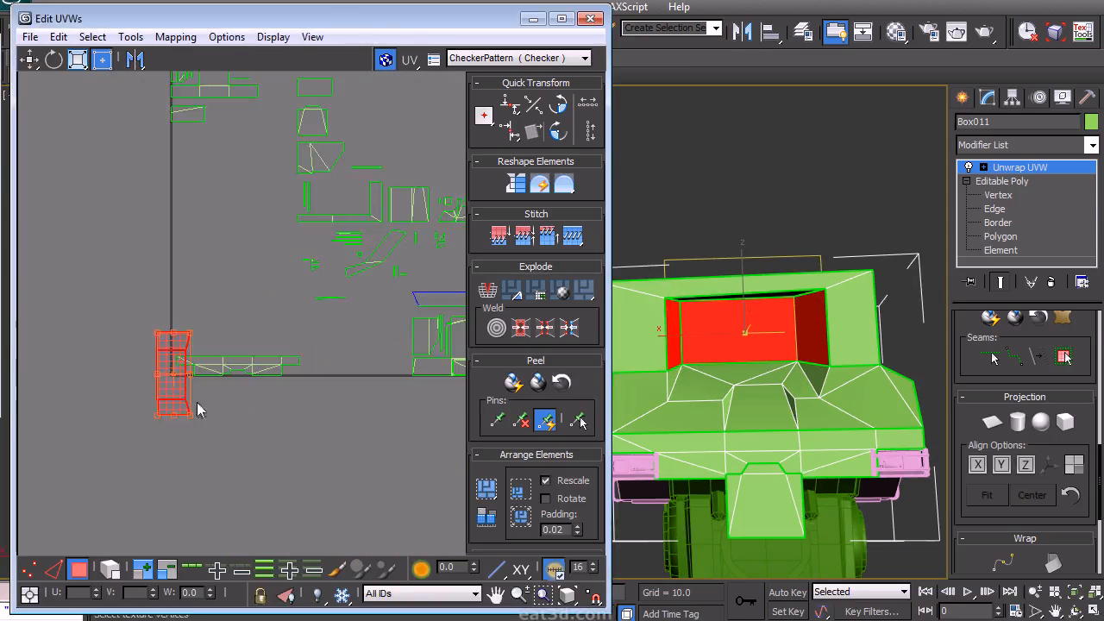
pyautogui.moveTo(221, 153); pyautogui.dragTo(239, 418, button='middle')
pyautogui.scroll(5, 253, 224)
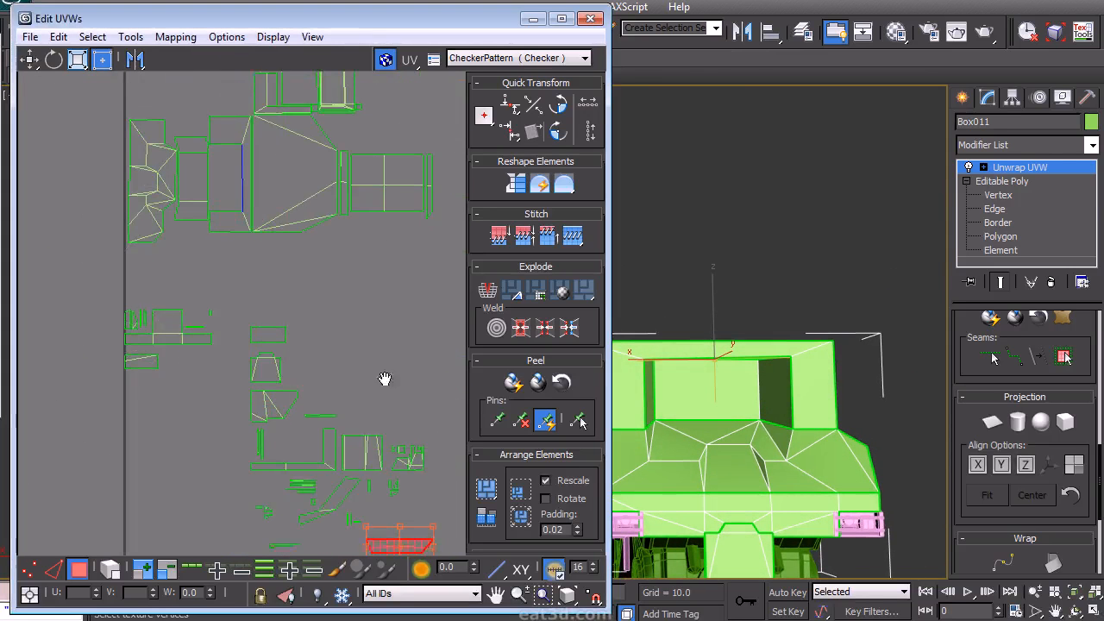
# - Select the recess's narrow side strip island and move it above the panel group
pyautogui.moveTo(385, 379); pyautogui.dragTo(385, 328, button='middle')
pyautogui.moveTo(399, 497); pyautogui.dragTo(199, 120)
pyautogui.scroll(2, 249, 231)
pyautogui.moveTo(248, 231); pyautogui.dragTo(371, 457, button='middle')
pyautogui.scroll(4, 418, 322)
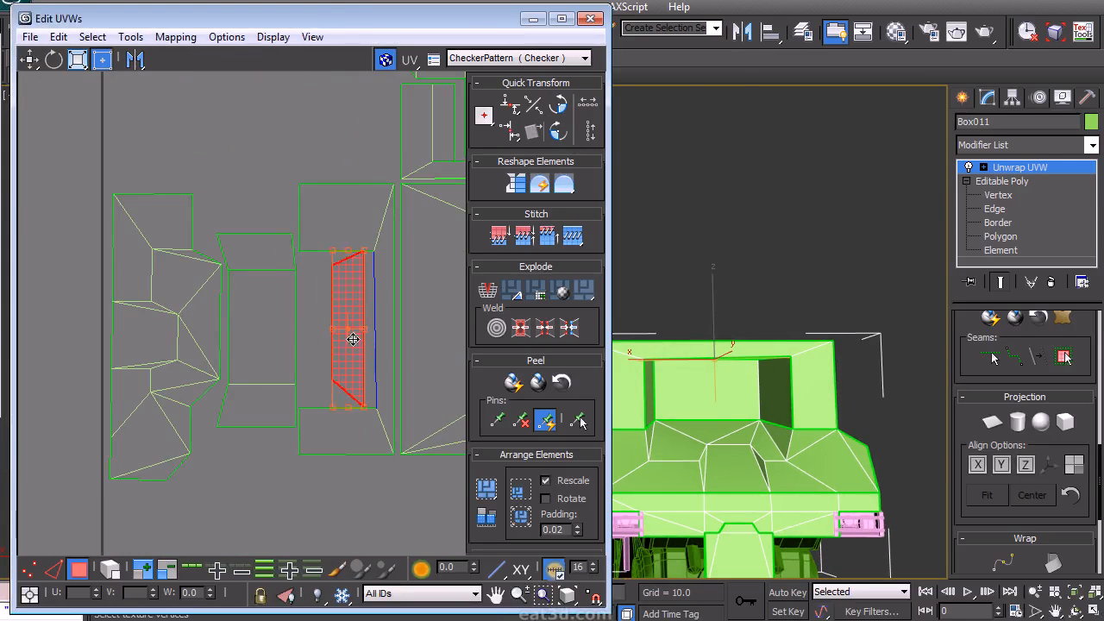
pyautogui.moveTo(342, 333); pyautogui.dragTo(333, 380, button='middle')
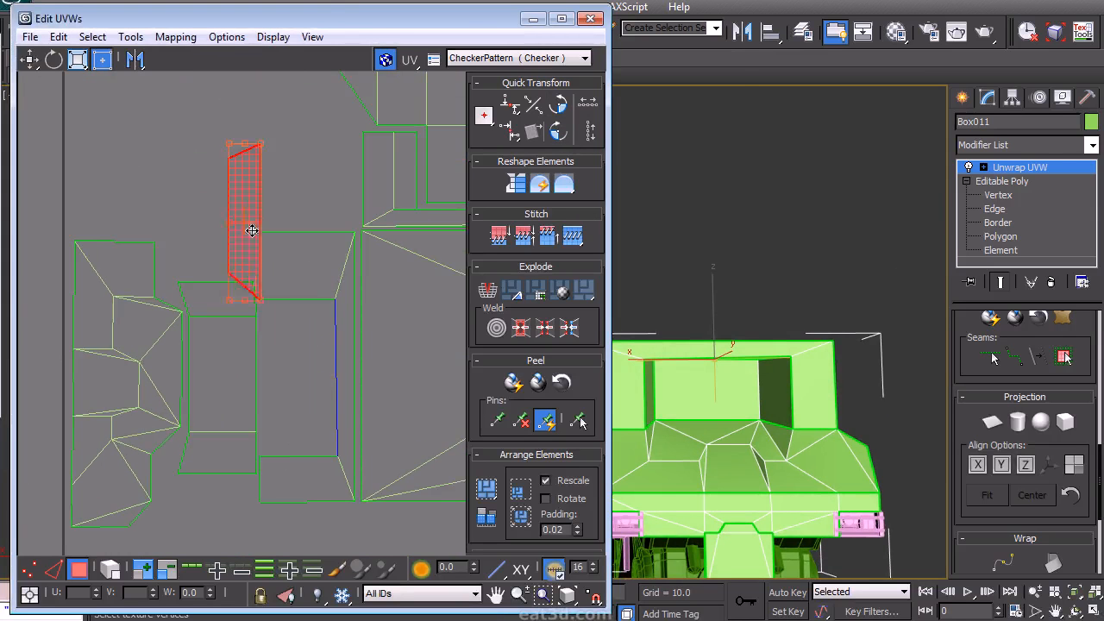
pyautogui.moveTo(342, 278); pyautogui.dragTo(390, 280, button='middle')
pyautogui.scroll(-2, 390, 281)
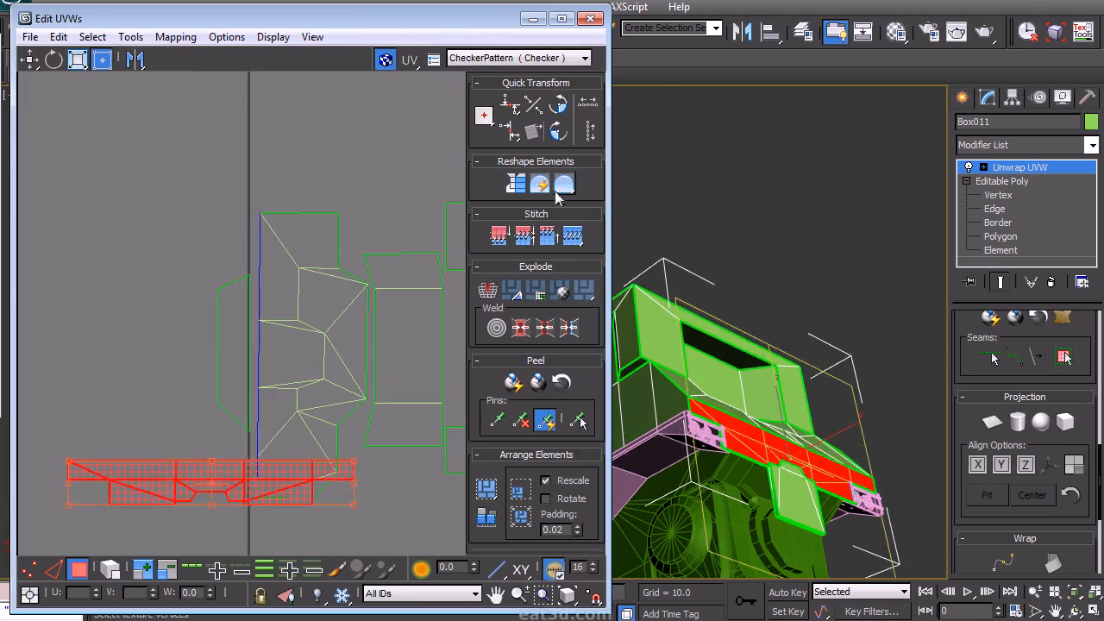
# - Rotate the long lower side strip island 90 degrees and position it alongside the panel group
pyautogui.click(561, 136)
pyautogui.moveTo(216, 460); pyautogui.dragTo(107, 407)
pyautogui.moveTo(167, 241); pyautogui.dragTo(246, 345)
pyautogui.moveTo(234, 389); pyautogui.dragTo(150, 146)
pyautogui.moveTo(184, 232); pyautogui.dragTo(227, 88, button='middle')
pyautogui.moveTo(205, 462); pyautogui.dragTo(81, 92)
pyautogui.moveTo(149, 291); pyautogui.dragTo(280, 204)
pyautogui.scroll(2, 291, 215)
pyautogui.moveTo(290, 216); pyautogui.dragTo(279, 348, button='middle')
pyautogui.moveTo(268, 353); pyautogui.dragTo(273, 364)
pyautogui.moveTo(218, 230); pyautogui.dragTo(250, 322, button='middle')
pyautogui.scroll(-2, 249, 322)
pyautogui.scroll(-2, 134, 313)
pyautogui.moveTo(134, 313); pyautogui.dragTo(185, 163)
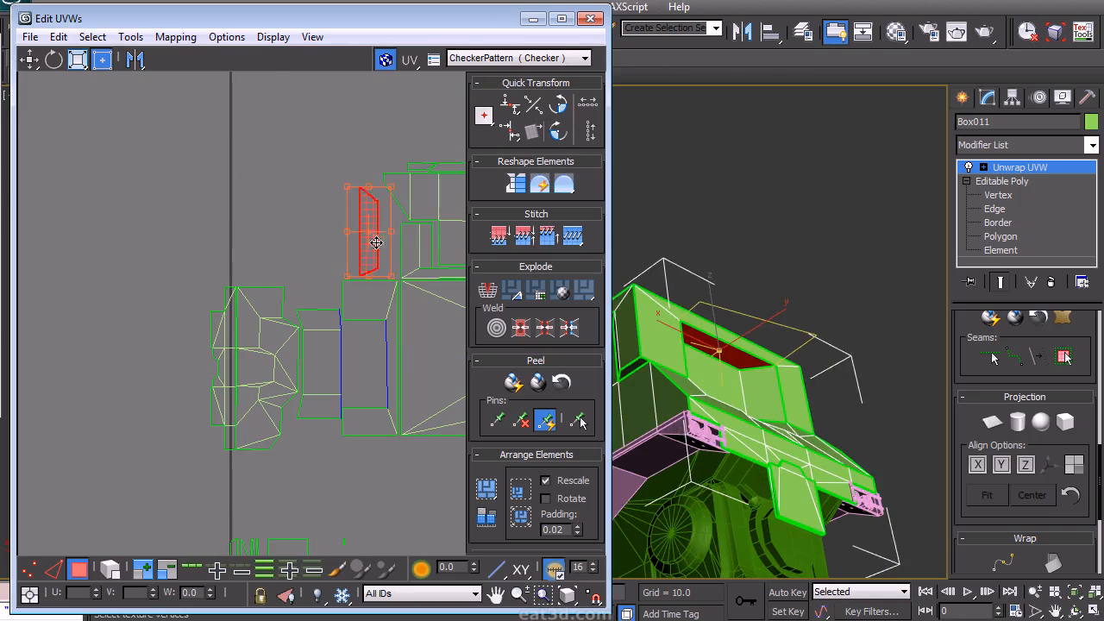
# - Select the polygon beside the wheel arch in the viewport and rotate its island 90 degrees
pyautogui.click(308, 259)
pyautogui.scroll(3, 286, 323)
pyautogui.scroll(-3, 355, 305)
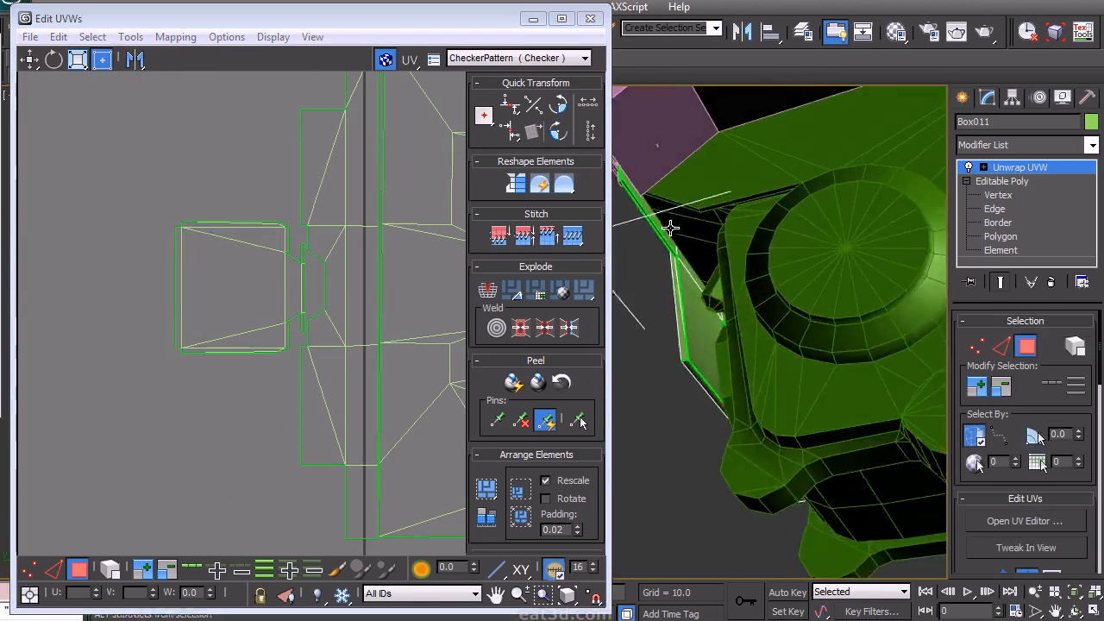
pyautogui.keyDown('alt'); pyautogui.moveTo(671, 228); pyautogui.dragTo(680, 238, button='middle'); pyautogui.keyUp('alt')
pyautogui.click(703, 321)
pyautogui.keyDown('alt'); pyautogui.moveTo(703, 321); pyautogui.dragTo(730, 371, button='middle'); pyautogui.keyUp('alt')
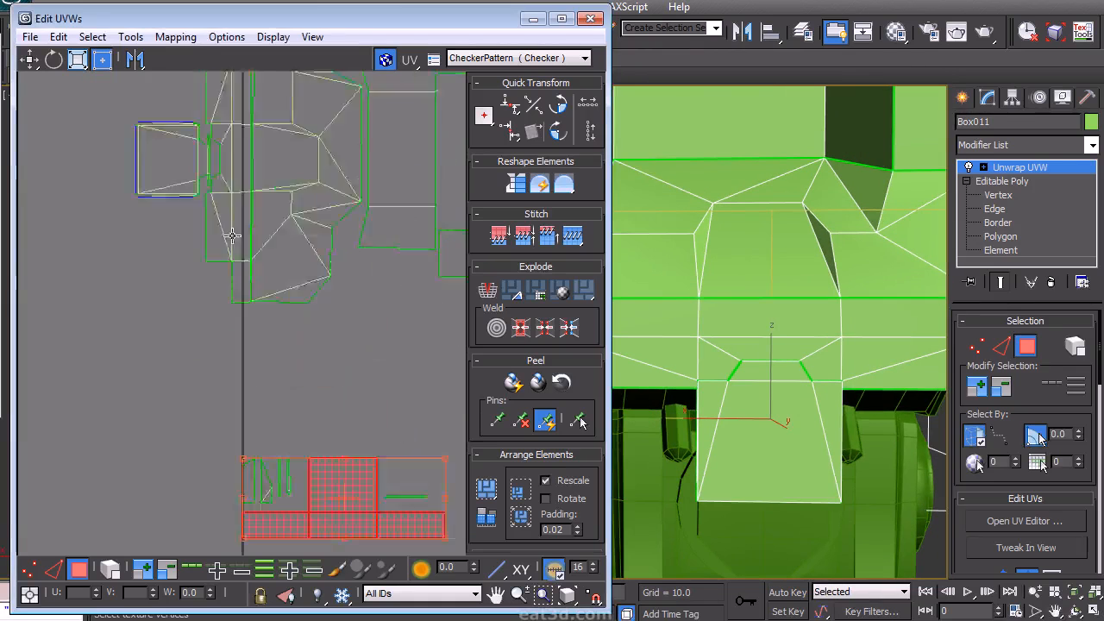
pyautogui.scroll(-2, 337, 389)
pyautogui.scroll(5, 337, 390)
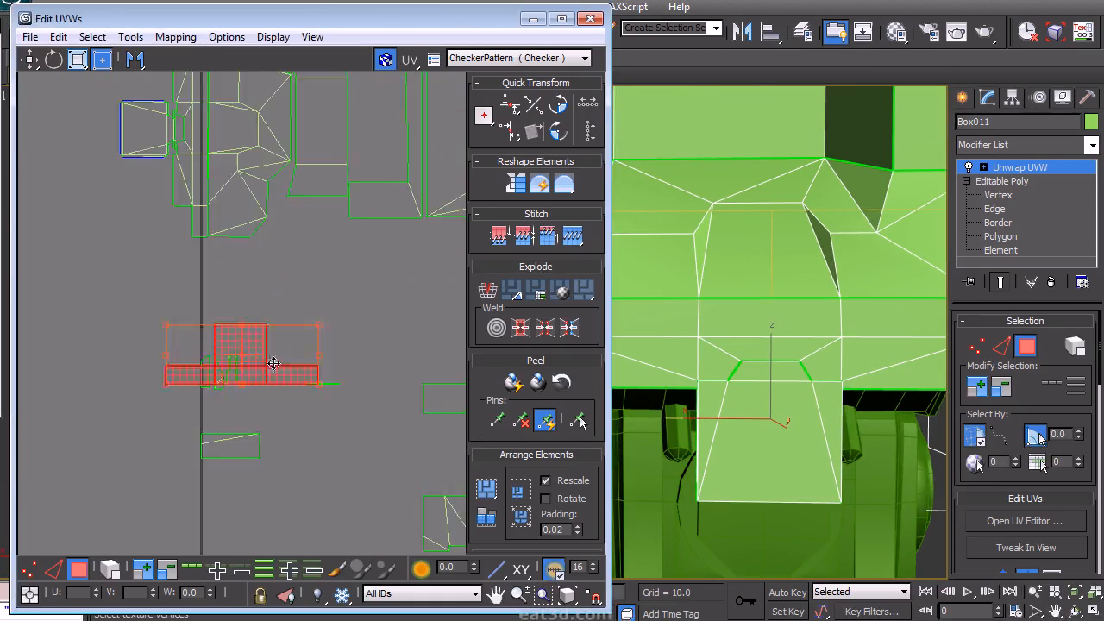
pyautogui.click(560, 130)
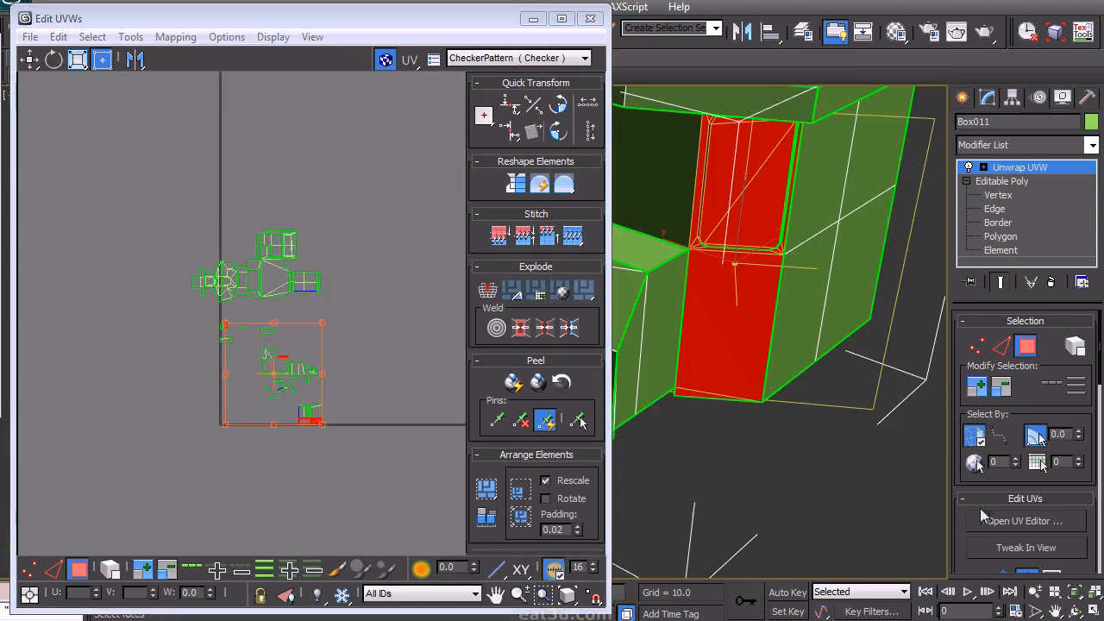
# - Select the tall side pillar polygons and move their island up beside the panel group
pyautogui.scroll(-5, 1024, 414)
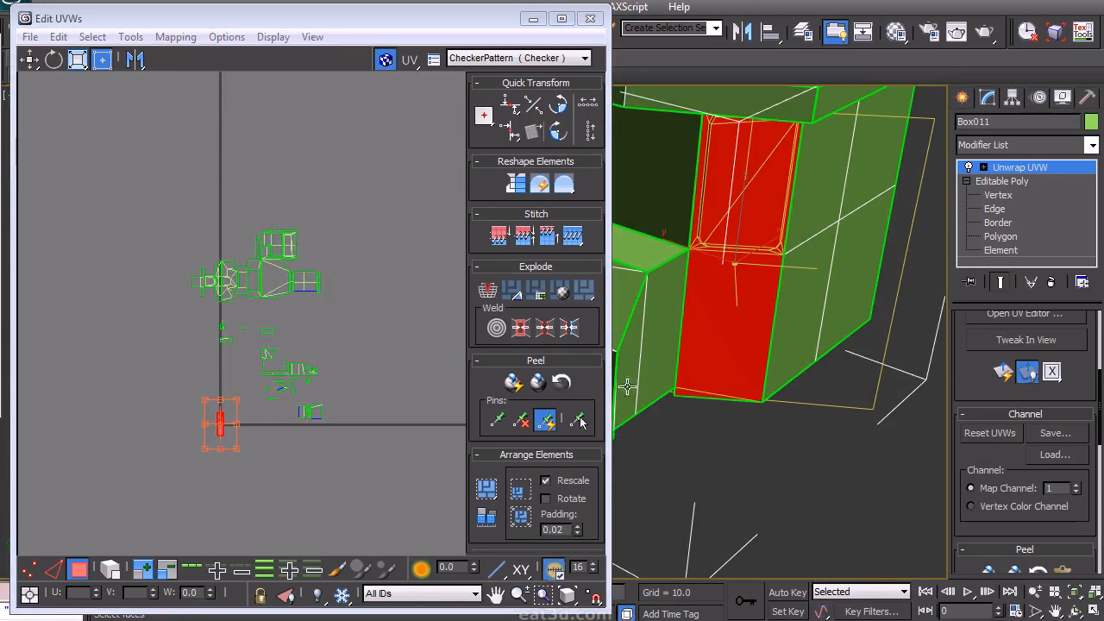
pyautogui.scroll(6, 304, 348)
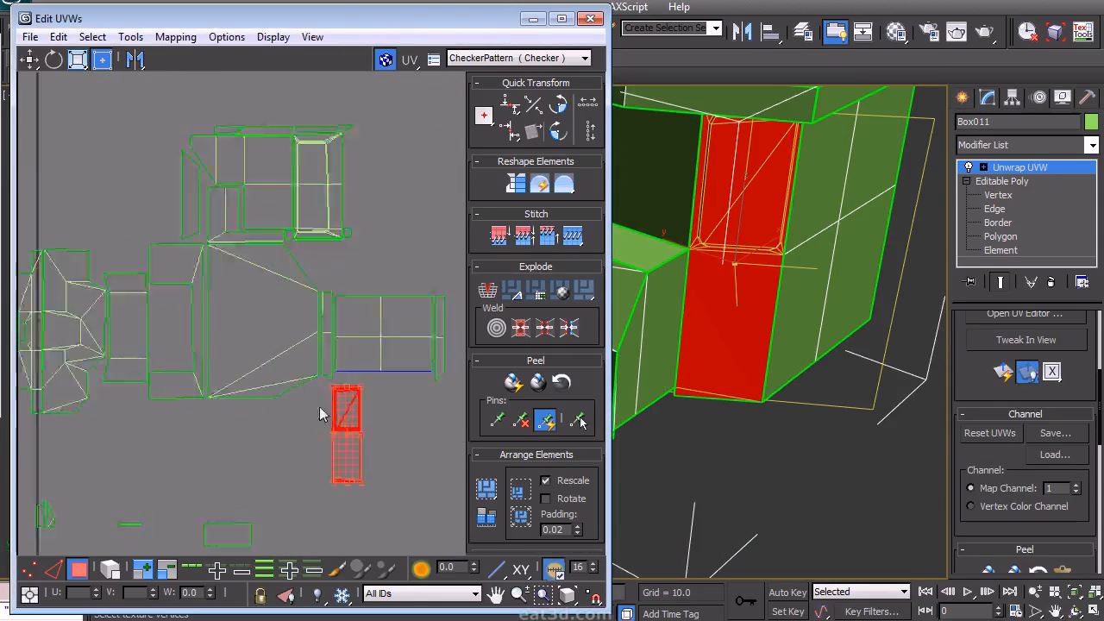
pyautogui.moveTo(356, 413); pyautogui.dragTo(287, 443)
pyautogui.keyDown('alt'); pyautogui.moveTo(730, 312); pyautogui.dragTo(783, 253, button='middle'); pyautogui.keyUp('alt')
pyautogui.click(771, 321)
pyautogui.keyDown('alt'); pyautogui.moveTo(702, 313); pyautogui.dragTo(689, 354, button='middle'); pyautogui.keyUp('alt')
pyautogui.moveTo(360, 435); pyautogui.dragTo(276, 327, button='middle')
pyautogui.scroll(-2, 375, 233)
pyautogui.scroll(-3, 375, 233)
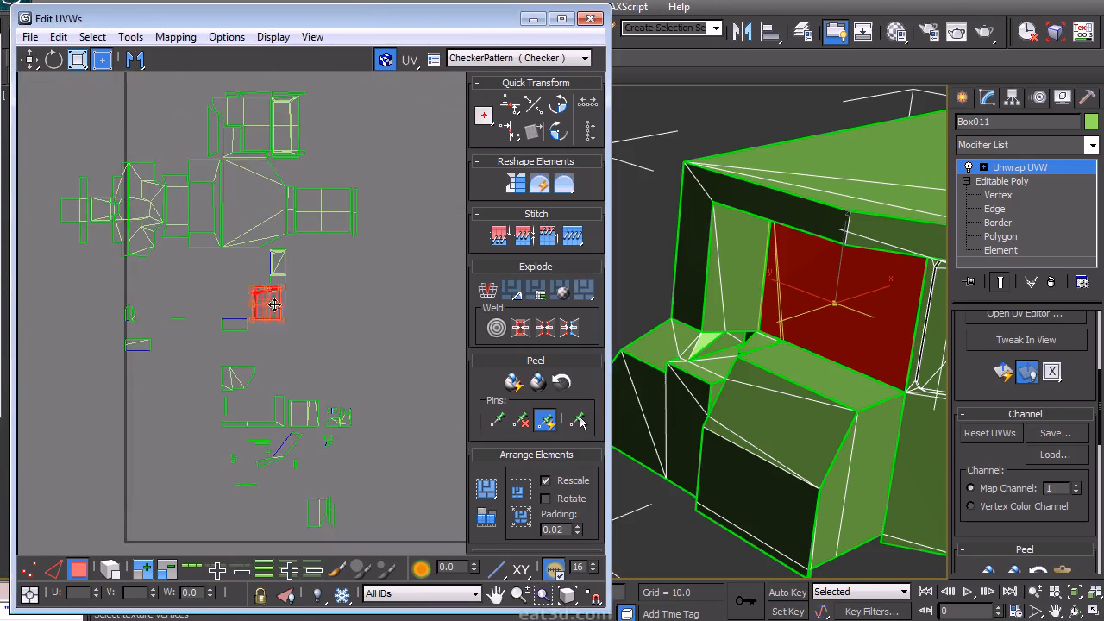
pyautogui.scroll(6, 273, 304)
pyautogui.scroll(5, 269, 327)
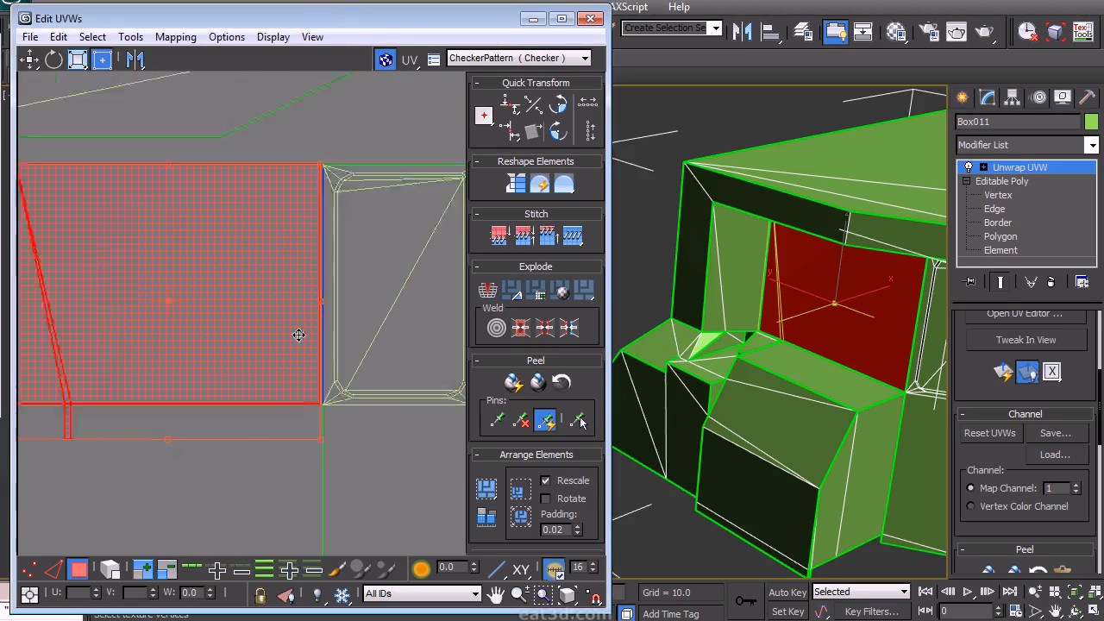
pyautogui.scroll(1, 298, 335)
pyautogui.moveTo(292, 323); pyautogui.dragTo(296, 327)
pyautogui.scroll(-6, 318, 353)
pyautogui.click(274, 417)
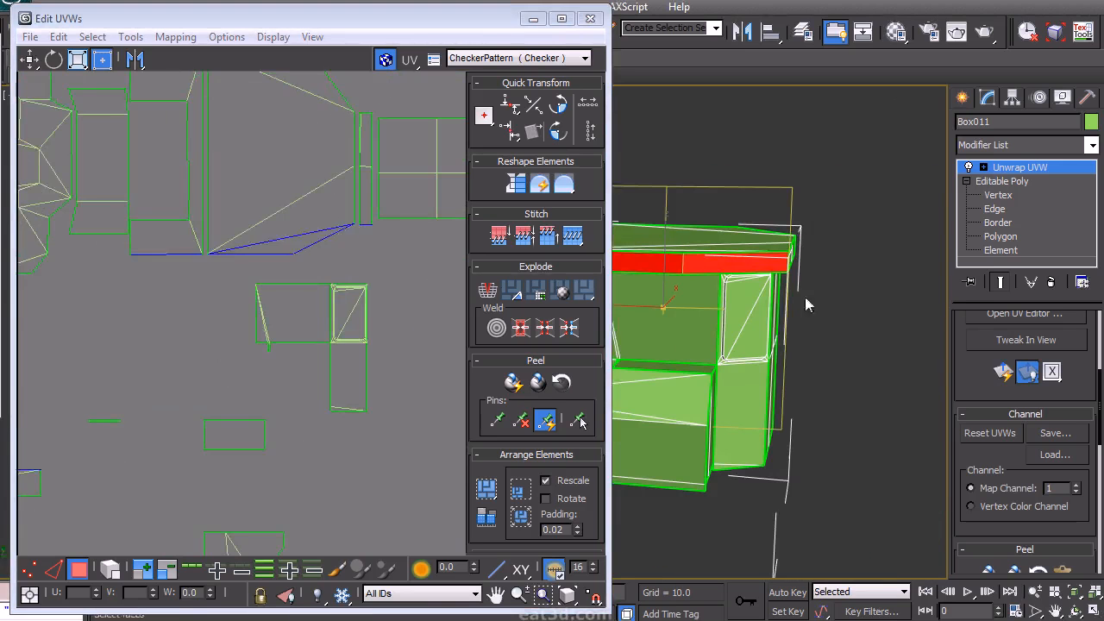
pyautogui.scroll(-3, 307, 343)
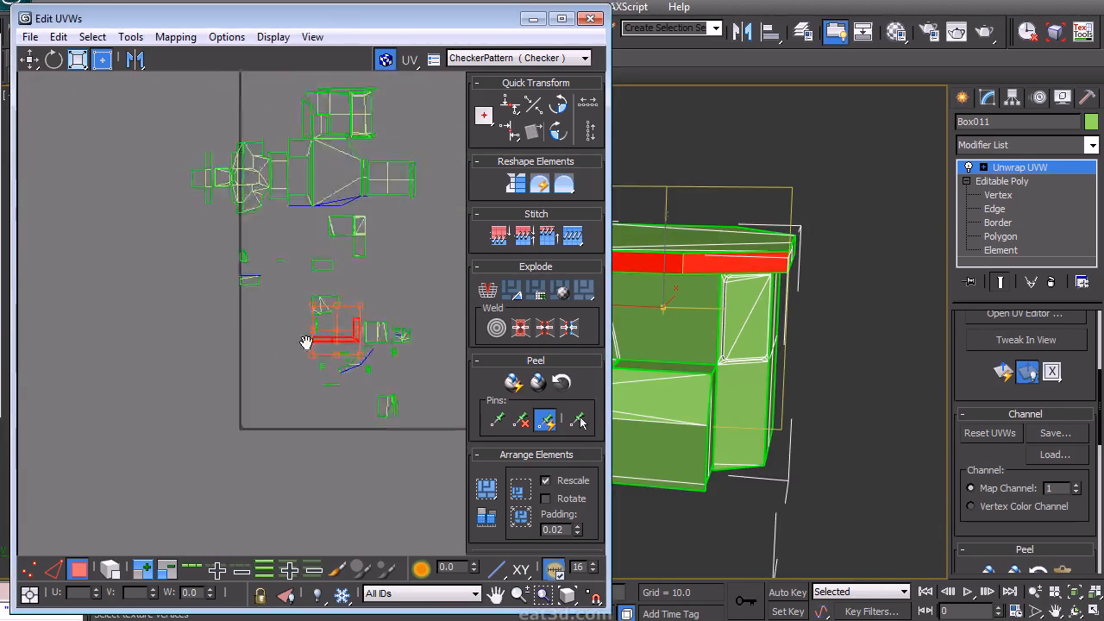
# - Move the top trim strip's L-shaped island below the panel group
pyautogui.moveTo(307, 343); pyautogui.dragTo(290, 375, button='middle')
pyautogui.scroll(2, 366, 389)
pyautogui.scroll(5, 345, 303)
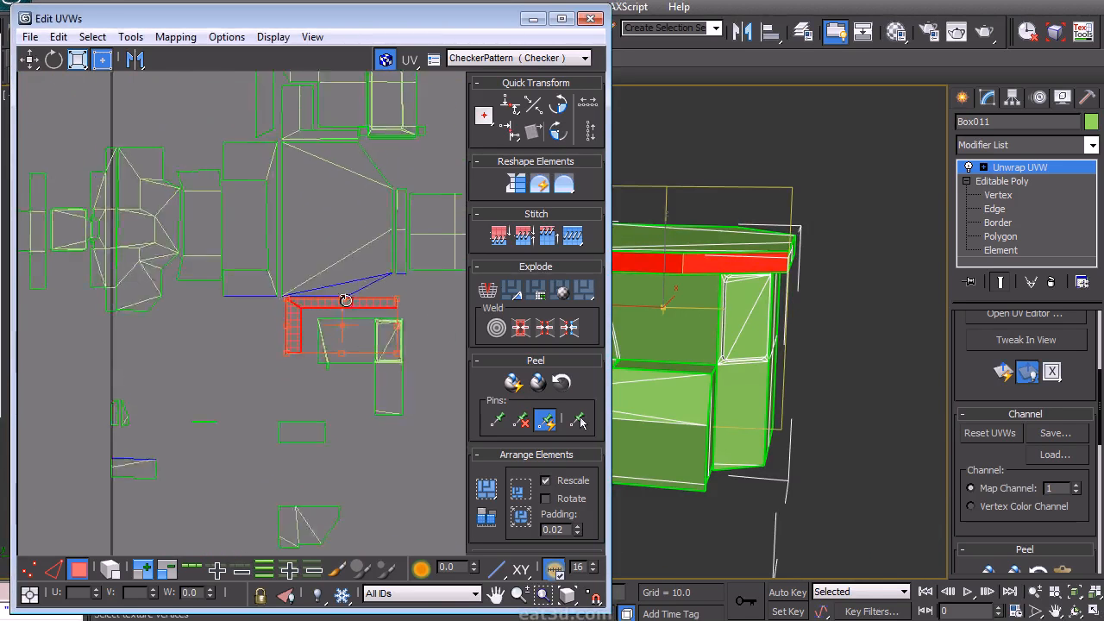
pyautogui.click(242, 393)
pyautogui.scroll(-2, 242, 393)
pyautogui.moveTo(416, 297); pyautogui.dragTo(319, 296, button='middle')
# - Select the top edge strip polygon in the viewport and move its island near the frame island
pyautogui.keyDown('alt'); pyautogui.moveTo(768, 371); pyautogui.dragTo(750, 298, button='middle'); pyautogui.keyUp('alt')
pyautogui.click(774, 285)
pyautogui.moveTo(961, 368); pyautogui.dragTo(965, 501)
pyautogui.click(1035, 362)
pyautogui.click(670, 309)
pyautogui.keyDown('ctrl'); pyautogui.click(765, 290); pyautogui.keyUp('ctrl')
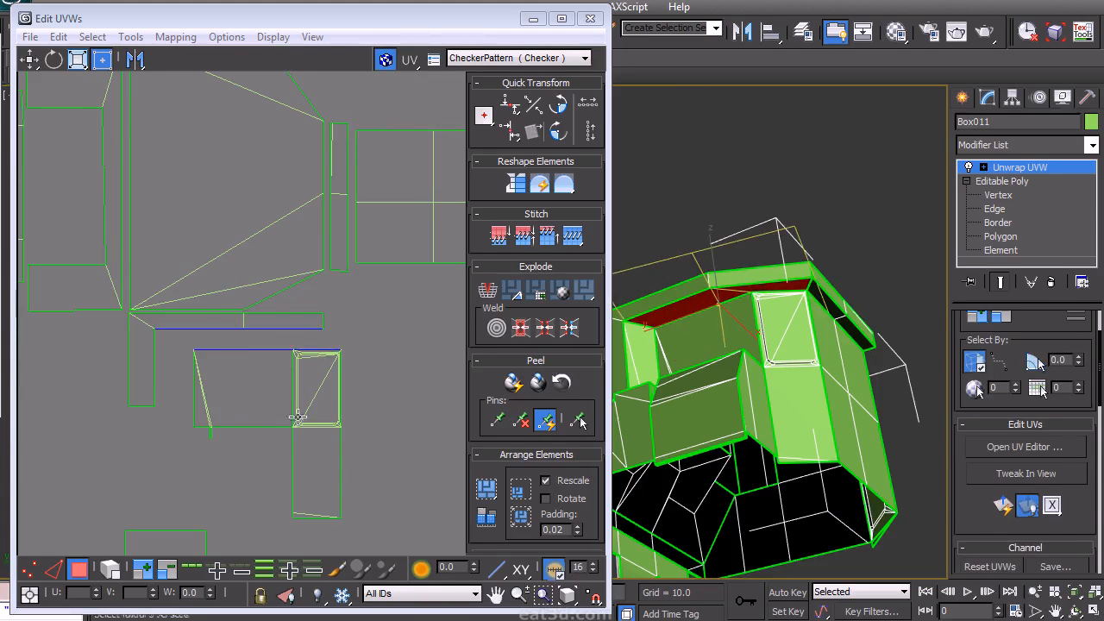
pyautogui.moveTo(296, 418); pyautogui.dragTo(300, 258, button='middle')
pyautogui.scroll(-3, 298, 298)
pyautogui.moveTo(321, 507); pyautogui.dragTo(412, 376, button='middle')
pyautogui.scroll(3, 412, 375)
pyautogui.click(370, 381)
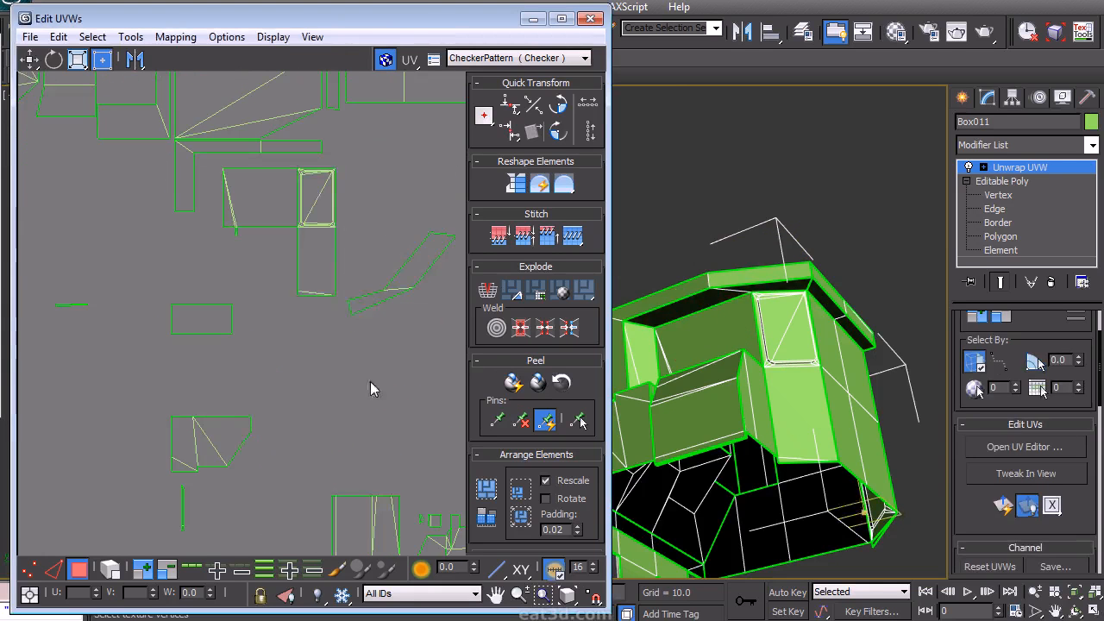
# - Switch to edge mode and align the slanted strip island horizontally to one of its edges
pyautogui.rightClick(370, 381)
pyautogui.click(366, 331)
pyautogui.rightClick(420, 295)
pyautogui.click(276, 450)
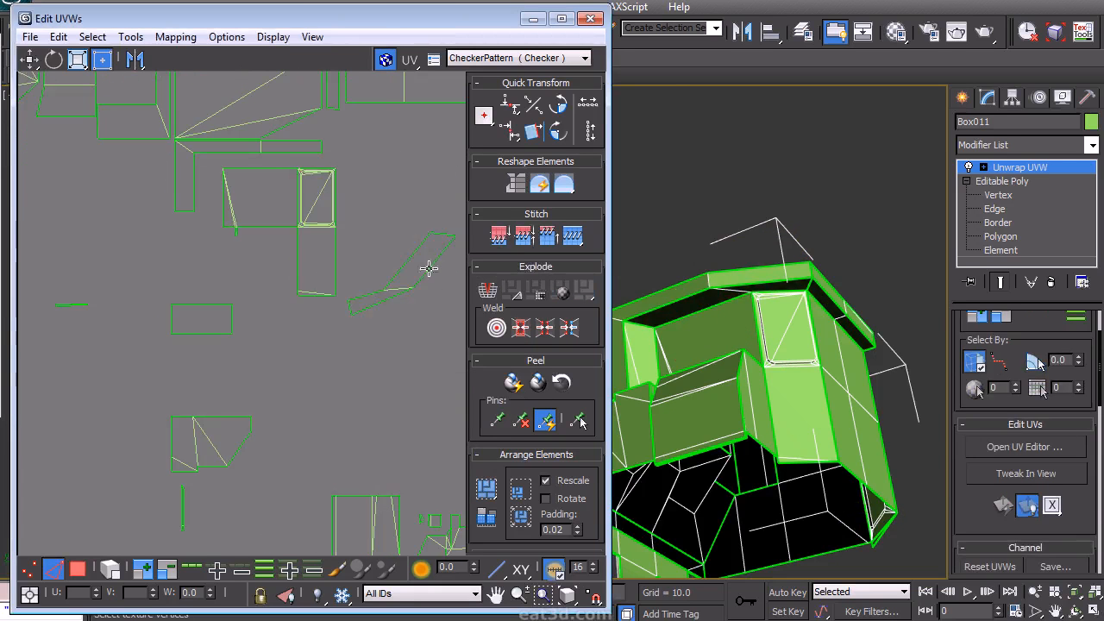
pyautogui.click(533, 132)
pyautogui.moveTo(411, 312); pyautogui.dragTo(327, 359, button='middle')
# - Return to polygon mode and position the straightened strip island below the frame island
pyautogui.click(306, 427)
pyautogui.rightClick(306, 428)
pyautogui.click(303, 393)
pyautogui.moveTo(300, 443); pyautogui.dragTo(345, 332)
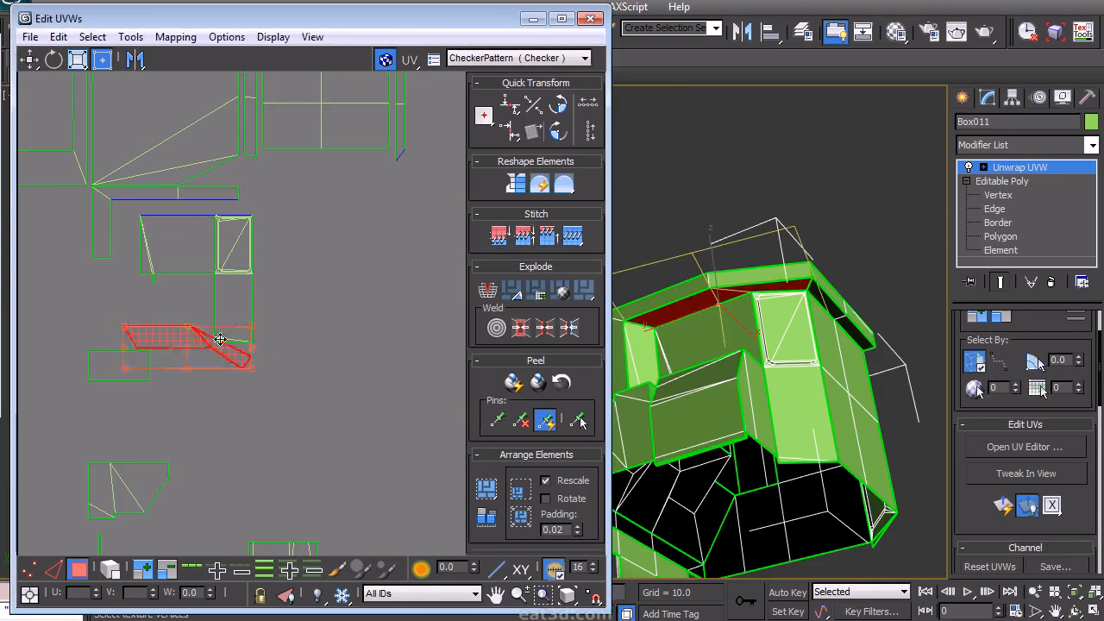
pyautogui.click(269, 430)
pyautogui.moveTo(263, 420); pyautogui.dragTo(291, 406, button='middle')
# - Select the cab's front side polygon in the viewport and undo two trial moves of its island
pyautogui.keyDown('alt'); pyautogui.moveTo(778, 399); pyautogui.dragTo(759, 352, button='middle'); pyautogui.keyUp('alt')
pyautogui.click(711, 444)
pyautogui.keyDown('ctrl'); pyautogui.click(694, 445); pyautogui.keyUp('ctrl')
pyautogui.moveTo(260, 395); pyautogui.dragTo(258, 212, button='middle')
pyautogui.scroll(-2, 258, 215)
pyautogui.moveTo(281, 347); pyautogui.dragTo(273, 297, button='middle')
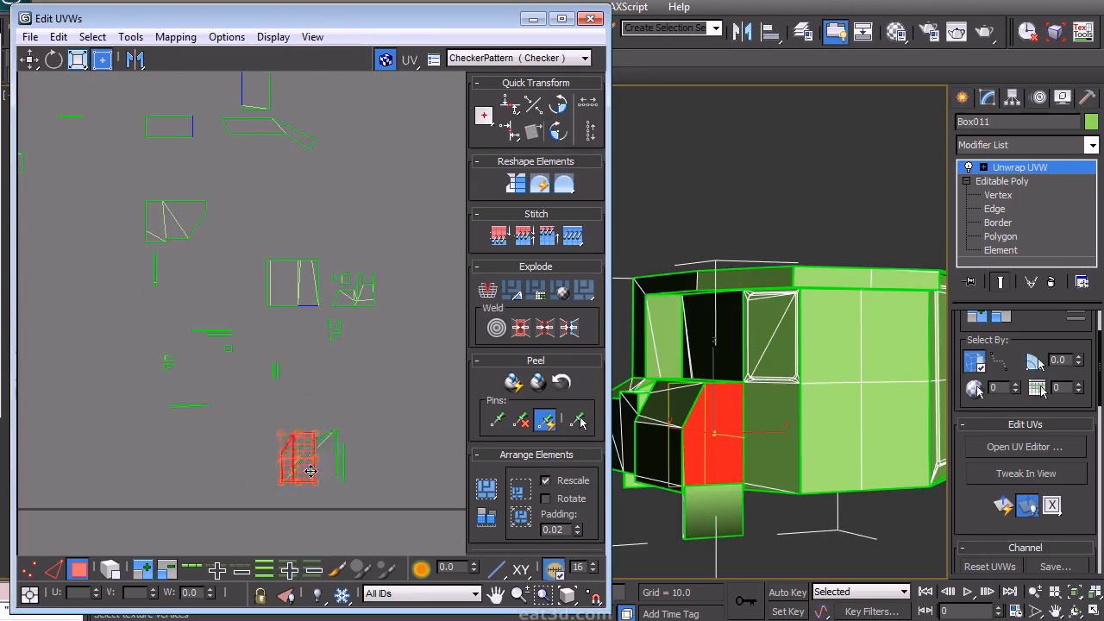
pyautogui.hotkey('ctrl', 'z')
pyautogui.keyDown('alt'); pyautogui.moveTo(731, 298); pyautogui.dragTo(752, 209, button='middle'); pyautogui.keyUp('alt')
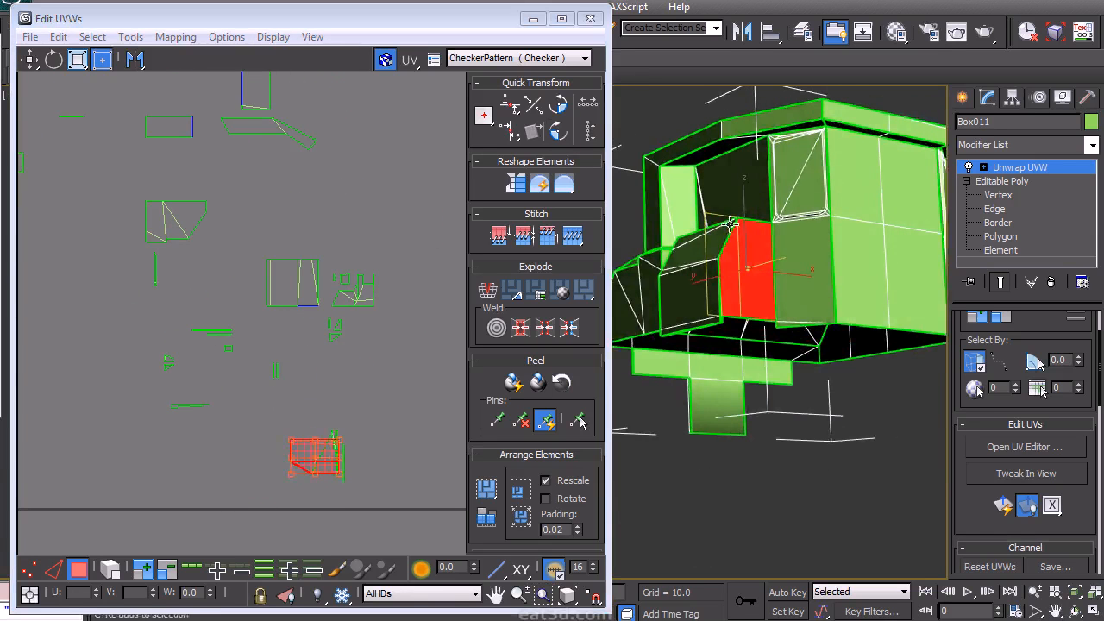
pyautogui.hotkey('ctrl', 'z')
pyautogui.scroll(10, 731, 226)
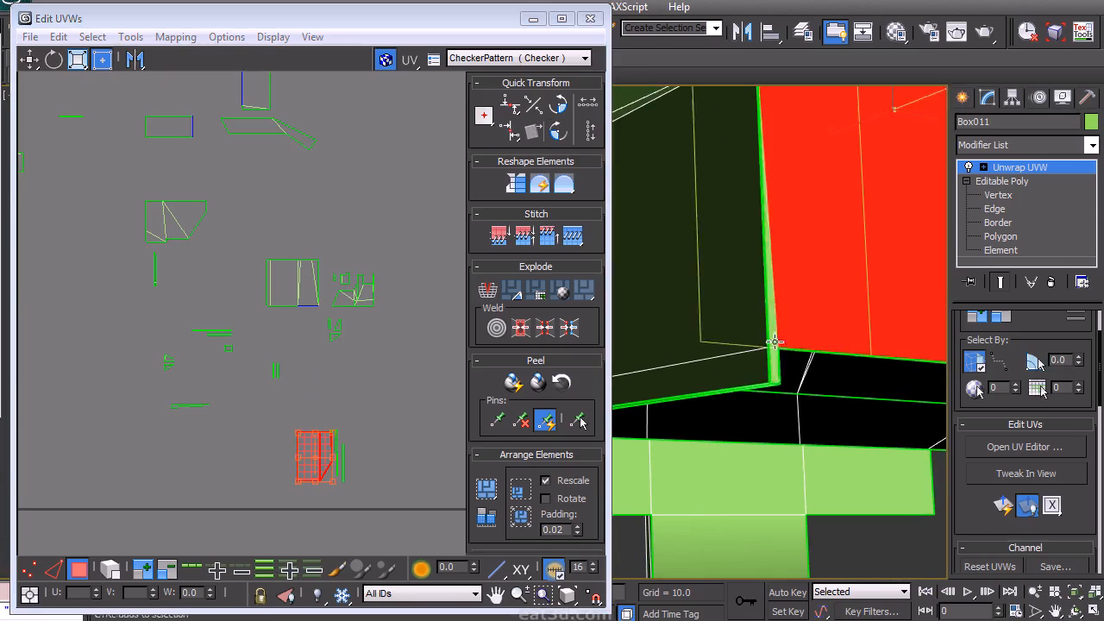
# - Rotate the front side polygon's island 180 degrees and place it against the side panel island
pyautogui.moveTo(321, 472); pyautogui.dragTo(310, 498, button='middle')
pyautogui.scroll(4, 291, 164)
pyautogui.moveTo(296, 159); pyautogui.dragTo(468, 422, button='middle')
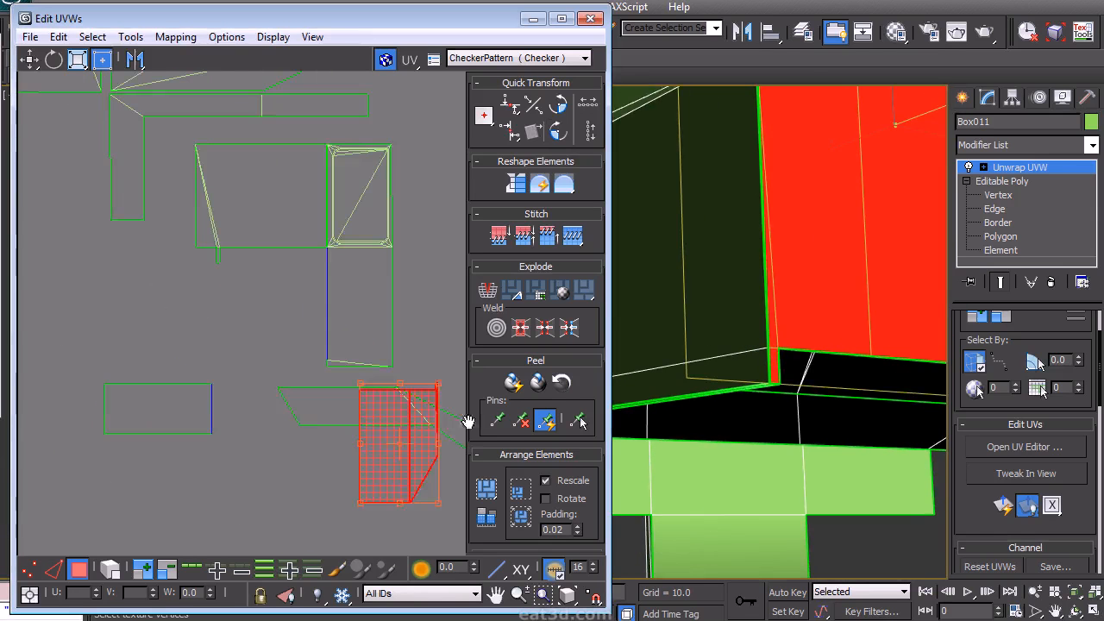
pyautogui.doubleClick(559, 136)
pyautogui.moveTo(406, 480); pyautogui.dragTo(276, 355)
pyautogui.scroll(2, 323, 375)
pyautogui.moveTo(322, 374); pyautogui.dragTo(335, 429, button='middle')
pyautogui.moveTo(272, 347); pyautogui.dragTo(296, 328)
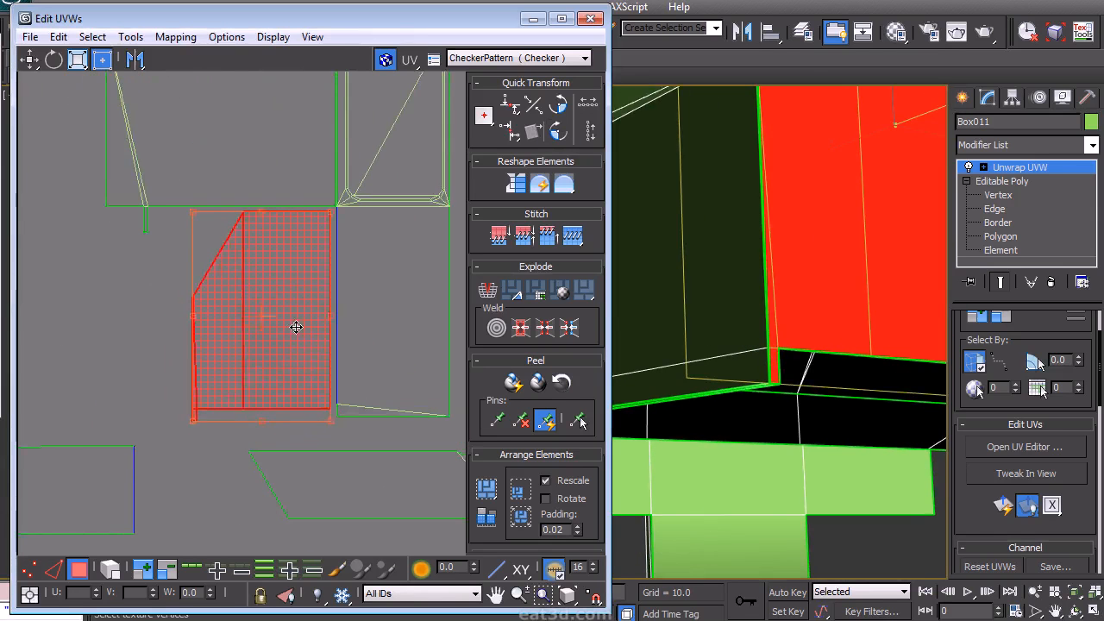
pyautogui.moveTo(296, 328); pyautogui.dragTo(298, 326)
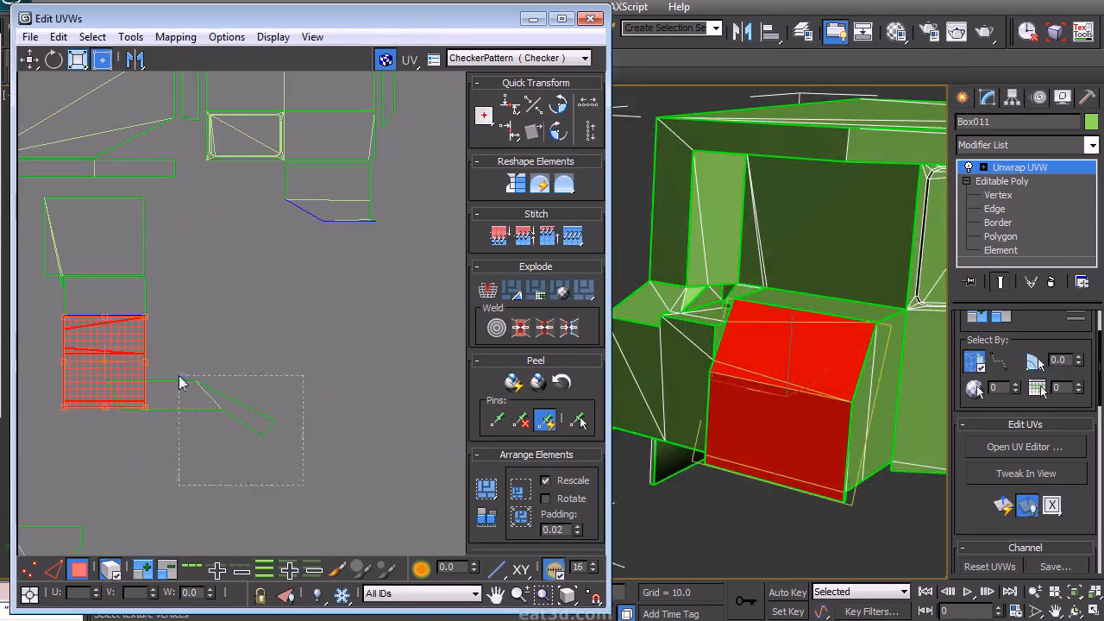
# - Select the step's top polygon in the viewport and flip its UV island horizontally
pyautogui.moveTo(179, 383); pyautogui.dragTo(179, 380)
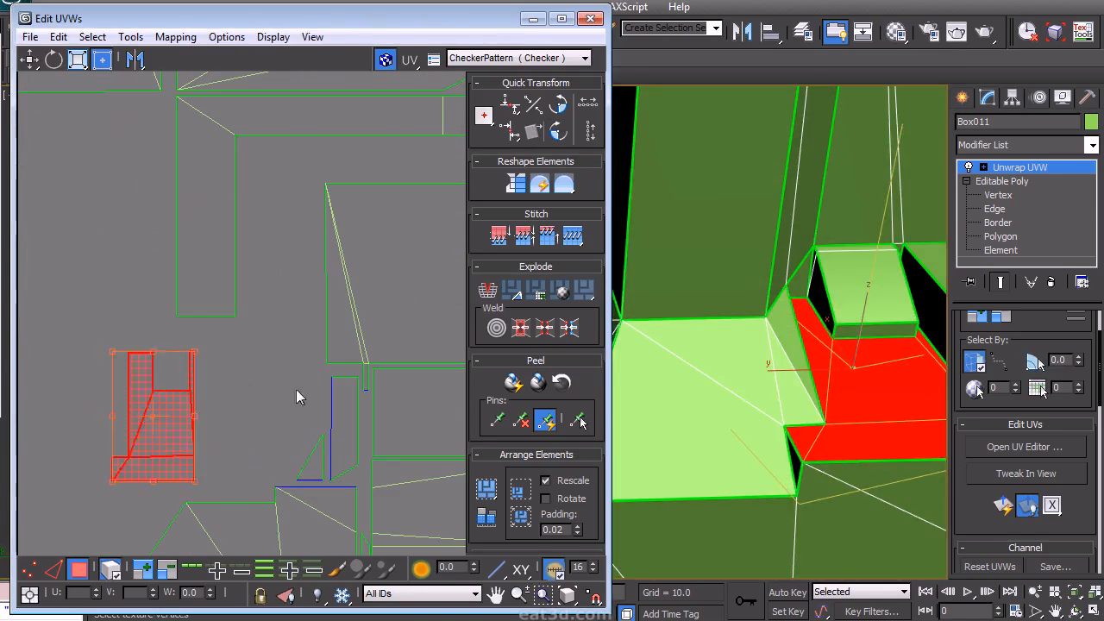
pyautogui.moveTo(163, 442); pyautogui.dragTo(263, 443)
pyautogui.moveTo(769, 350); pyautogui.dragTo(778, 321, button='middle')
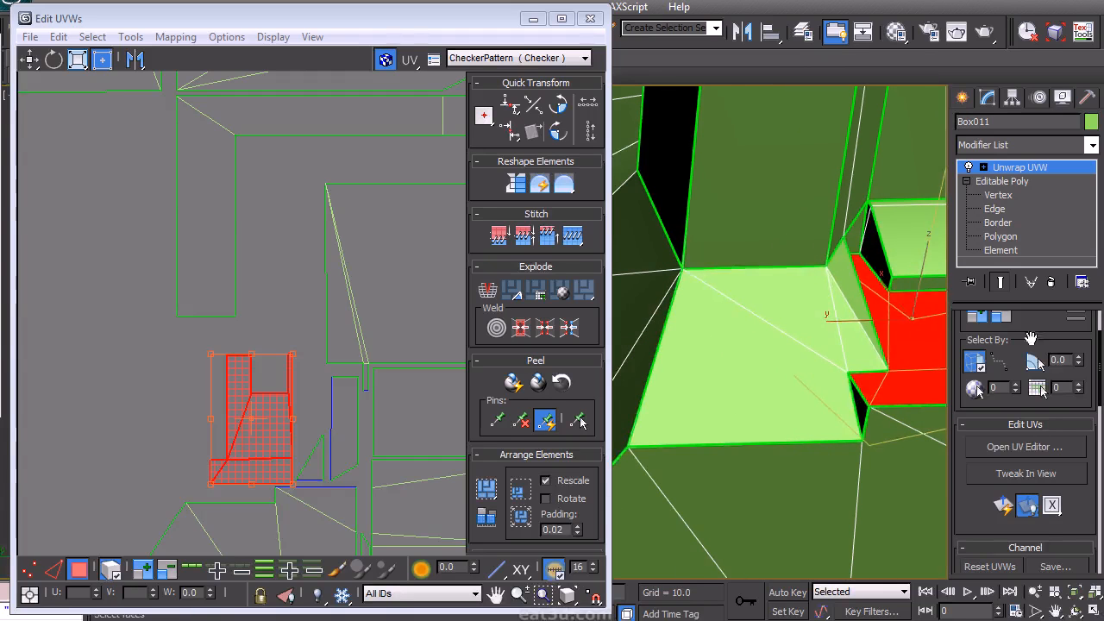
pyautogui.click(1035, 359)
pyautogui.click(693, 414)
pyautogui.keyDown('ctrl'); pyautogui.click(849, 300); pyautogui.keyUp('ctrl')
pyautogui.scroll(-8, 354, 345)
pyautogui.scroll(4, 366, 350)
pyautogui.moveTo(414, 419); pyautogui.dragTo(379, 413, button='middle')
pyautogui.moveTo(356, 385); pyautogui.dragTo(151, 167)
pyautogui.scroll(2, 205, 243)
pyautogui.moveTo(205, 243); pyautogui.dragTo(330, 461, button='middle')
pyautogui.scroll(5, 278, 376)
pyautogui.moveTo(277, 376); pyautogui.dragTo(360, 464, button='middle')
pyautogui.scroll(2, 334, 410)
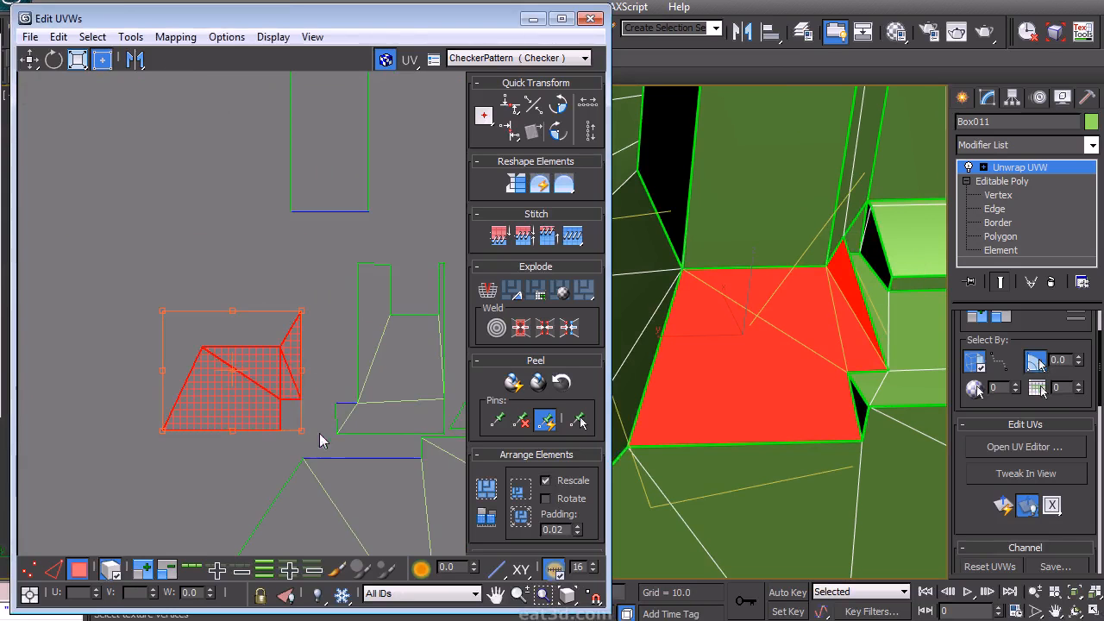
pyautogui.click(175, 36)
pyautogui.click(155, 100)
pyautogui.click(226, 15)
# - Switch to edge mode and align the flipped island horizontally to one of its edges
pyautogui.scroll(-5, 220, 387)
pyautogui.moveTo(220, 380); pyautogui.dragTo(316, 289, button='middle')
pyautogui.moveTo(131, 445); pyautogui.dragTo(258, 250)
pyautogui.click(281, 261)
pyautogui.scroll(2, 281, 258)
pyautogui.moveTo(280, 259); pyautogui.dragTo(357, 325, button='middle')
pyautogui.scroll(8, 326, 307)
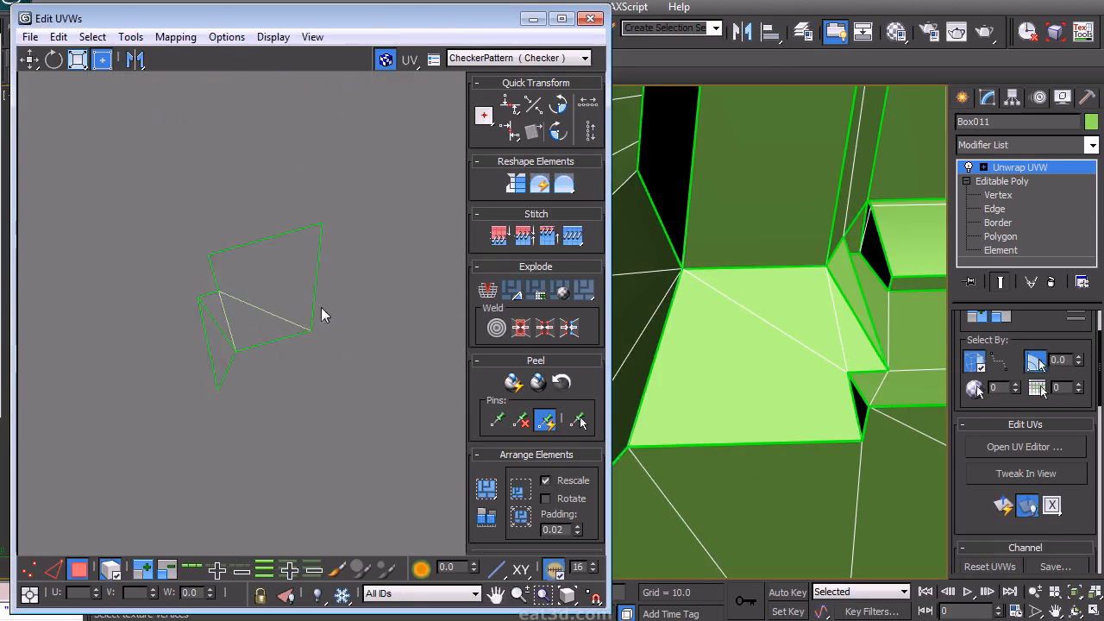
pyautogui.rightClick(294, 365)
pyautogui.click(264, 336)
pyautogui.moveTo(294, 439); pyautogui.dragTo(274, 421, button='middle')
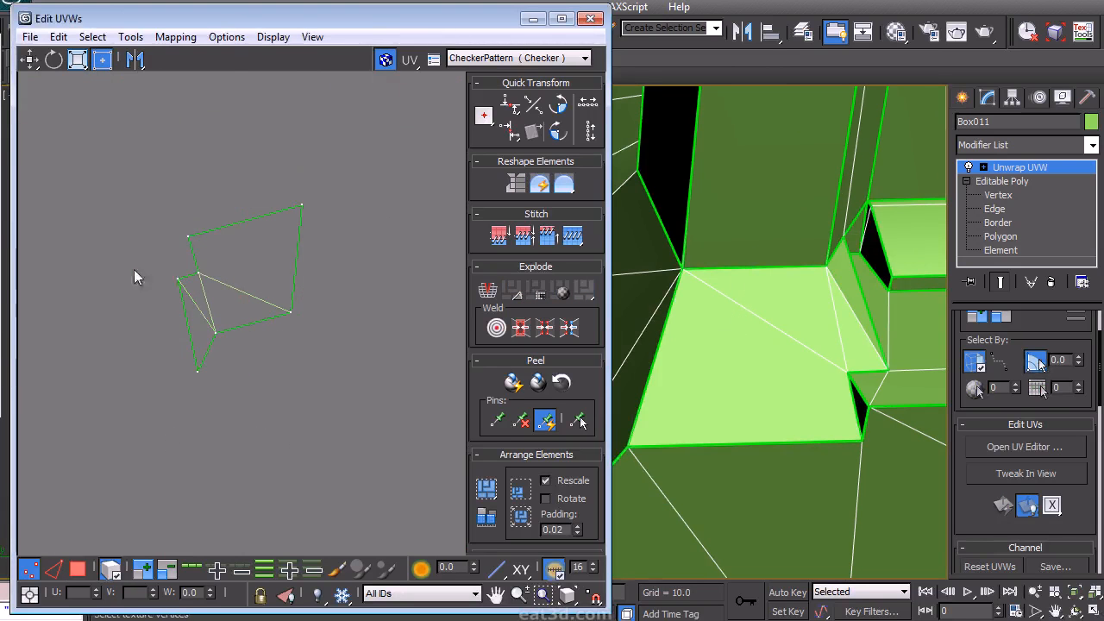
pyautogui.press('2')
pyautogui.moveTo(306, 113); pyautogui.dragTo(305, 112)
pyautogui.click(108, 565)
pyautogui.click(258, 217)
pyautogui.click(533, 131)
# - Return to polygon mode and place the straightened island beside the cab's front islands
pyautogui.click(211, 399)
pyautogui.rightClick(204, 405)
pyautogui.click(185, 348)
pyautogui.moveTo(128, 418); pyautogui.dragTo(345, 195)
pyautogui.scroll(-3, 528, 379)
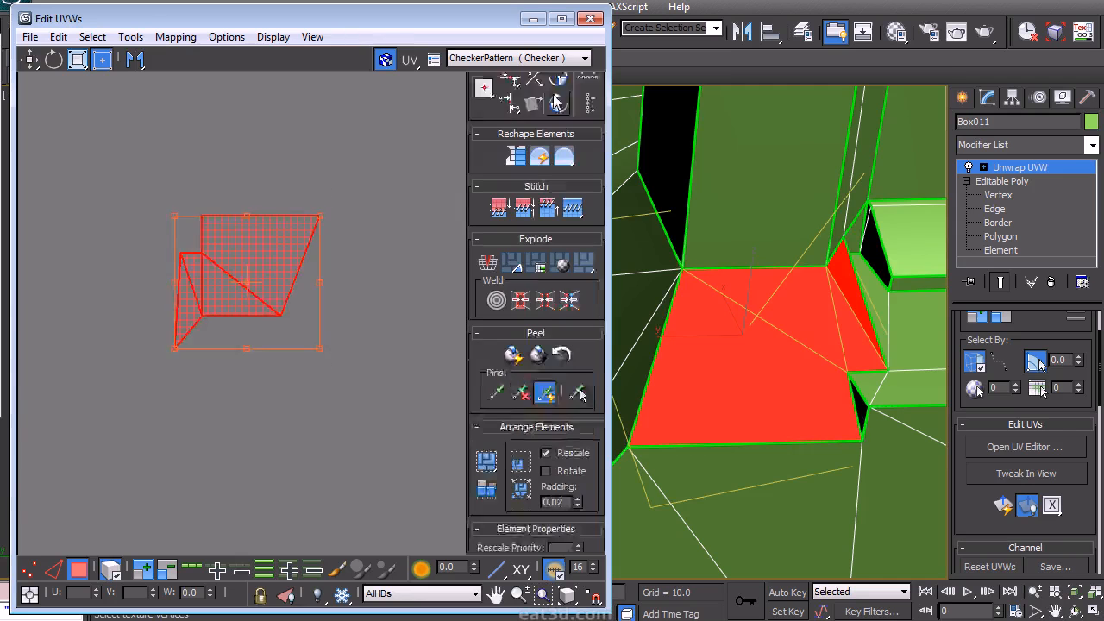
pyautogui.moveTo(341, 217); pyautogui.dragTo(333, 407, button='middle')
pyautogui.scroll(-8, 333, 406)
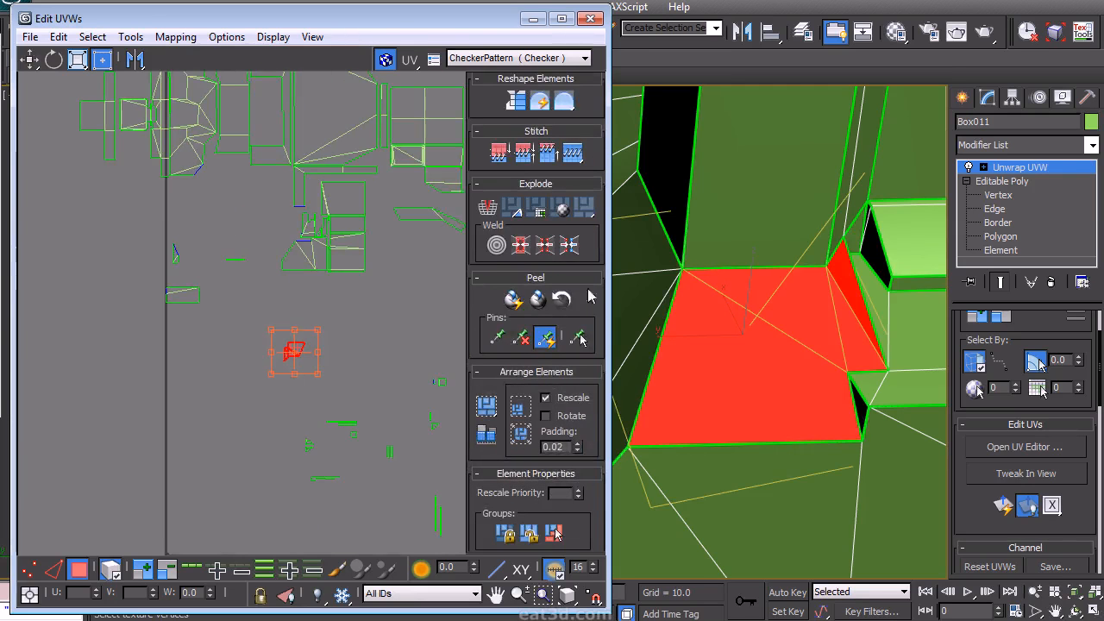
pyautogui.scroll(3, 590, 297)
pyautogui.moveTo(354, 332); pyautogui.dragTo(361, 416, button='middle')
pyautogui.scroll(2, 361, 417)
pyautogui.moveTo(284, 447); pyautogui.dragTo(283, 277)
pyautogui.scroll(7, 283, 277)
pyautogui.moveTo(283, 277); pyautogui.dragTo(278, 328, button='middle')
pyautogui.scroll(-4, 761, 329)
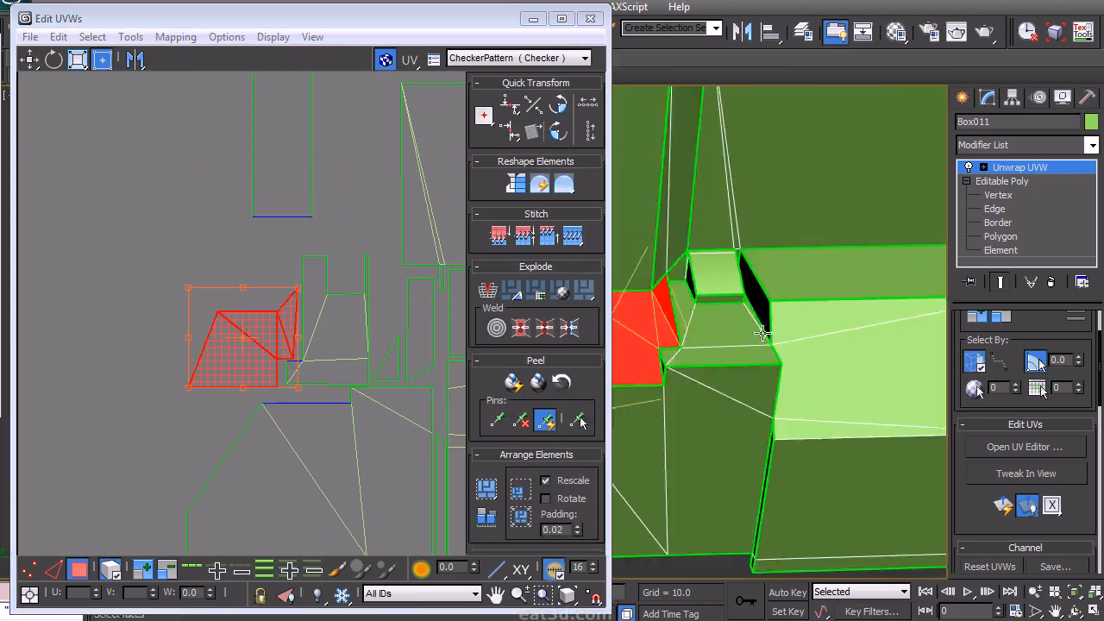
# - Select the small corner polygon beside the step, align its island to one of its edges and move it into place
pyautogui.keyDown('alt'); pyautogui.moveTo(779, 309); pyautogui.dragTo(662, 345, button='middle'); pyautogui.keyUp('alt')
pyautogui.click(660, 370)
pyautogui.scroll(-9, 291, 400)
pyautogui.scroll(4, 280, 391)
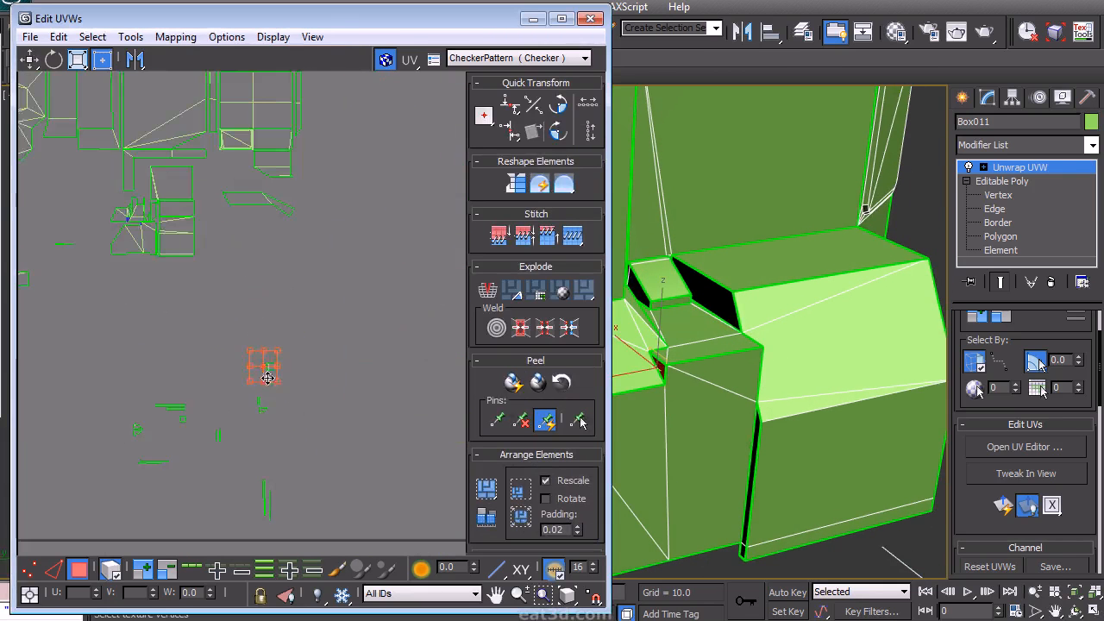
pyautogui.scroll(5, 151, 222)
pyautogui.moveTo(196, 315); pyautogui.dragTo(345, 406, button='middle')
pyautogui.scroll(5, 262, 299)
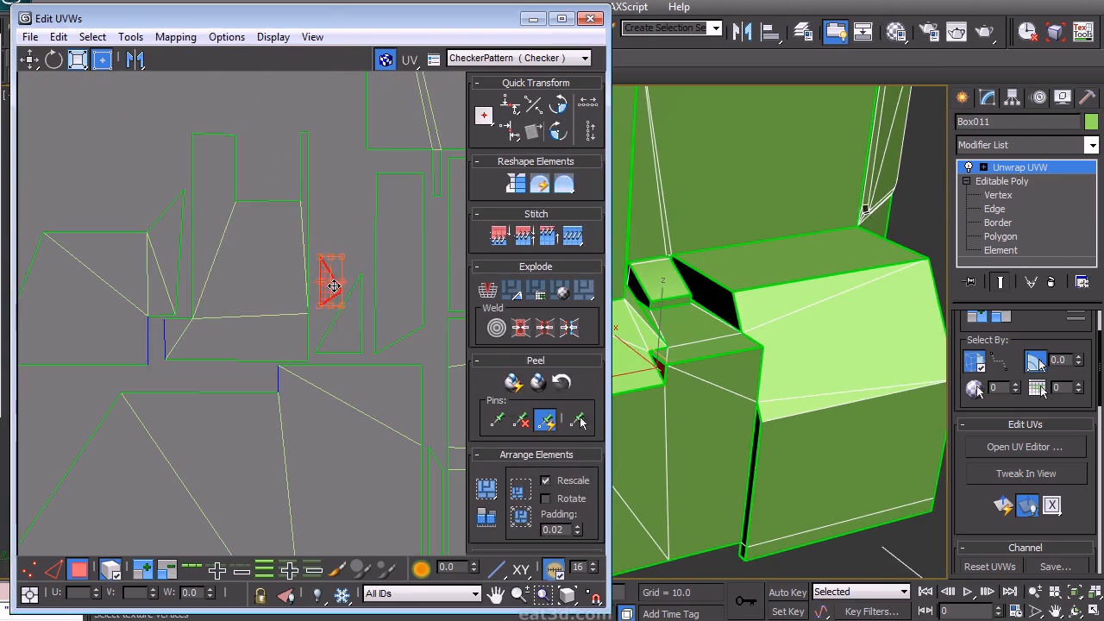
pyautogui.click(327, 207)
pyautogui.rightClick(327, 203)
pyautogui.click(301, 156)
pyautogui.click(665, 364)
pyautogui.click(355, 274)
pyautogui.click(111, 569)
pyautogui.click(330, 295)
pyautogui.click(532, 132)
pyautogui.moveTo(348, 225); pyautogui.dragTo(343, 270)
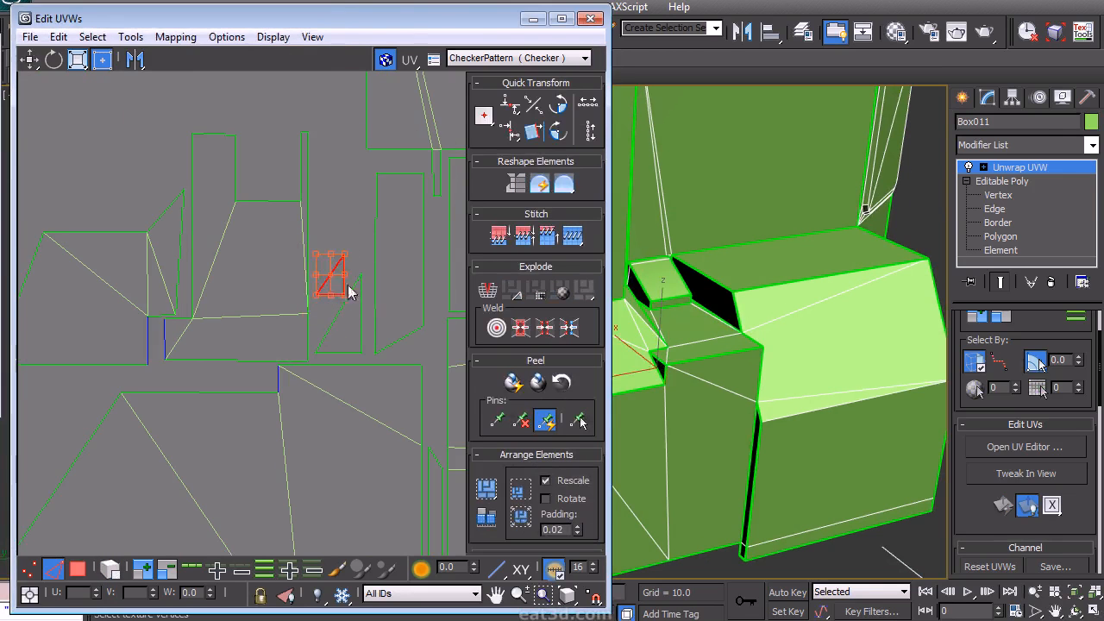
pyautogui.click(346, 268)
pyautogui.moveTo(331, 367); pyautogui.dragTo(321, 339)
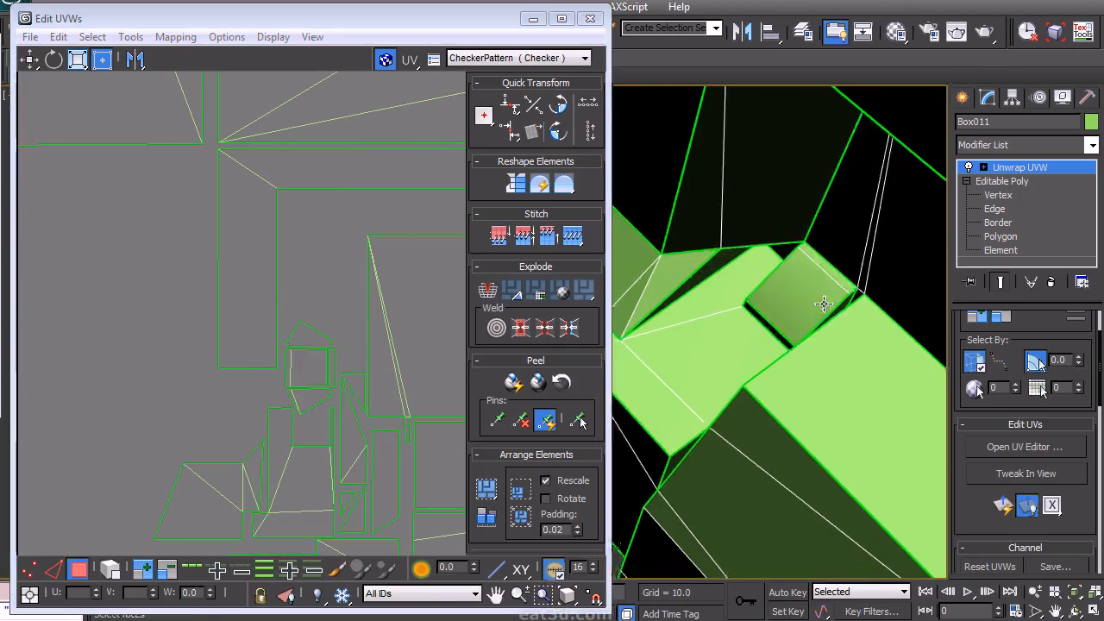
# - Select the front pillar polygon, rotate its island upright and place it beside the frame island
pyautogui.keyDown('alt'); pyautogui.moveTo(811, 366); pyautogui.dragTo(802, 360, button='middle'); pyautogui.keyUp('alt')
pyautogui.scroll(-3, 324, 425)
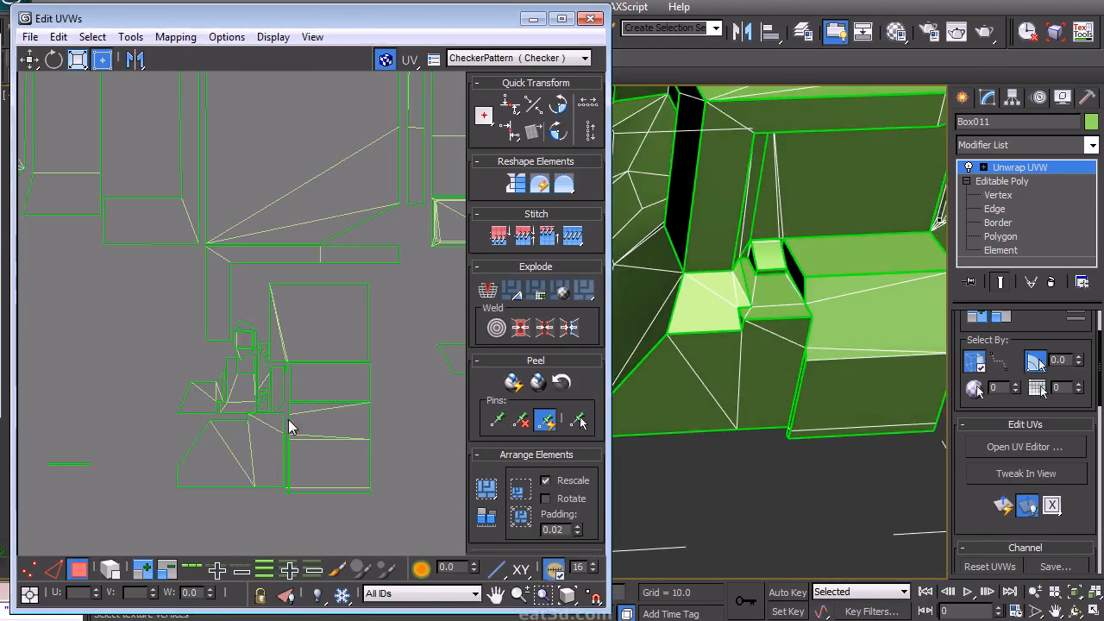
pyautogui.keyDown('alt'); pyautogui.moveTo(734, 308); pyautogui.dragTo(776, 279, button='middle'); pyautogui.keyUp('alt')
pyautogui.click(680, 211)
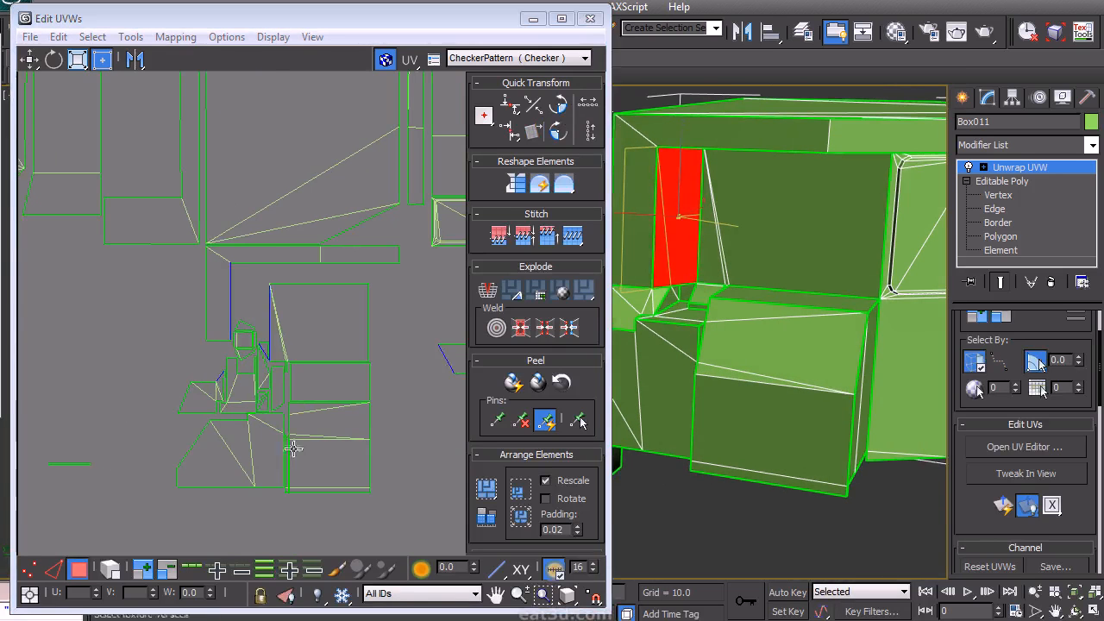
pyautogui.scroll(-5, 295, 445)
pyautogui.moveTo(325, 388); pyautogui.dragTo(337, 414, button='middle')
pyautogui.scroll(3, 255, 369)
pyautogui.moveTo(197, 381); pyautogui.dragTo(371, 273)
pyautogui.scroll(1, 372, 272)
pyautogui.moveTo(372, 274); pyautogui.dragTo(375, 377, button='middle')
pyautogui.scroll(3, 406, 349)
pyautogui.click(559, 105)
pyautogui.moveTo(295, 431); pyautogui.dragTo(295, 337)
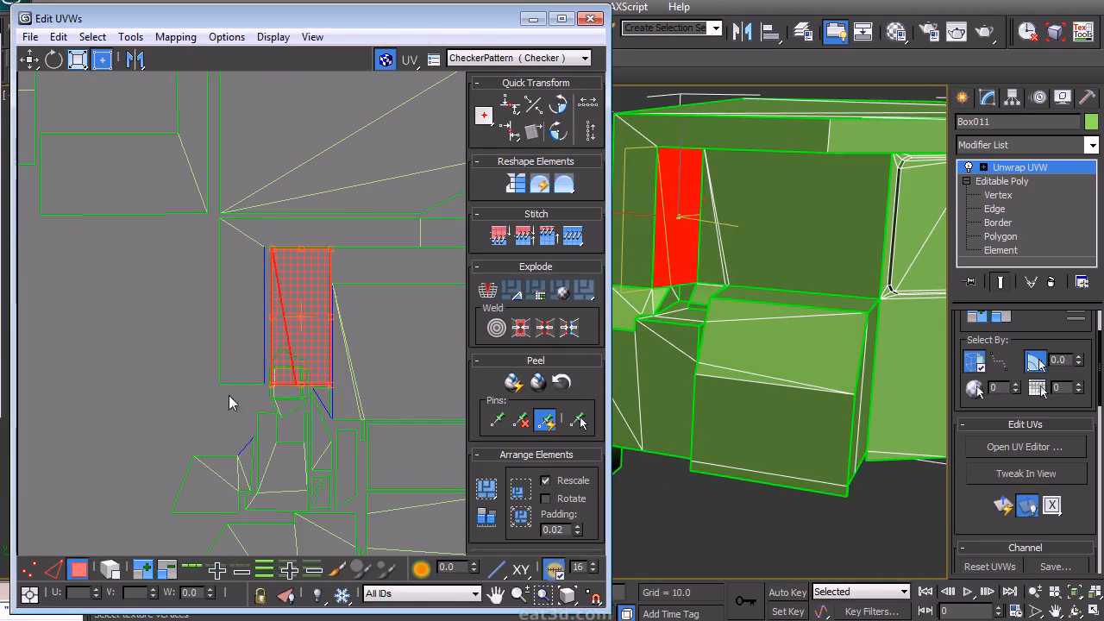
# - Move the small strip islands into place against the cab's frame islands
pyautogui.click(186, 326)
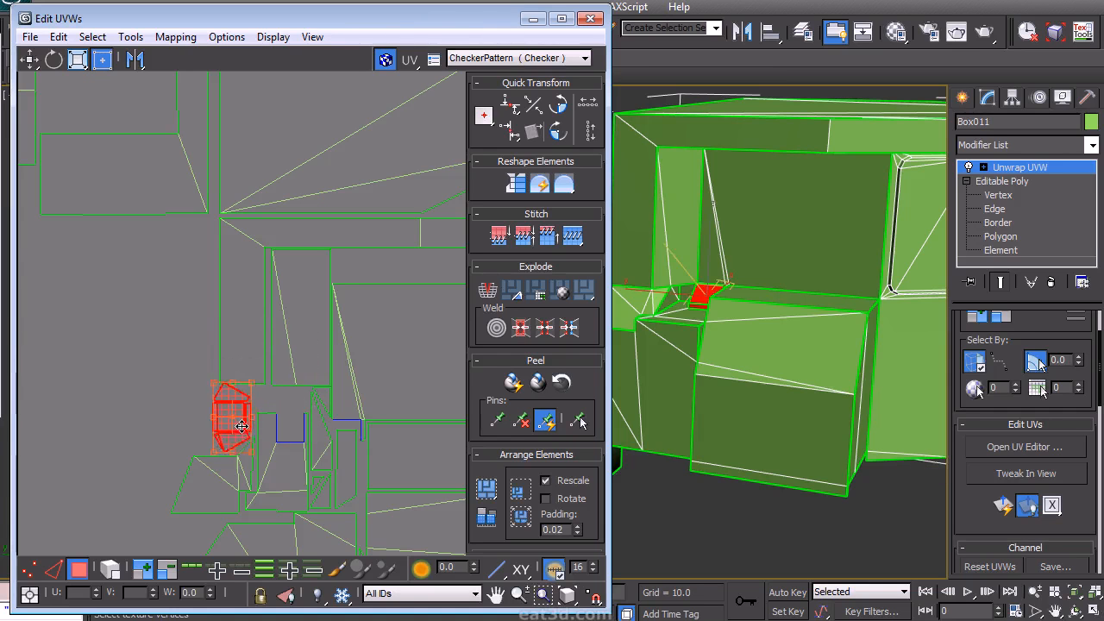
pyautogui.scroll(3, 235, 457)
pyautogui.moveTo(146, 308); pyautogui.dragTo(270, 463)
pyautogui.scroll(3, 237, 393)
pyautogui.moveTo(238, 393); pyautogui.dragTo(279, 414, button='middle')
pyautogui.moveTo(280, 414); pyautogui.dragTo(280, 402)
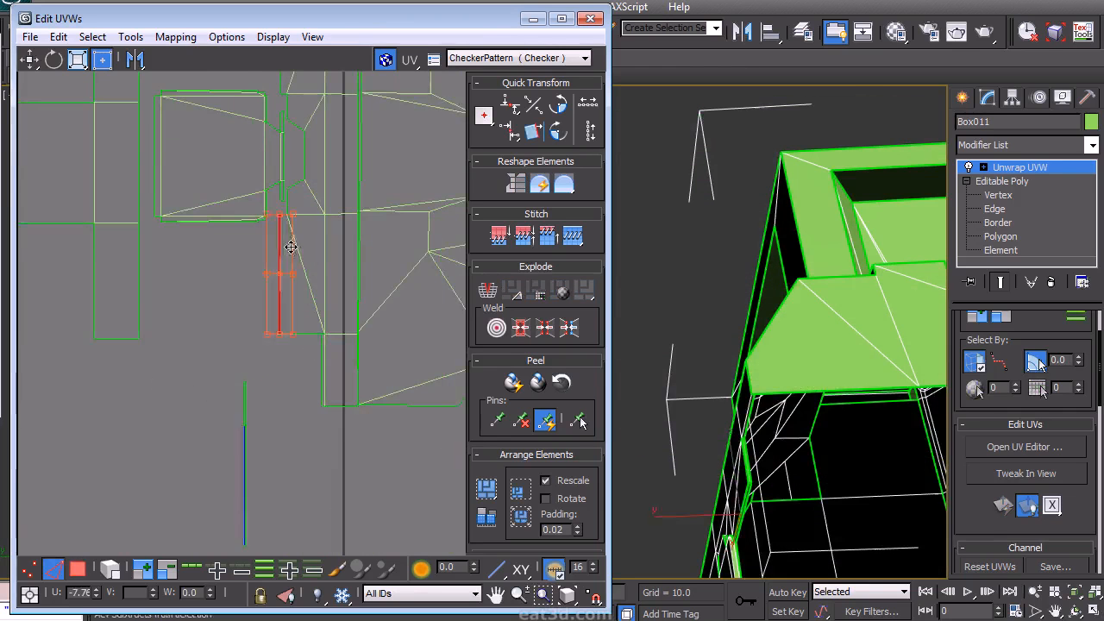
pyautogui.scroll(2, 294, 360)
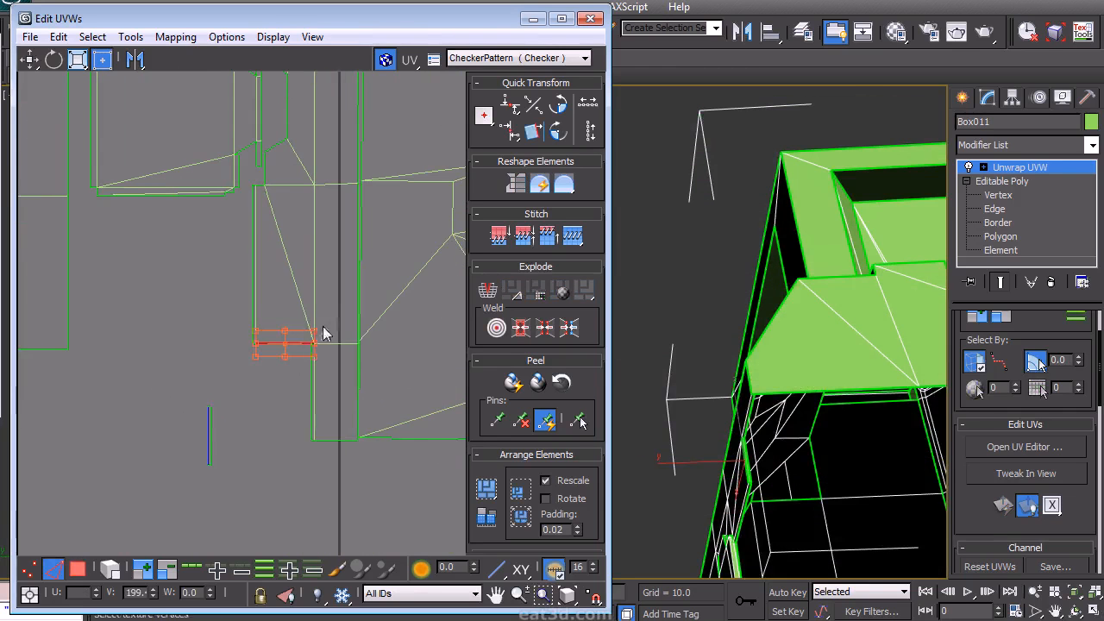
pyautogui.rightClick(242, 408)
pyautogui.click(207, 349)
pyautogui.moveTo(214, 380); pyautogui.dragTo(262, 182)
pyautogui.scroll(4, 261, 380)
pyautogui.moveTo(232, 352); pyautogui.dragTo(363, 310)
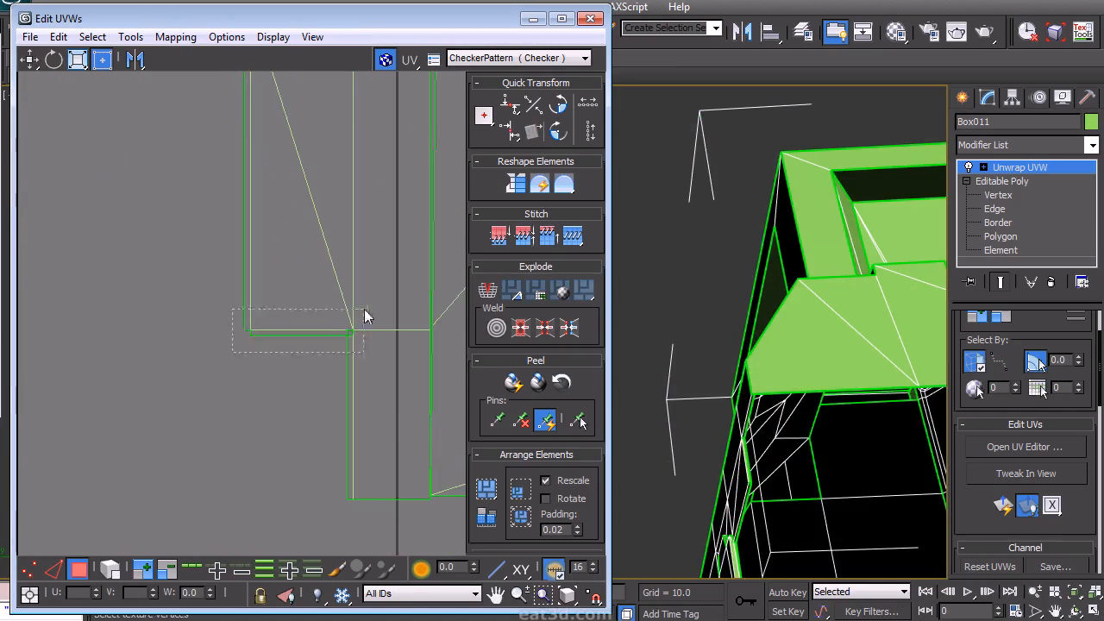
pyautogui.moveTo(311, 384); pyautogui.dragTo(272, 344, button='middle')
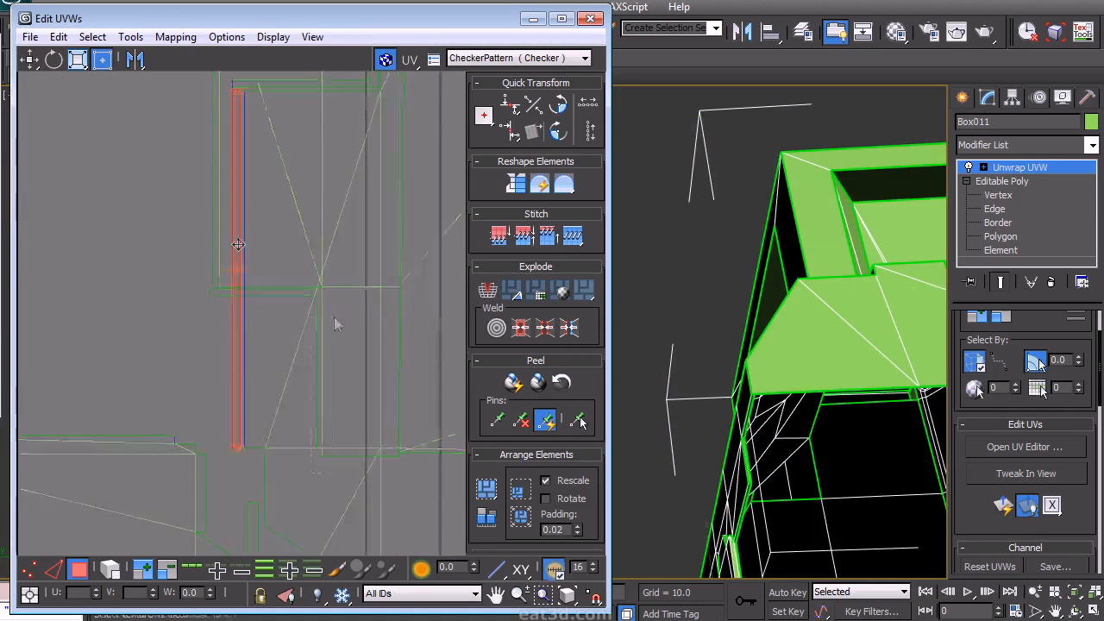
pyautogui.moveTo(337, 322); pyautogui.dragTo(226, 233, button='middle')
pyautogui.scroll(-8, 333, 318)
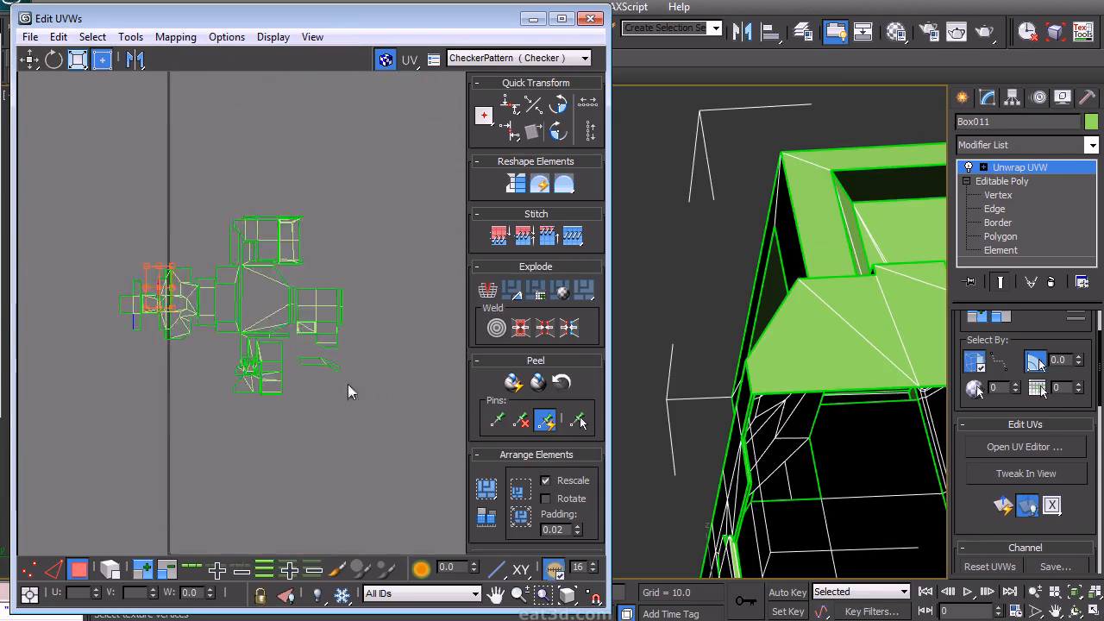
# - Nudge the cab islands into their final layout positions
pyautogui.moveTo(119, 180); pyautogui.dragTo(118, 183)
pyautogui.moveTo(347, 414); pyautogui.dragTo(334, 444, button='middle')
pyautogui.scroll(-2, 302, 388)
pyautogui.moveTo(267, 364); pyautogui.dragTo(295, 112)
pyautogui.scroll(-1, 303, 329)
pyautogui.moveTo(321, 214); pyautogui.dragTo(329, 258, button='middle')
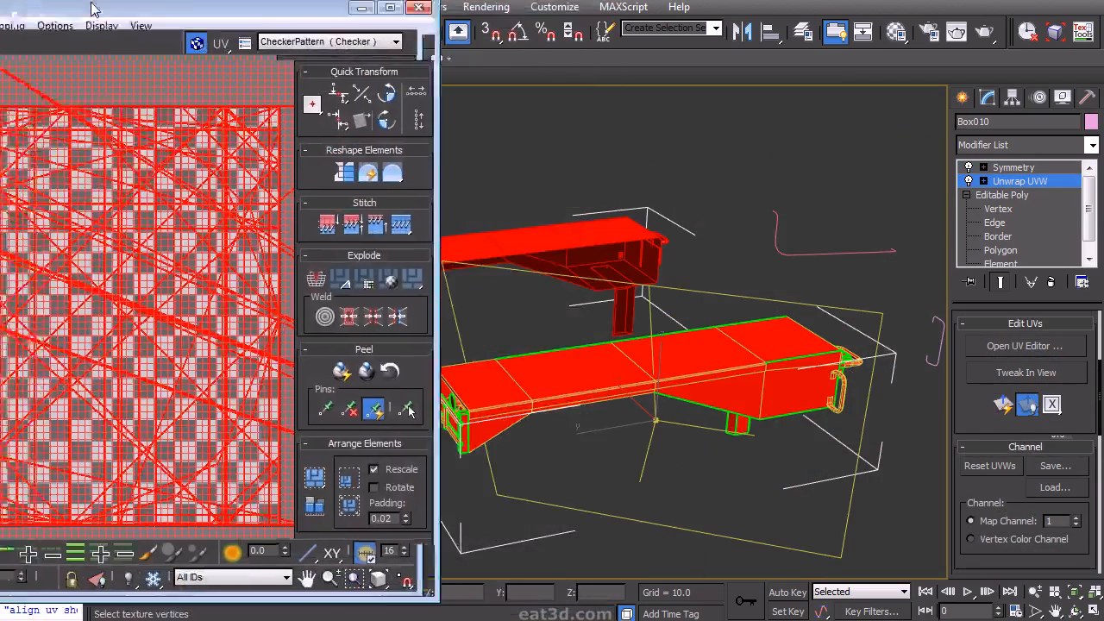
# - Apply Flatten Mapping to the chassis object's UVs
pyautogui.moveTo(93, 9); pyautogui.dragTo(262, 19)
pyautogui.click(177, 36)
pyautogui.click(138, 59)
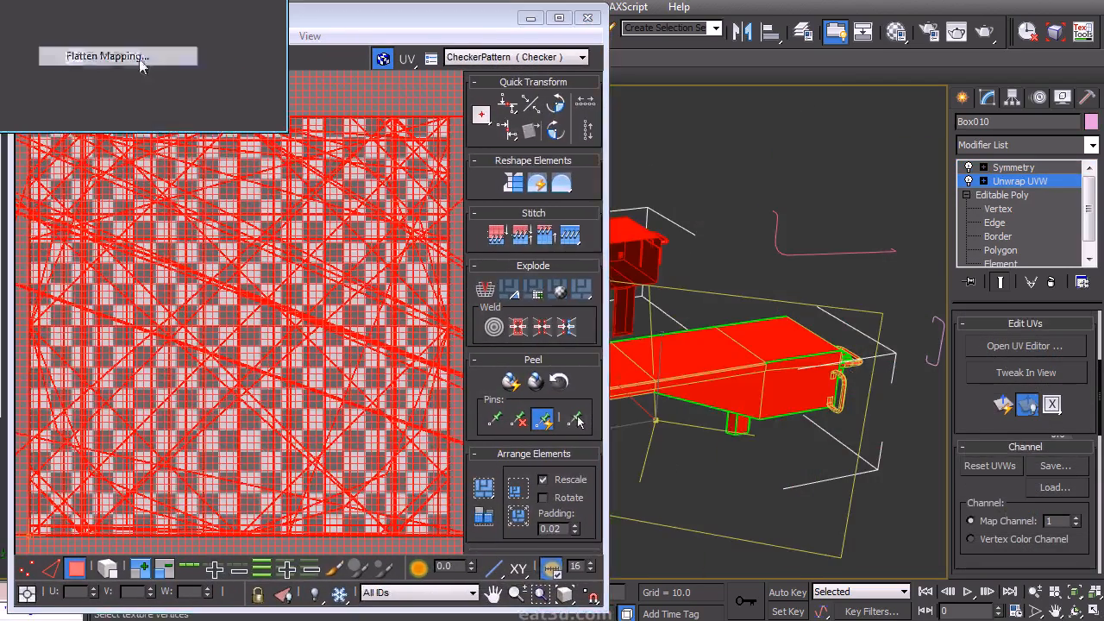
pyautogui.click(232, 88)
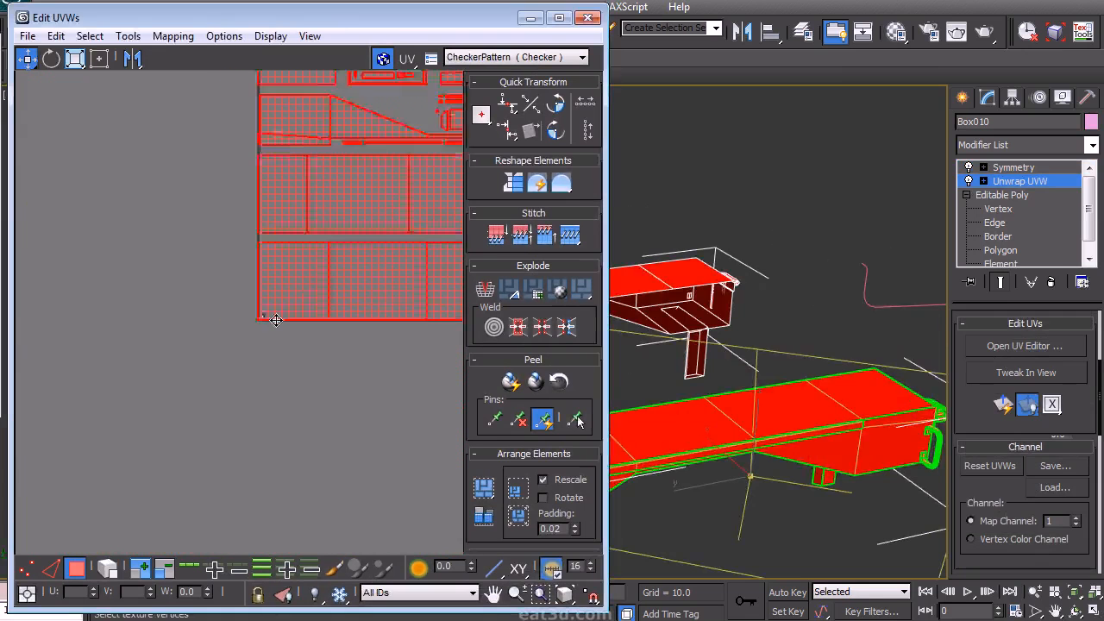
pyautogui.scroll(-3, 333, 368)
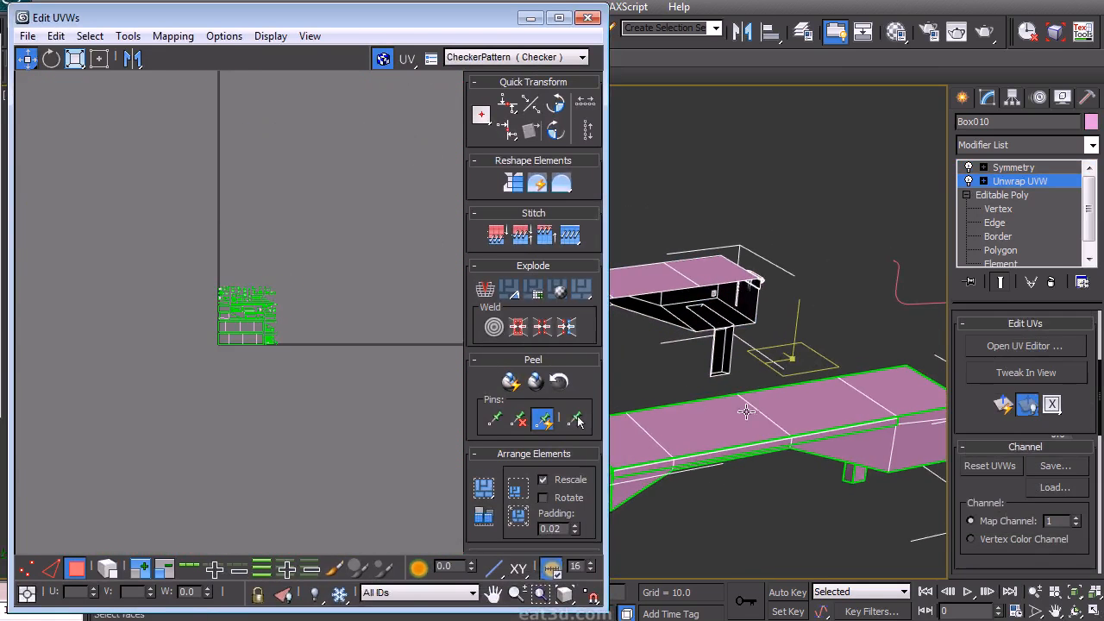
# - Select the chassis top polygon and move its island above the flattened layout
pyautogui.scroll(3, 371, 348)
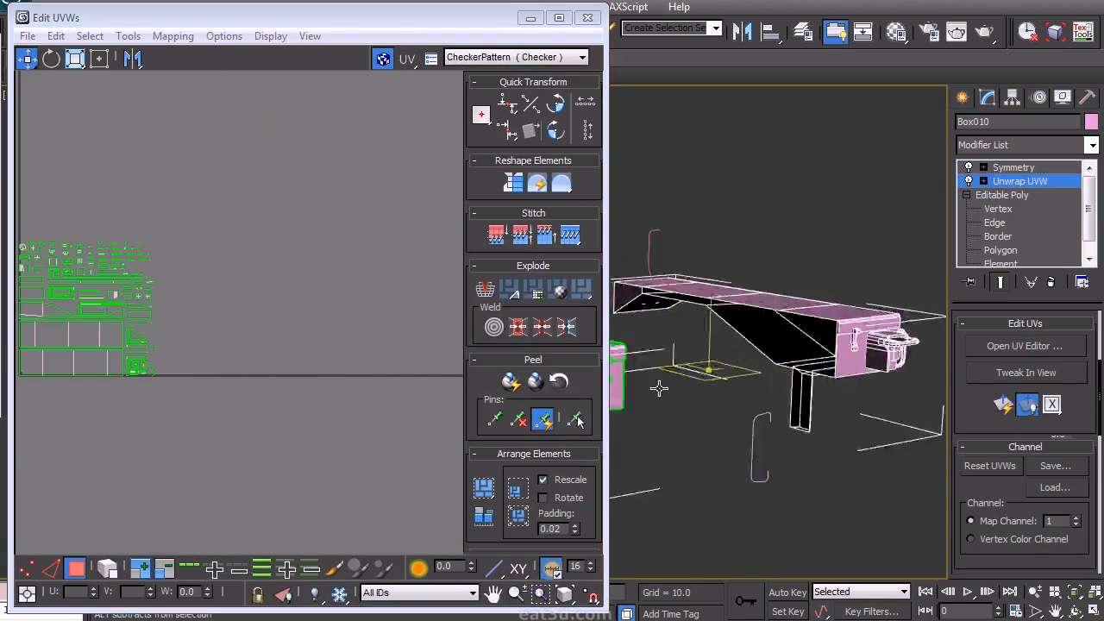
pyautogui.moveTo(956, 396); pyautogui.dragTo(950, 555)
pyautogui.click(693, 334)
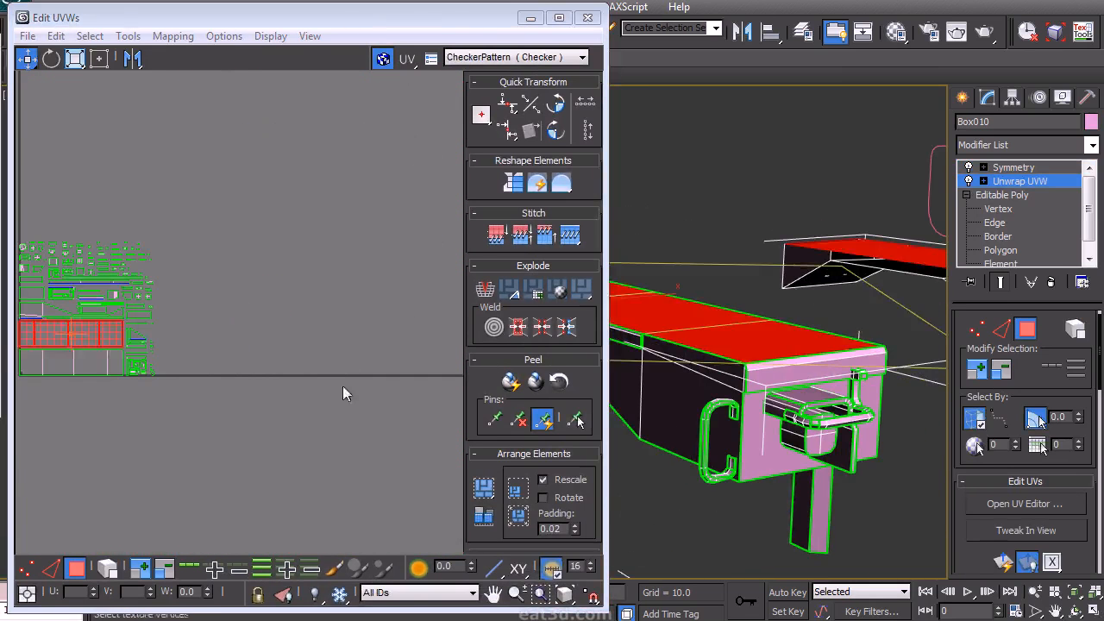
pyautogui.moveTo(138, 330); pyautogui.dragTo(285, 347, button='middle')
# - Select the chassis side polygon, rotate its island to horizontal and place it below the top island
pyautogui.scroll(2, 740, 331)
pyautogui.moveTo(732, 337)
pyautogui.keyDown('alt'); pyautogui.mouseDown(button='middle')
pyautogui.moveTo(722, 209)
pyautogui.moveTo(879, 276)
pyautogui.moveTo(757, 256)
pyautogui.moveTo(752, 337)
pyautogui.moveTo(738, 320)
pyautogui.mouseUp(button='middle'); pyautogui.keyUp('alt')
pyautogui.click(737, 321)
pyautogui.scroll(4, 174, 324)
pyautogui.scroll(-5, 197, 374)
pyautogui.click(552, 131)
pyautogui.scroll(3, 264, 334)
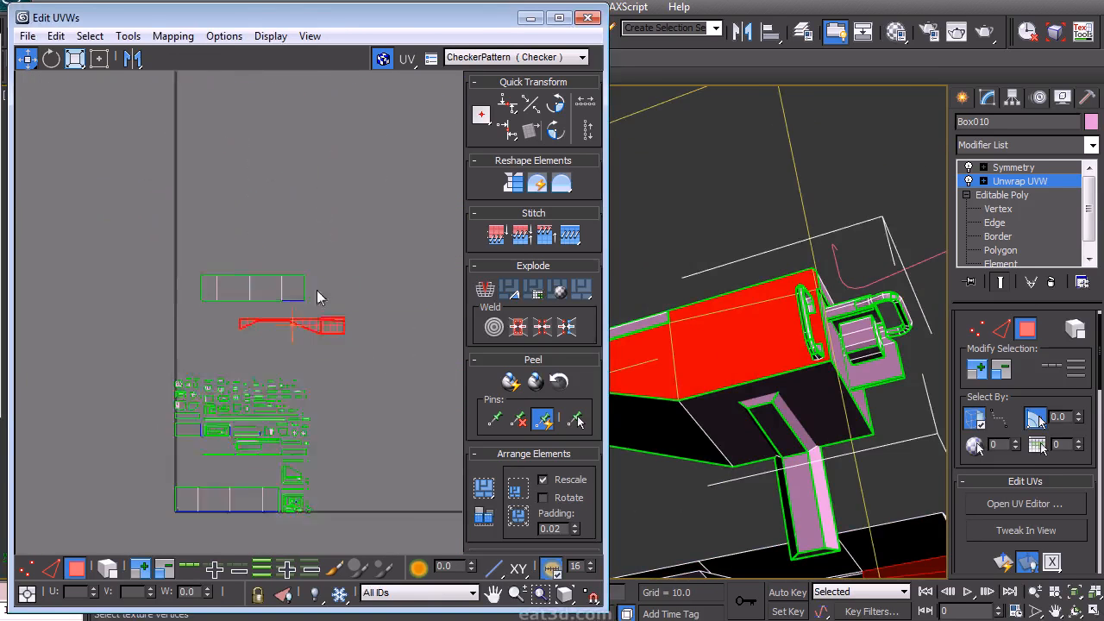
pyautogui.click(287, 365)
# - Select the chassis's thin side strip polygon and apply a planar projection aligned to X
pyautogui.keyDown('alt'); pyautogui.moveTo(841, 298); pyautogui.dragTo(689, 377, button='middle'); pyautogui.keyUp('alt')
pyautogui.click(690, 465)
pyautogui.keyDown('alt'); pyautogui.moveTo(799, 450); pyautogui.dragTo(806, 480, button='middle'); pyautogui.keyUp('alt')
pyautogui.click(978, 369)
pyautogui.moveTo(336, 383); pyautogui.dragTo(386, 313, button='middle')
pyautogui.moveTo(975, 498); pyautogui.dragTo(975, 469)
pyautogui.scroll(-5, 979, 343)
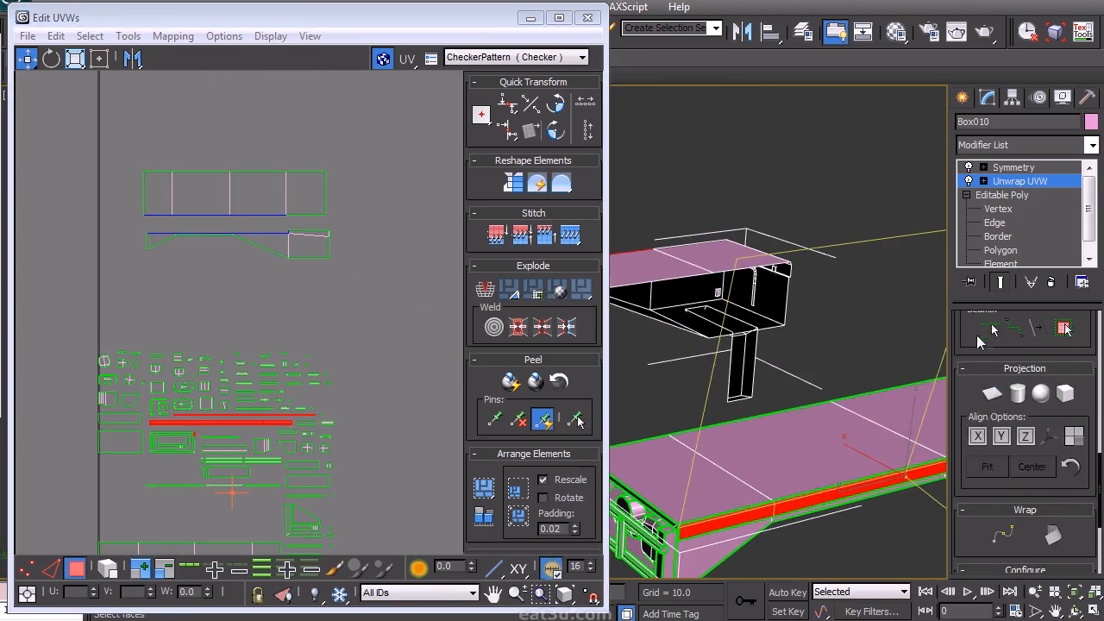
pyautogui.click(993, 395)
pyautogui.moveTo(477, 404); pyautogui.dragTo(467, 225, button='middle')
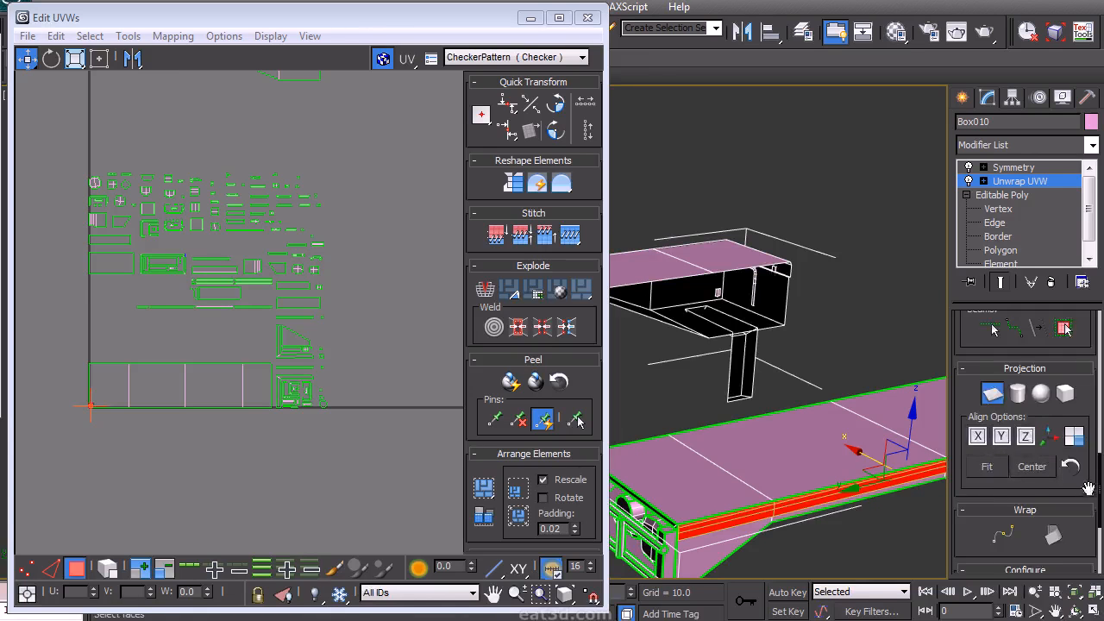
pyautogui.scroll(-3, 1089, 489)
pyautogui.scroll(5, 1035, 518)
pyautogui.click(975, 532)
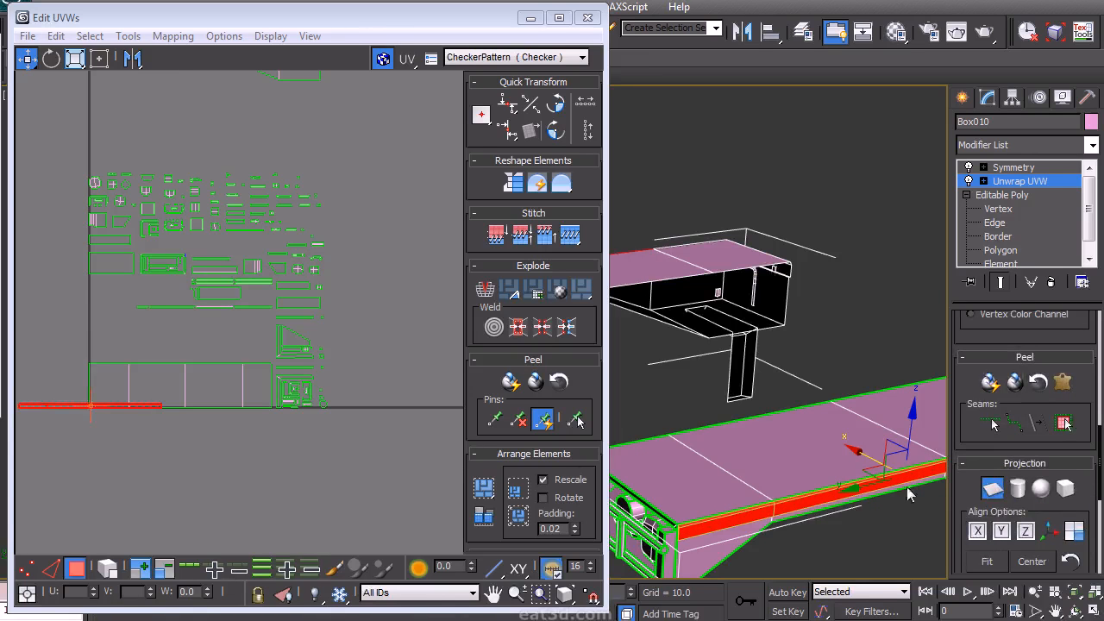
# - Move the strip island below the layout, flip it horizontally and turn off the planar gizmo
pyautogui.moveTo(137, 412); pyautogui.dragTo(213, 475, button='middle')
pyautogui.click(167, 37)
pyautogui.click(112, 98)
pyautogui.click(230, 15)
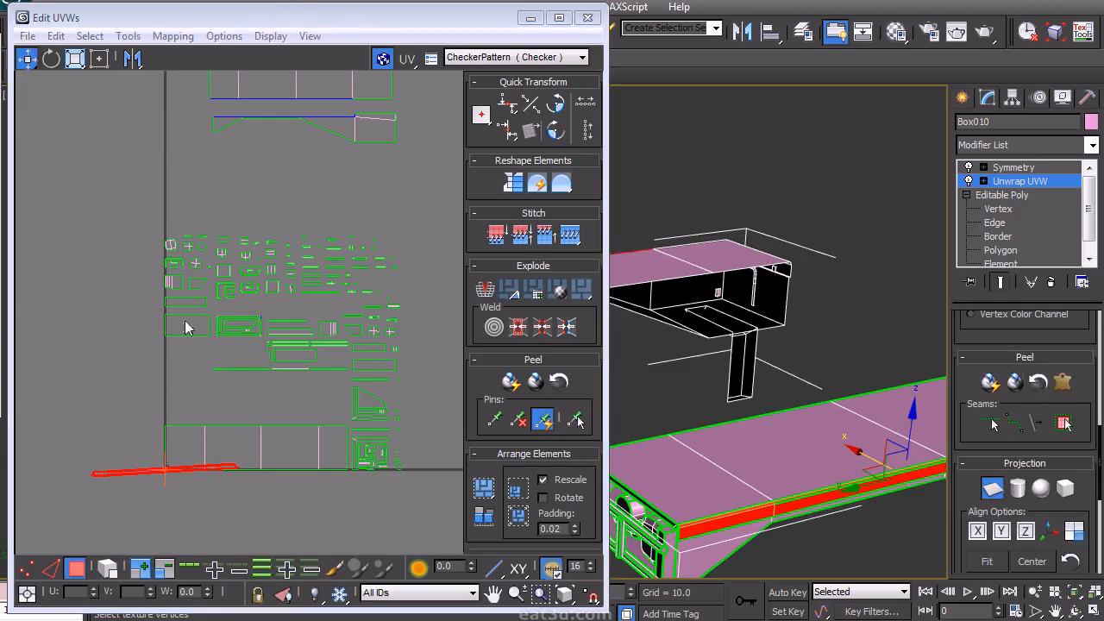
pyautogui.click(994, 488)
# - Zoom in on the strip island's slanted end in edge mode
pyautogui.moveTo(201, 466); pyautogui.dragTo(312, 154)
pyautogui.scroll(4, 331, 327)
pyautogui.moveTo(355, 224); pyautogui.dragTo(254, 429, button='middle')
pyautogui.click(250, 409)
pyautogui.rightClick(241, 377)
pyautogui.click(221, 356)
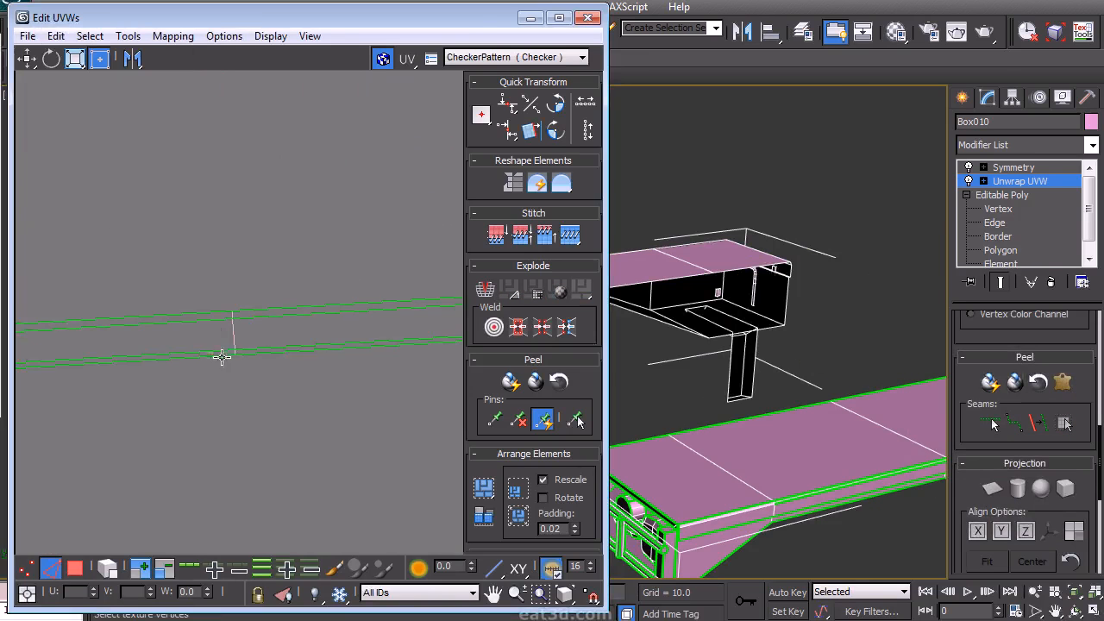
pyautogui.press('a')
pyautogui.scroll(-4, 201, 345)
pyautogui.moveTo(214, 347); pyautogui.dragTo(283, 381, button='middle')
pyautogui.click(283, 381)
pyautogui.scroll(1, 102, 358)
pyautogui.moveTo(101, 358); pyautogui.dragTo(151, 345, button='middle')
pyautogui.scroll(4, 183, 369)
pyautogui.scroll(2, 167, 362)
# - Move the slanted end vertices of the strip island so that end forms a straight vertical edge
pyautogui.rightClick(141, 383)
pyautogui.click(103, 351)
pyautogui.moveTo(123, 434); pyautogui.dragTo(218, 304)
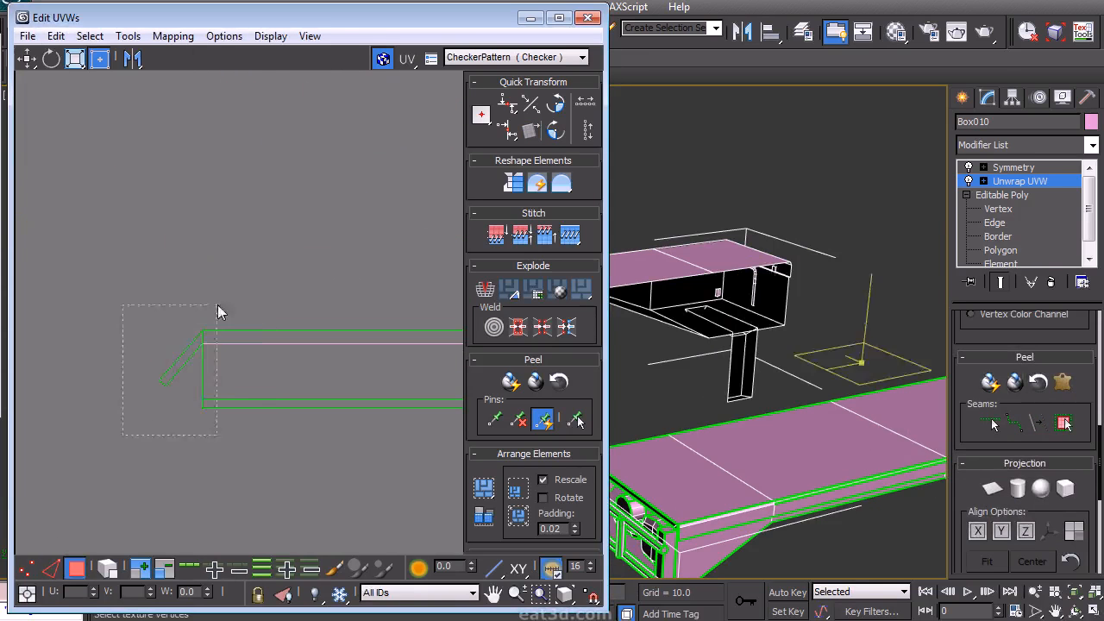
pyautogui.moveTo(187, 376); pyautogui.dragTo(154, 371)
pyautogui.rightClick(149, 421)
pyautogui.click(140, 378)
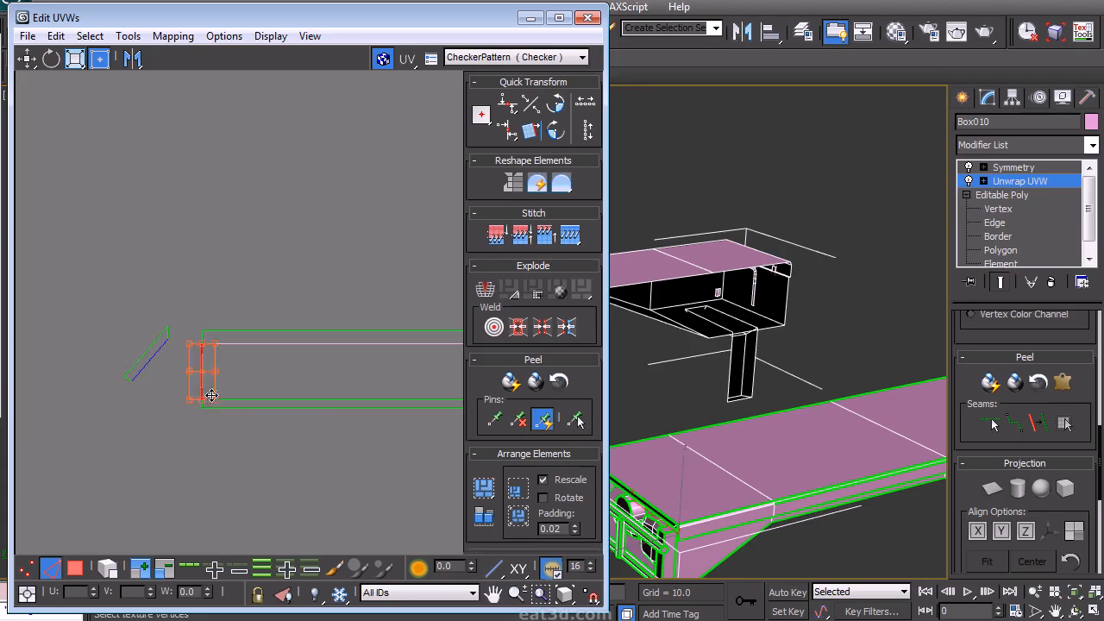
pyautogui.rightClick(202, 383)
pyautogui.click(160, 378)
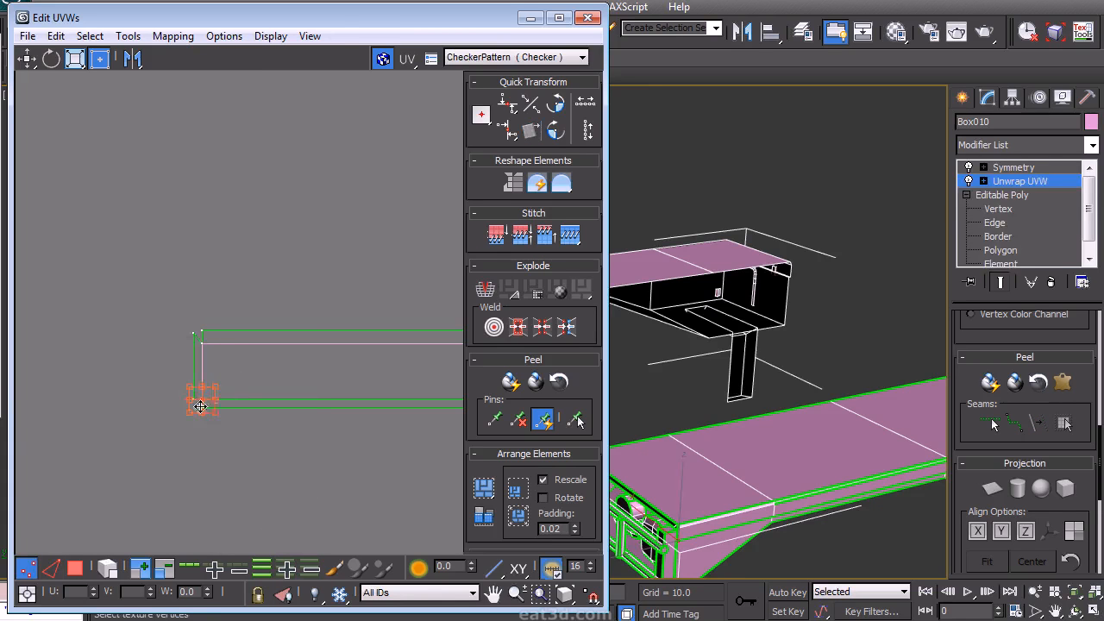
# - Straighten the strip island's opposite slanted end by moving its vertices into line
pyautogui.moveTo(453, 425)
pyautogui.mouseDown(button='middle')
pyautogui.moveTo(249, 362)
pyautogui.moveTo(77, 385)
pyautogui.mouseUp(button='middle')
pyautogui.moveTo(444, 355); pyautogui.dragTo(112, 368, button='middle')
pyautogui.rightClick(214, 337)
pyautogui.click(159, 330)
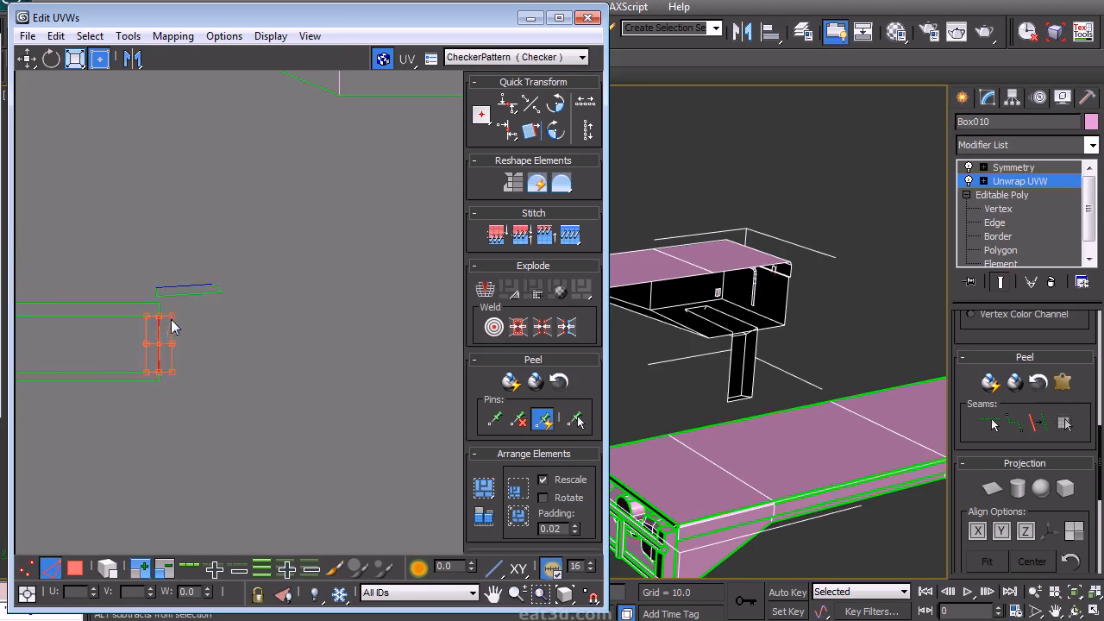
pyautogui.rightClick(196, 366)
pyautogui.click(146, 404)
pyautogui.scroll(-5, 201, 330)
pyautogui.rightClick(235, 332)
pyautogui.moveTo(179, 362); pyautogui.dragTo(104, 395, button='middle')
pyautogui.moveTo(78, 415); pyautogui.dragTo(381, 339)
pyautogui.moveTo(303, 364); pyautogui.dragTo(309, 282)
pyautogui.scroll(5, 393, 287)
pyautogui.moveTo(232, 348); pyautogui.dragTo(284, 368, button='middle')
pyautogui.moveTo(192, 283); pyautogui.dragTo(270, 317)
pyautogui.scroll(2, 266, 342)
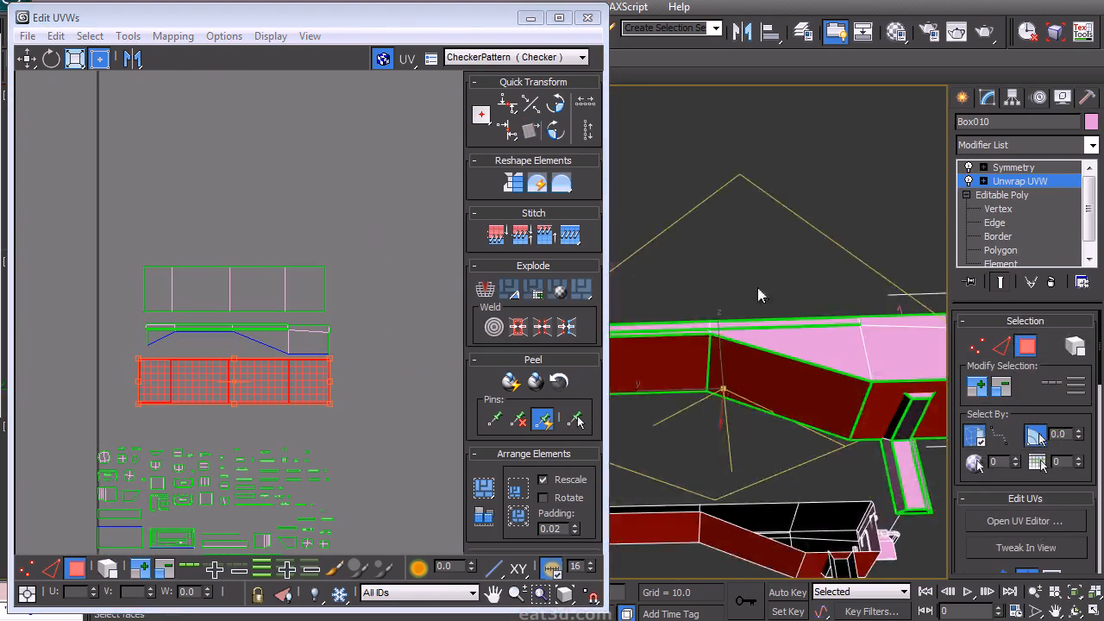
# - Select the cab's vertical support post polygons and apply Flatten Mapping to them
pyautogui.keyDown('alt'); pyautogui.moveTo(758, 295); pyautogui.dragTo(737, 431, button='middle'); pyautogui.keyUp('alt')
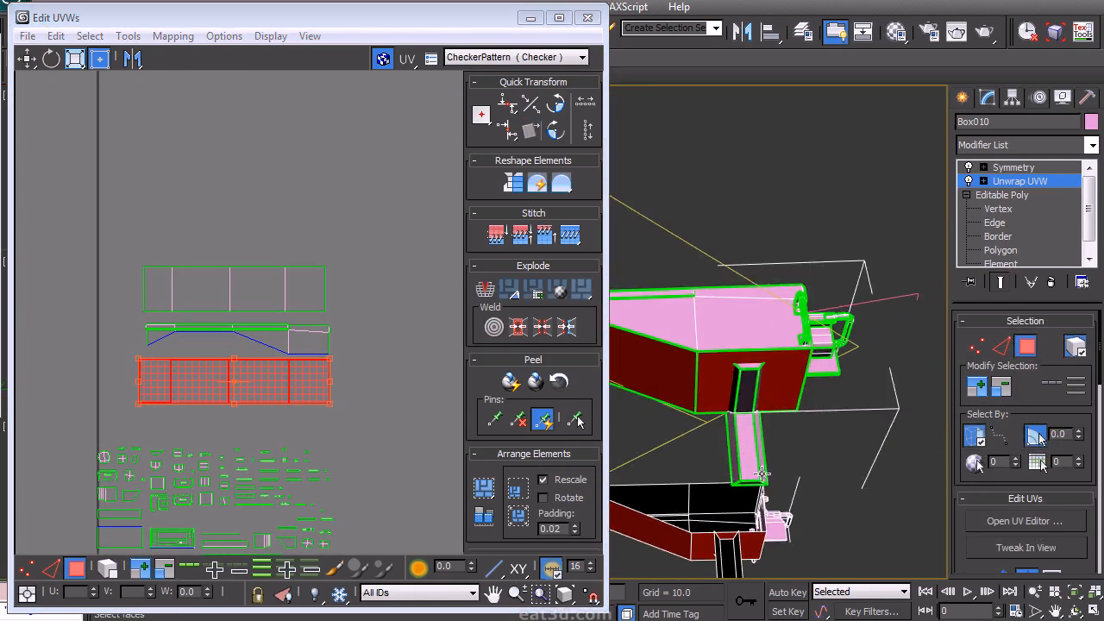
pyautogui.keyDown('alt'); pyautogui.moveTo(862, 418); pyautogui.dragTo(842, 387, button='middle'); pyautogui.keyUp('alt')
pyautogui.moveTo(816, 446); pyautogui.dragTo(735, 355)
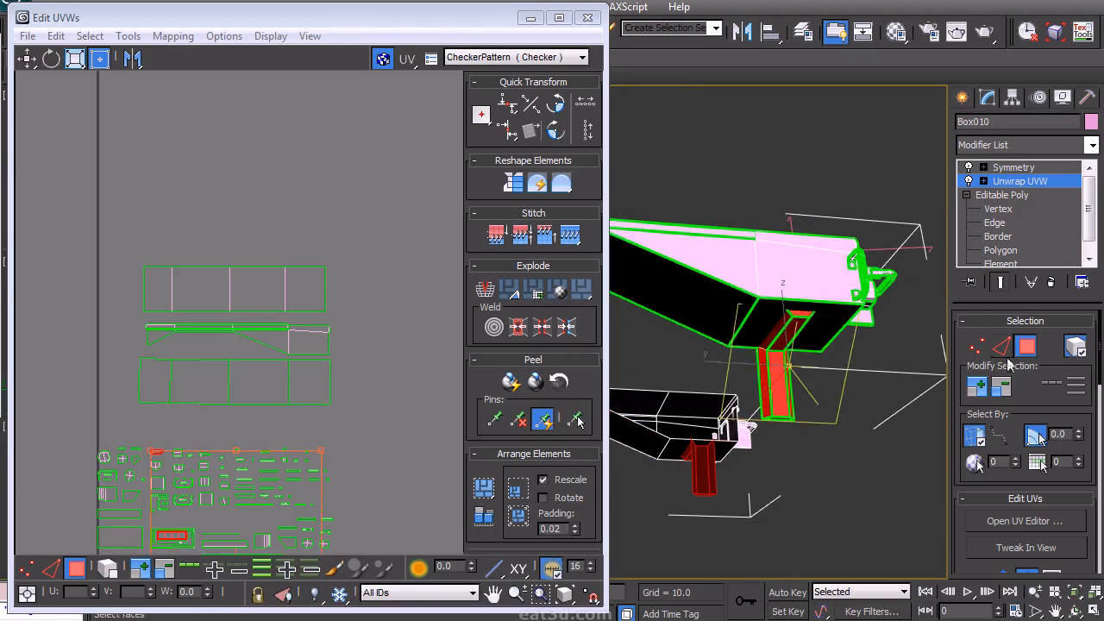
pyautogui.moveTo(193, 442); pyautogui.dragTo(229, 357, button='middle')
pyautogui.click(173, 36)
pyautogui.click(153, 98)
pyautogui.click(215, 14)
# - Bring the flattened post island into view and straighten it with Align to Edge on one of its edges
pyautogui.moveTo(239, 461); pyautogui.dragTo(239, 240, button='middle')
pyautogui.moveTo(145, 374); pyautogui.dragTo(401, 118)
pyautogui.moveTo(375, 182); pyautogui.dragTo(234, 352, button='middle')
pyautogui.scroll(5, 242, 358)
pyautogui.click(296, 418)
pyautogui.rightClick(255, 386)
pyautogui.click(234, 336)
pyautogui.click(531, 130)
pyautogui.click(256, 366)
pyautogui.click(256, 341)
pyautogui.press('s')
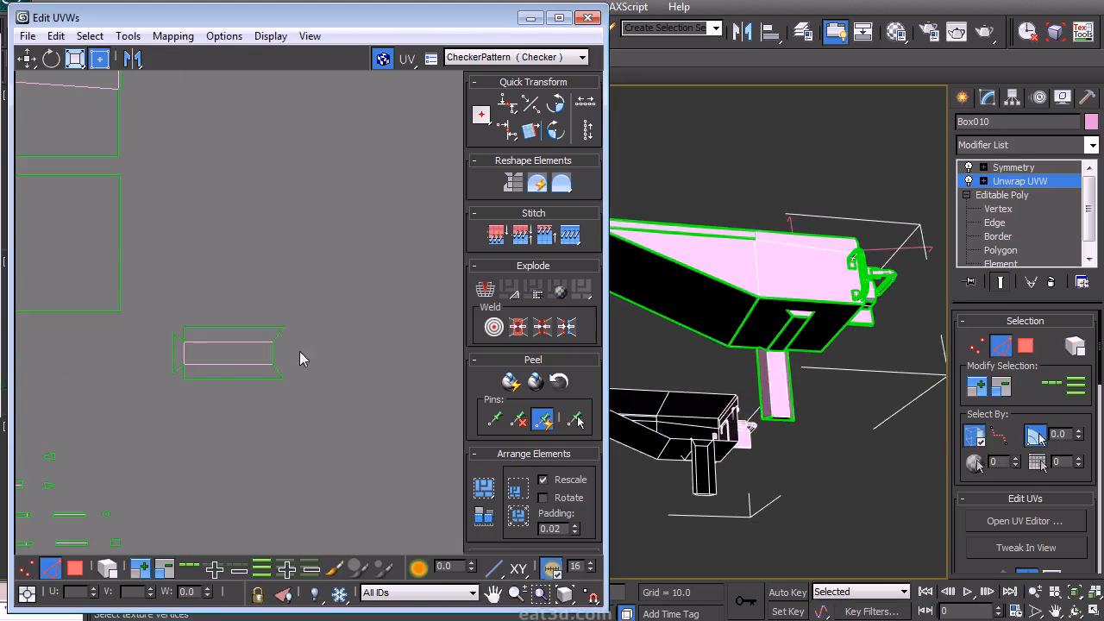
# - Select the post's remaining inner polygon and apply Flatten Mapping to it
pyautogui.press('3')
pyautogui.moveTo(760, 332)
pyautogui.keyDown('alt'); pyautogui.mouseDown(button='middle')
pyautogui.moveTo(734, 296)
pyautogui.moveTo(768, 315)
pyautogui.mouseUp(button='middle'); pyautogui.keyUp('alt')
pyautogui.moveTo(786, 336); pyautogui.dragTo(726, 247)
pyautogui.moveTo(306, 356); pyautogui.dragTo(362, 333, button='middle')
pyautogui.scroll(-5, 362, 333)
pyautogui.click(173, 36)
pyautogui.click(127, 100)
pyautogui.click(232, 12)
pyautogui.moveTo(166, 487); pyautogui.dragTo(181, 428, button='middle')
pyautogui.moveTo(156, 493); pyautogui.dragTo(287, 382)
pyautogui.scroll(8, 287, 382)
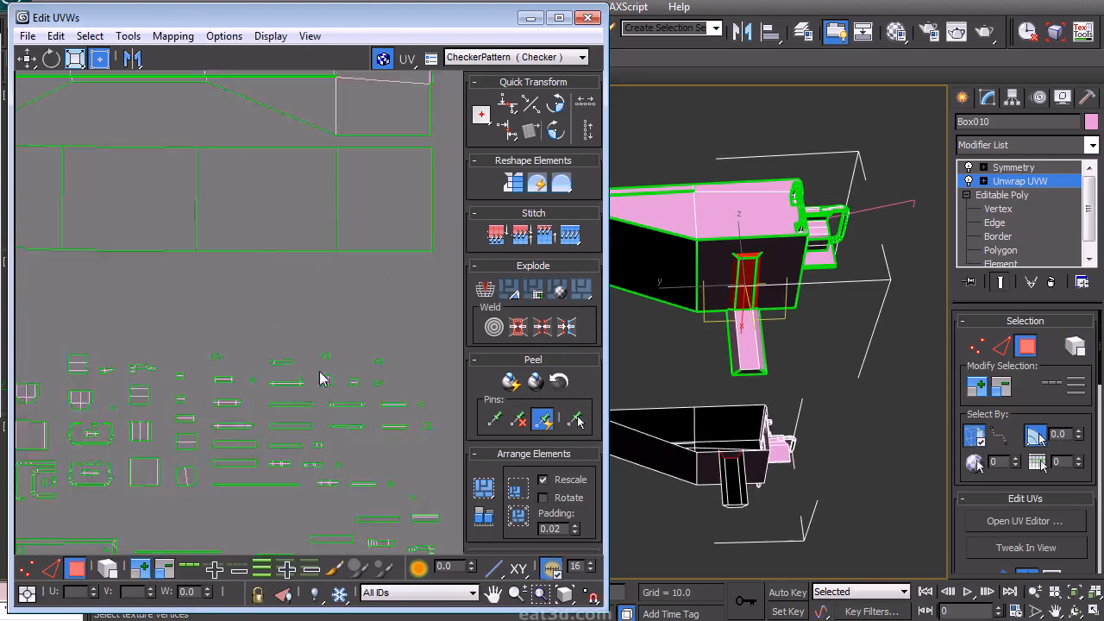
# - Select matching edges of the new island and the post island and stitch them together
pyautogui.click(279, 281)
pyautogui.rightClick(278, 255)
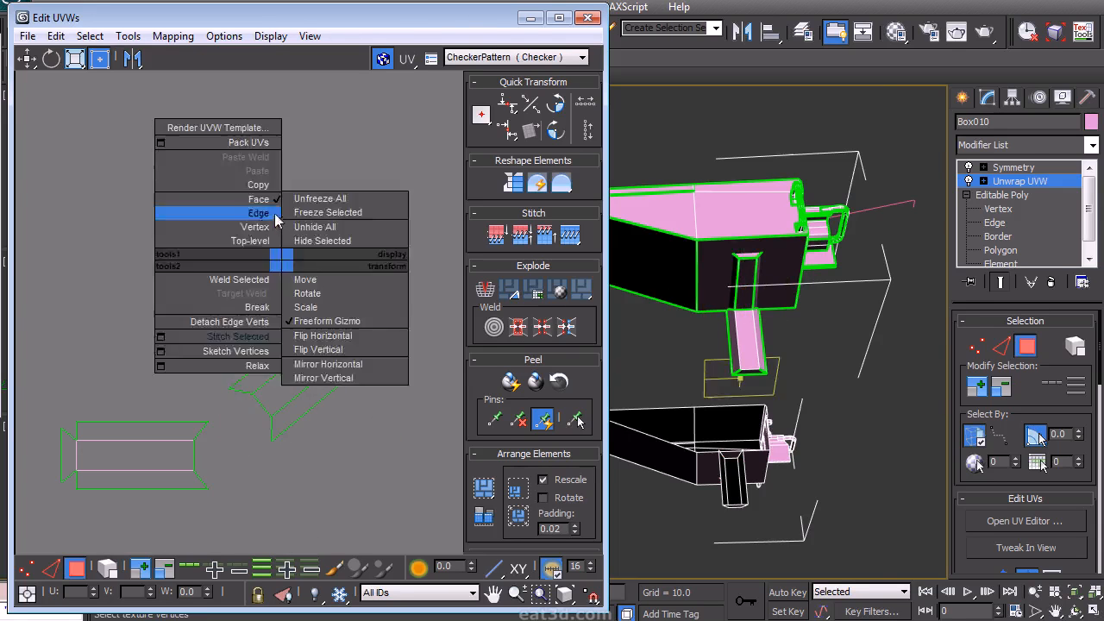
pyautogui.click(246, 227)
pyautogui.rightClick(326, 438)
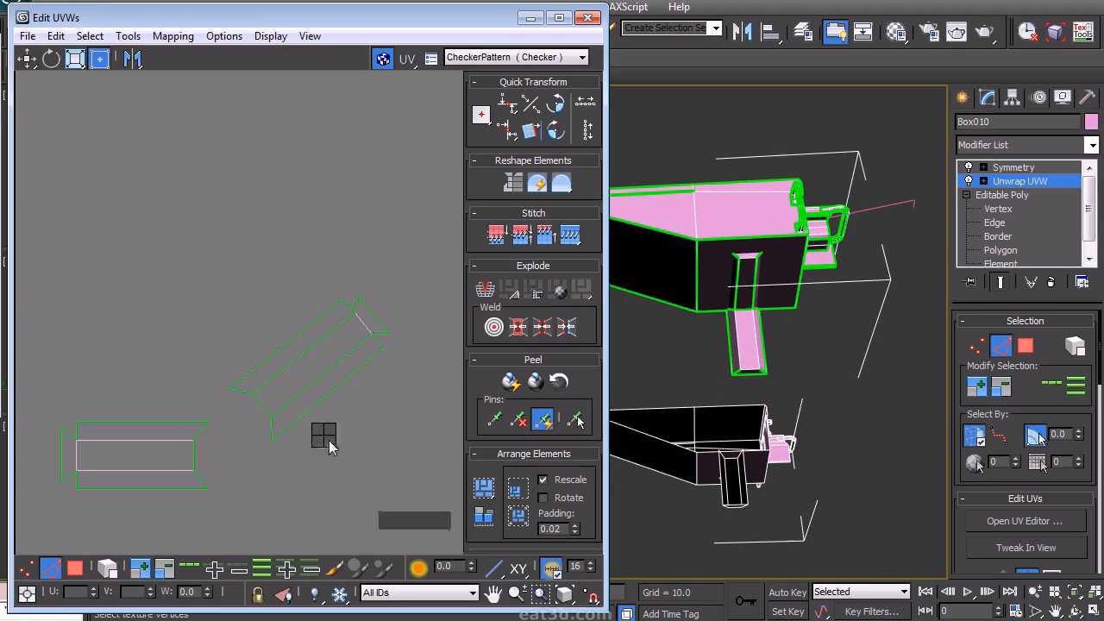
pyautogui.click(298, 399)
pyautogui.click(332, 386)
pyautogui.moveTo(340, 382); pyautogui.dragTo(371, 416)
pyautogui.moveTo(312, 339); pyautogui.dragTo(281, 292)
pyautogui.rightClick(363, 241)
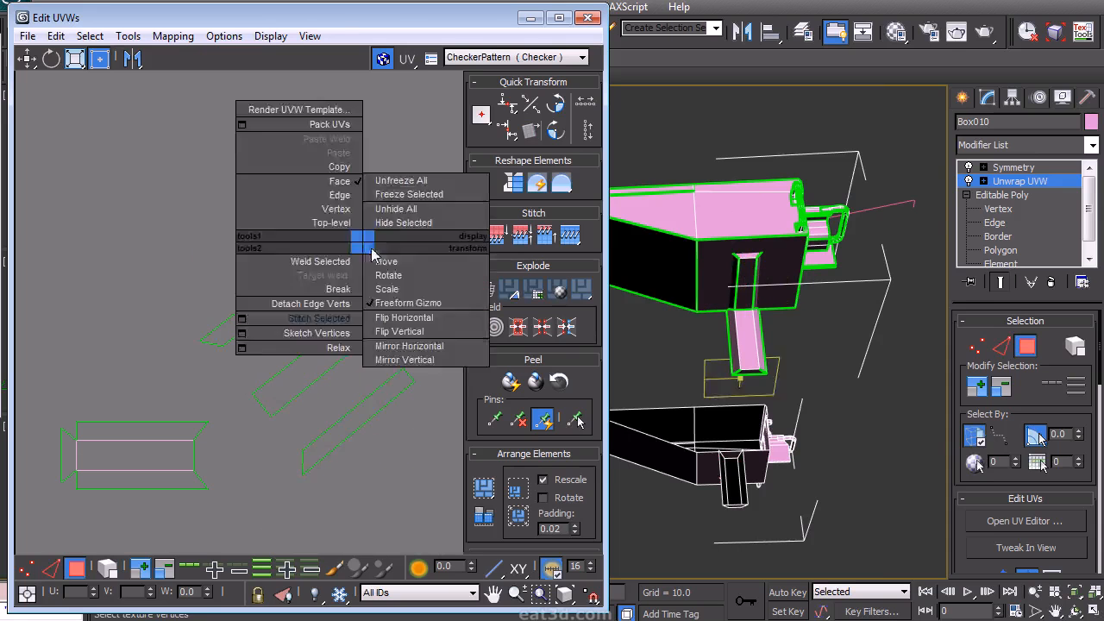
pyautogui.click(339, 197)
pyautogui.click(327, 372)
pyautogui.press('s')
pyautogui.click(316, 342)
pyautogui.press('s')
# - Flip the stitched post island horizontally and select the whole joined island
pyautogui.rightClick(391, 357)
pyautogui.click(369, 318)
pyautogui.press('a')
pyautogui.click(228, 360)
pyautogui.rightClick(259, 375)
pyautogui.click(234, 336)
pyautogui.moveTo(391, 255); pyautogui.dragTo(349, 441)
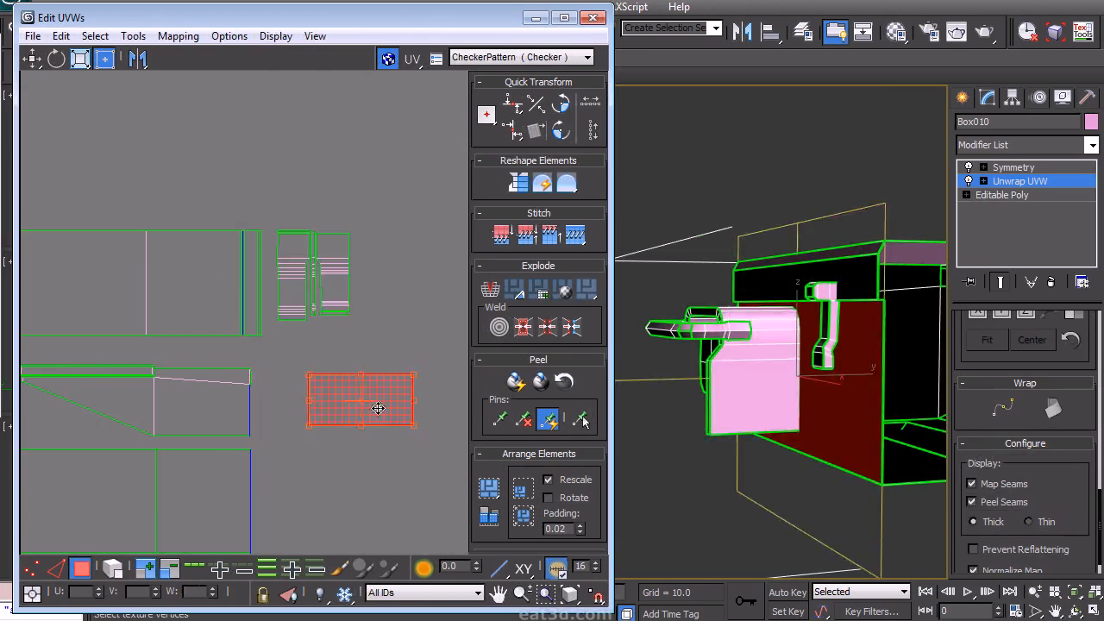
# - Move the joined post island into the layout beside the chassis islands
pyautogui.click(310, 294)
pyautogui.moveTo(310, 293); pyautogui.dragTo(433, 211)
pyautogui.moveTo(436, 323); pyautogui.dragTo(295, 450)
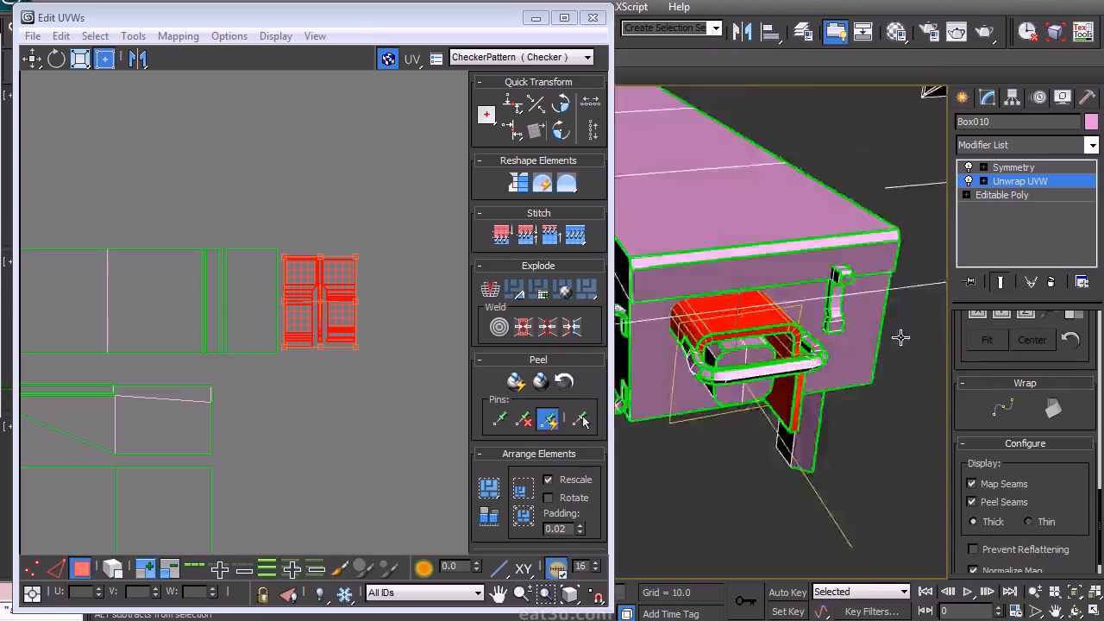
pyautogui.keyDown('alt'); pyautogui.moveTo(900, 338); pyautogui.dragTo(899, 282, button='middle'); pyautogui.keyUp('alt')
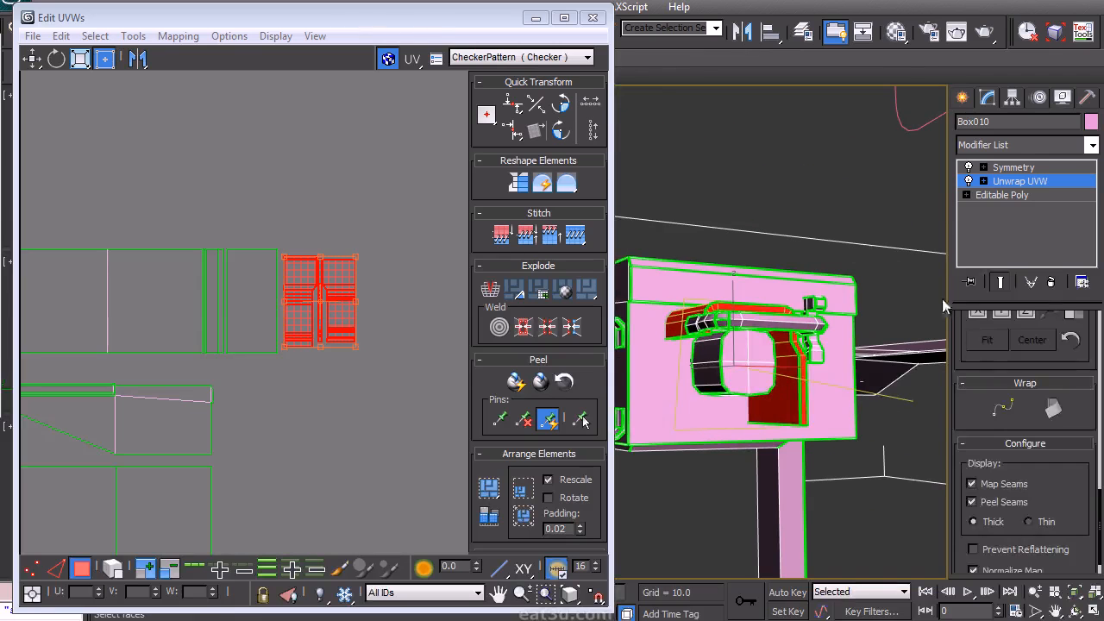
pyautogui.scroll(10, 957, 395)
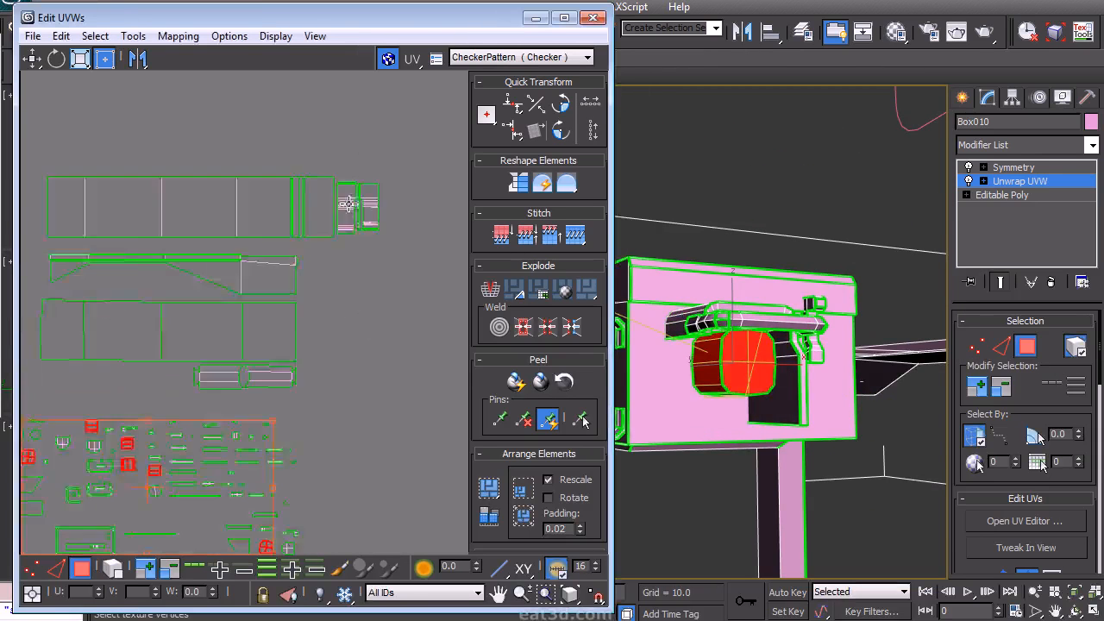
# - Select the cab's round handle polygons and apply Flatten Mapping to them
pyautogui.moveTo(112, 363); pyautogui.dragTo(345, 457)
pyautogui.click(178, 35)
pyautogui.click(196, 52)
pyautogui.click(227, 14)
pyautogui.moveTo(445, 82); pyautogui.dragTo(332, 294, button='middle')
pyautogui.scroll(5, 302, 336)
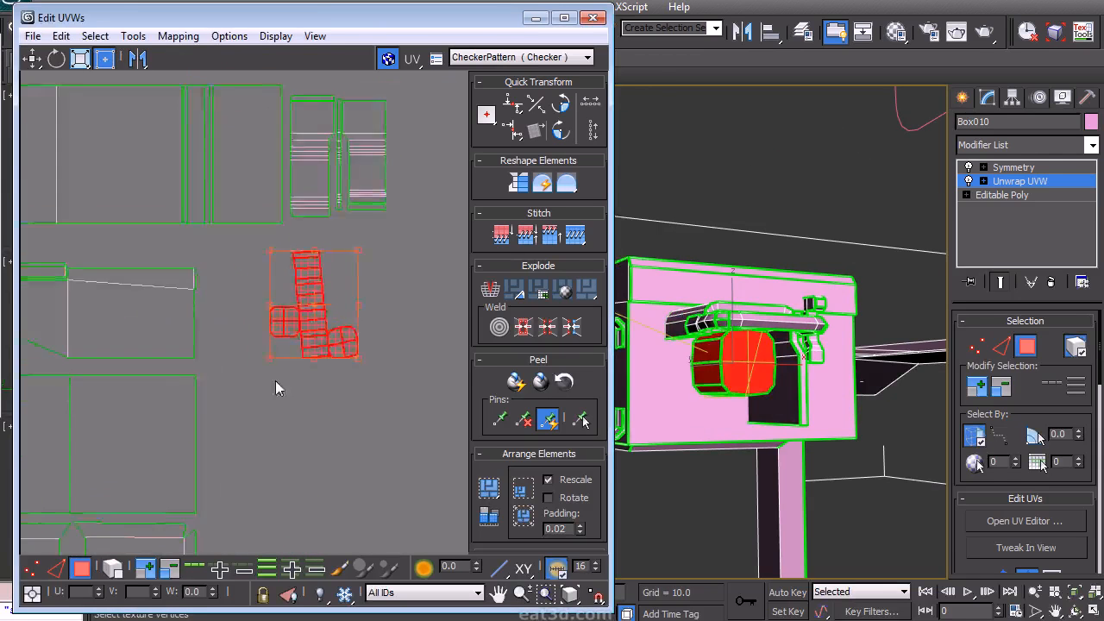
# - Straighten the handle's strip island using Align to Edge on one of its long edges
pyautogui.click(356, 349)
pyautogui.scroll(1, 356, 348)
pyautogui.rightClick(334, 305)
pyautogui.click(306, 272)
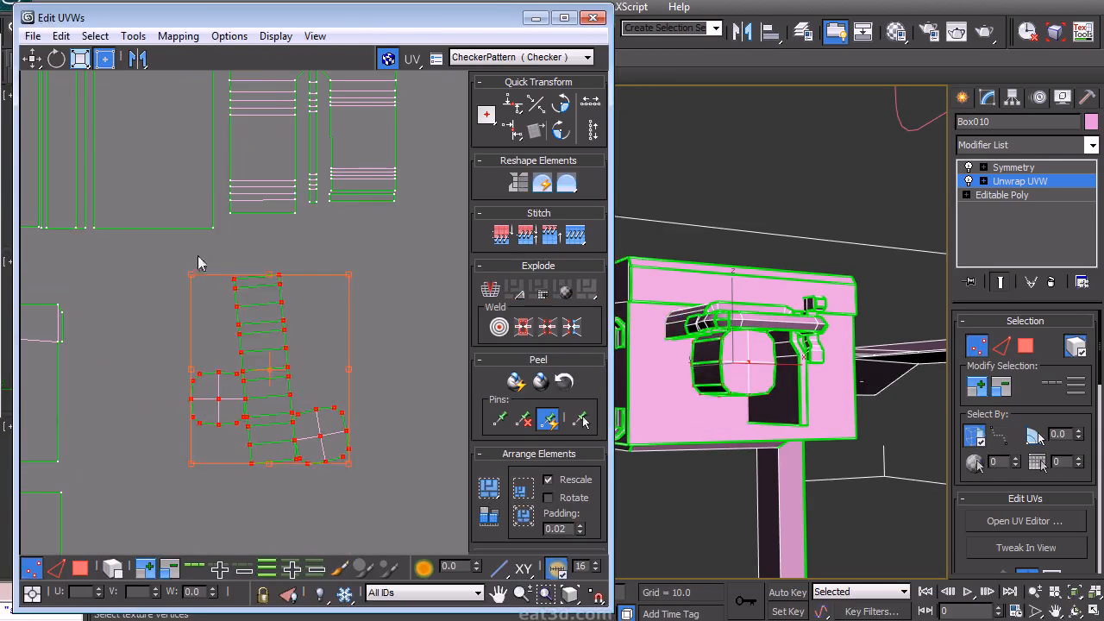
pyautogui.click(346, 244)
pyautogui.rightClick(346, 244)
pyautogui.click(327, 200)
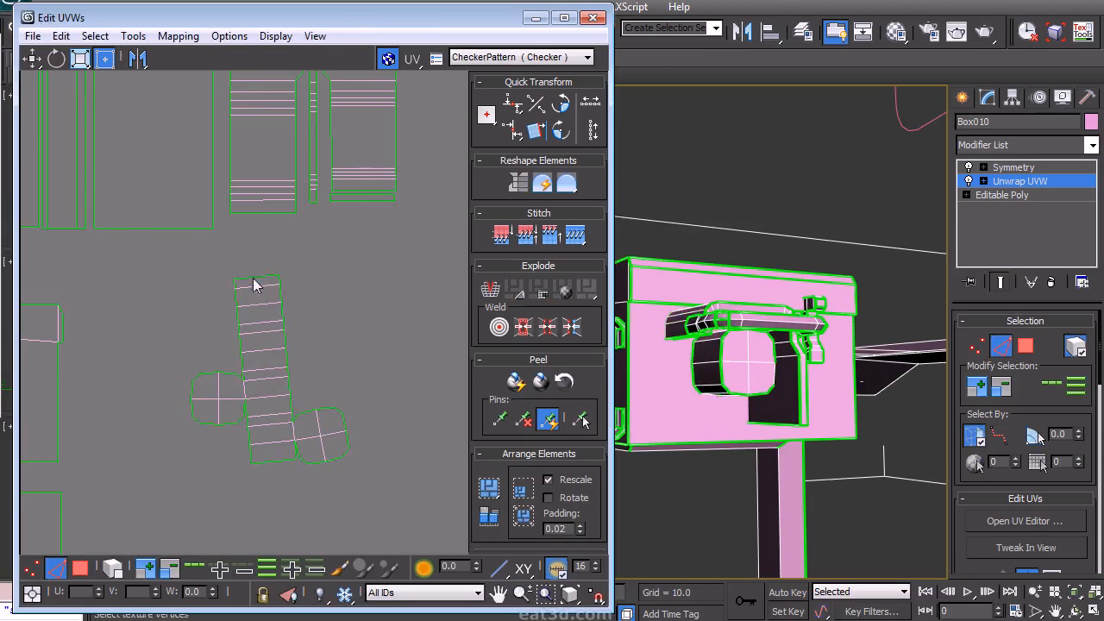
pyautogui.click(536, 130)
# - Move the handle's round cap islands next to the straightened strip and align them with Align to Edge
pyautogui.rightClick(342, 308)
pyautogui.click(324, 245)
pyautogui.moveTo(170, 422); pyautogui.dragTo(232, 361)
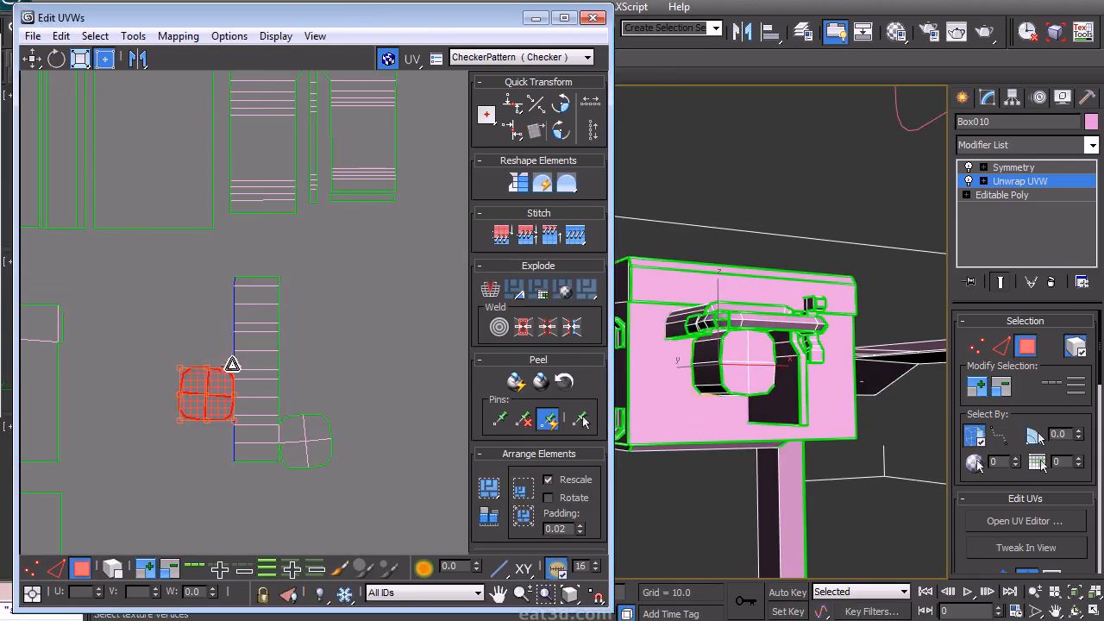
pyautogui.moveTo(219, 399); pyautogui.dragTo(194, 351)
pyautogui.moveTo(287, 398); pyautogui.dragTo(286, 390)
pyautogui.moveTo(303, 428); pyautogui.dragTo(311, 301)
pyautogui.click(372, 307)
pyautogui.rightClick(365, 301)
pyautogui.click(353, 256)
pyautogui.click(313, 301)
pyautogui.click(536, 130)
pyautogui.click(183, 335)
pyautogui.click(536, 130)
# - Select the handle islands and move them into the main layout beside the cab islands
pyautogui.rightClick(152, 375)
pyautogui.click(140, 317)
pyautogui.moveTo(122, 426); pyautogui.dragTo(213, 299)
pyautogui.moveTo(222, 484); pyautogui.dragTo(327, 308)
pyautogui.moveTo(327, 308); pyautogui.dragTo(301, 411, button='middle')
pyautogui.scroll(-2, 301, 409)
pyautogui.moveTo(299, 406); pyautogui.dragTo(428, 207)
pyautogui.moveTo(245, 510); pyautogui.dragTo(210, 404)
pyautogui.moveTo(211, 401); pyautogui.dragTo(187, 451, button='middle')
pyautogui.moveTo(181, 490); pyautogui.dragTo(415, 318)
pyautogui.moveTo(402, 315); pyautogui.dragTo(380, 362, button='middle')
pyautogui.scroll(2, 380, 363)
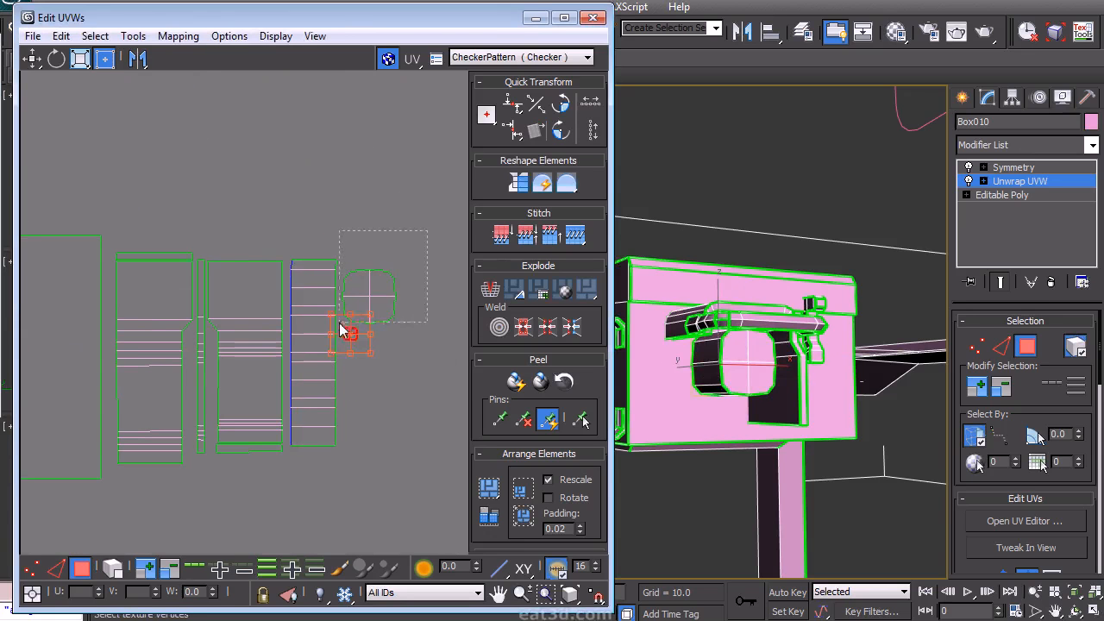
# - Reposition the narrow strip island within the handle island group
pyautogui.click(375, 295)
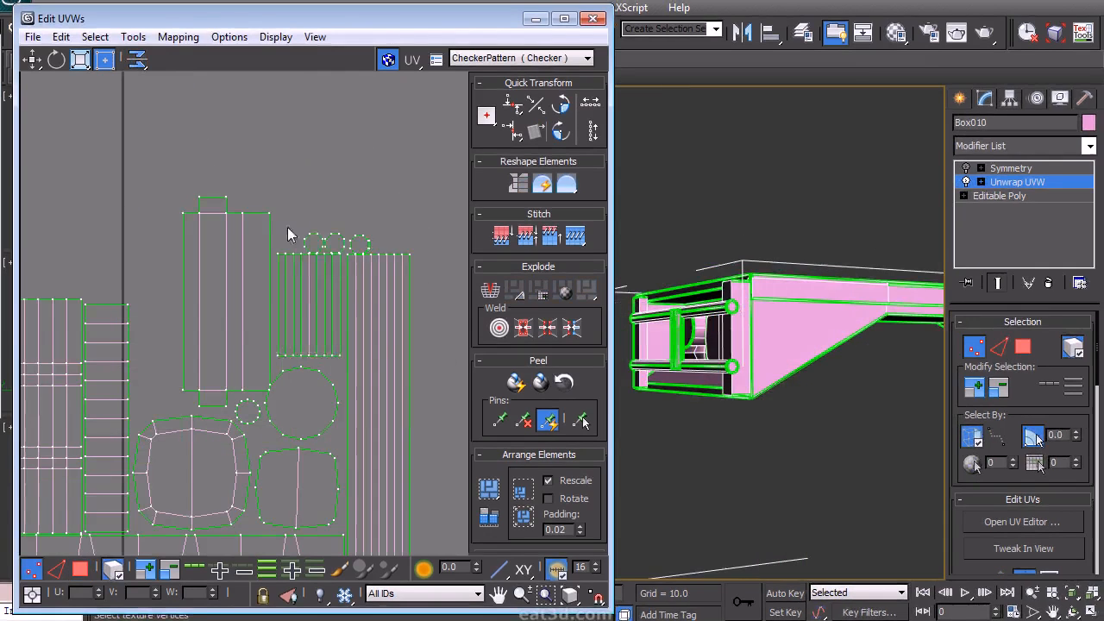
pyautogui.click(318, 279)
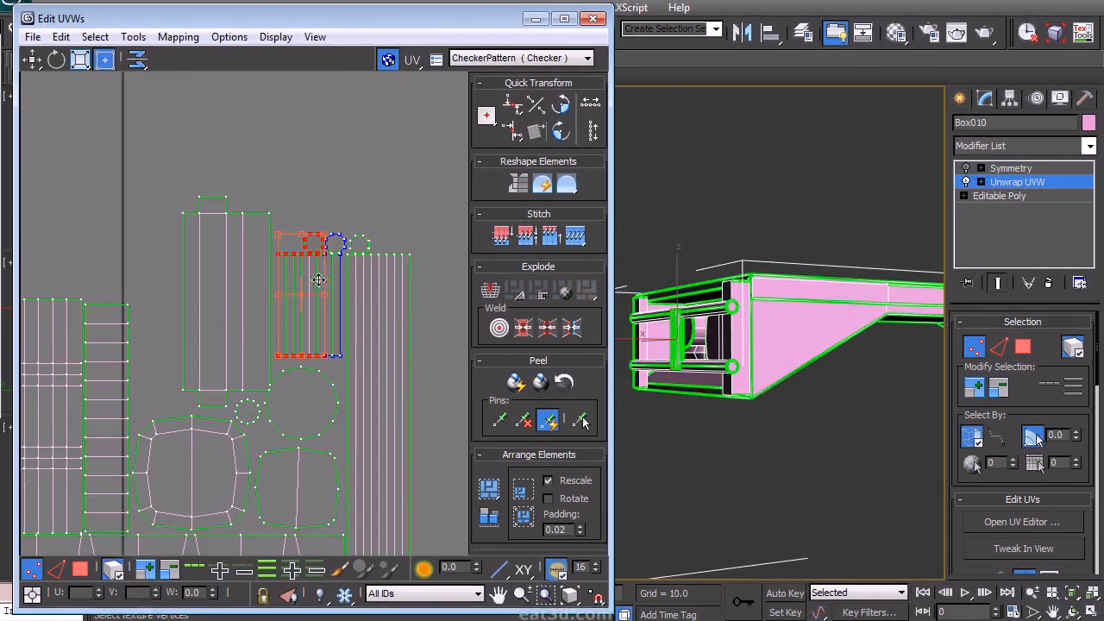
pyautogui.moveTo(327, 294); pyautogui.dragTo(348, 372)
pyautogui.click(406, 164)
pyautogui.moveTo(388, 248); pyautogui.dragTo(310, 241, button='middle')
pyautogui.scroll(-4, 392, 223)
pyautogui.scroll(-4, 298, 272)
pyautogui.moveTo(285, 303); pyautogui.dragTo(274, 322, button='middle')
# - Select the chassis rail's end polygon in the viewport and apply Flatten Mapping to it
pyautogui.keyDown('alt'); pyautogui.moveTo(752, 292); pyautogui.dragTo(725, 291, button='middle'); pyautogui.keyUp('alt')
pyautogui.rightClick(720, 286)
pyautogui.click(707, 232)
pyautogui.moveTo(0, 0); pyautogui.dragTo(0, 0)
pyautogui.click(707, 231)
pyautogui.keyDown('alt'); pyautogui.moveTo(716, 276); pyautogui.dragTo(854, 297, button='middle'); pyautogui.keyUp('alt')
pyautogui.click(837, 338)
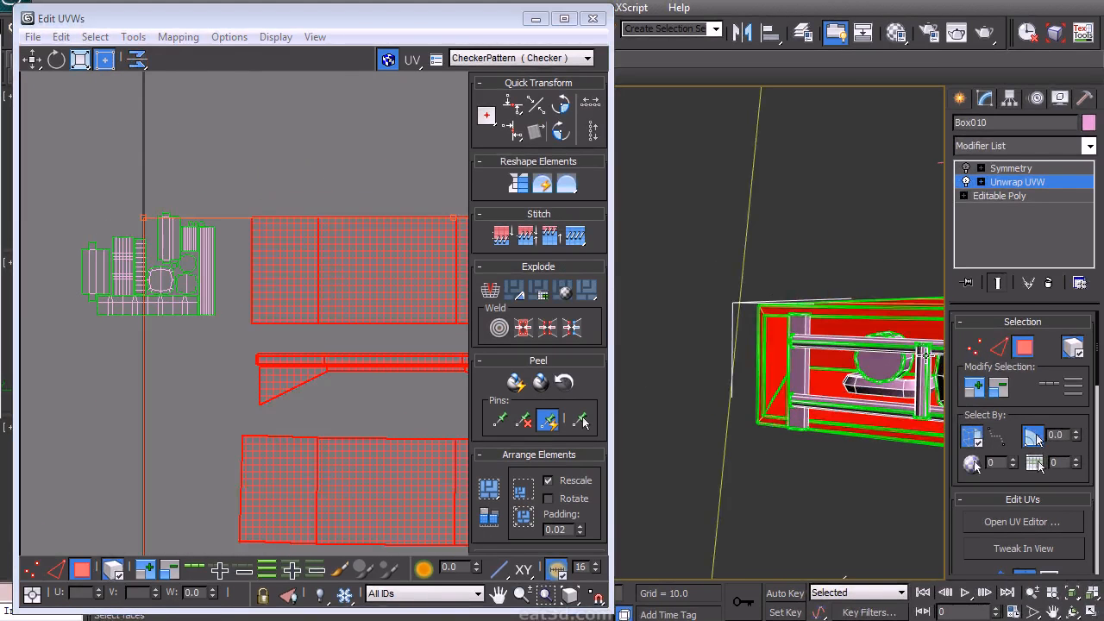
pyautogui.click(861, 327)
pyautogui.scroll(-3, 242, 227)
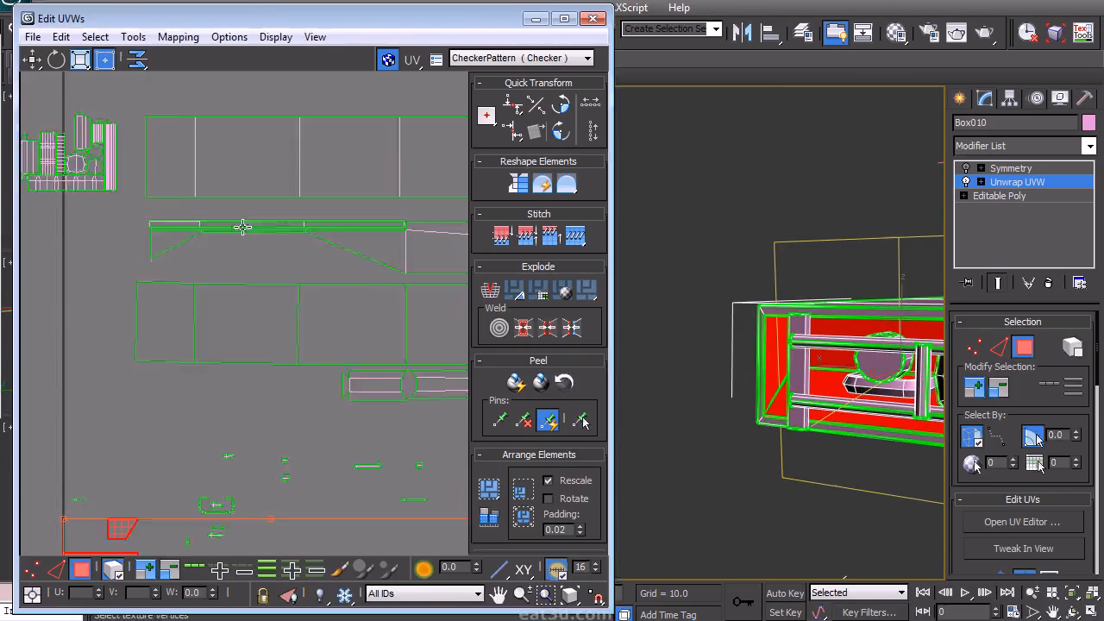
pyautogui.click(178, 37)
pyautogui.click(143, 104)
pyautogui.click(216, 36)
# - Move the new chassis end island into the layout beside the chassis side islands
pyautogui.scroll(-2, 213, 517)
pyautogui.moveTo(213, 522); pyautogui.dragTo(239, 372, button='middle')
pyautogui.moveTo(174, 457); pyautogui.dragTo(186, 116)
pyautogui.moveTo(185, 117); pyautogui.dragTo(238, 333, button='middle')
pyautogui.scroll(4, 274, 302)
pyautogui.moveTo(361, 375); pyautogui.dragTo(437, 316, button='middle')
pyautogui.scroll(2, 436, 316)
pyautogui.click(283, 378)
pyautogui.rightClick(280, 324)
pyautogui.click(260, 264)
pyautogui.moveTo(194, 270); pyautogui.dragTo(278, 341)
pyautogui.click(119, 563)
pyautogui.moveTo(272, 302); pyautogui.dragTo(207, 268)
pyautogui.moveTo(240, 307); pyautogui.dragTo(258, 295)
pyautogui.rightClick(289, 327)
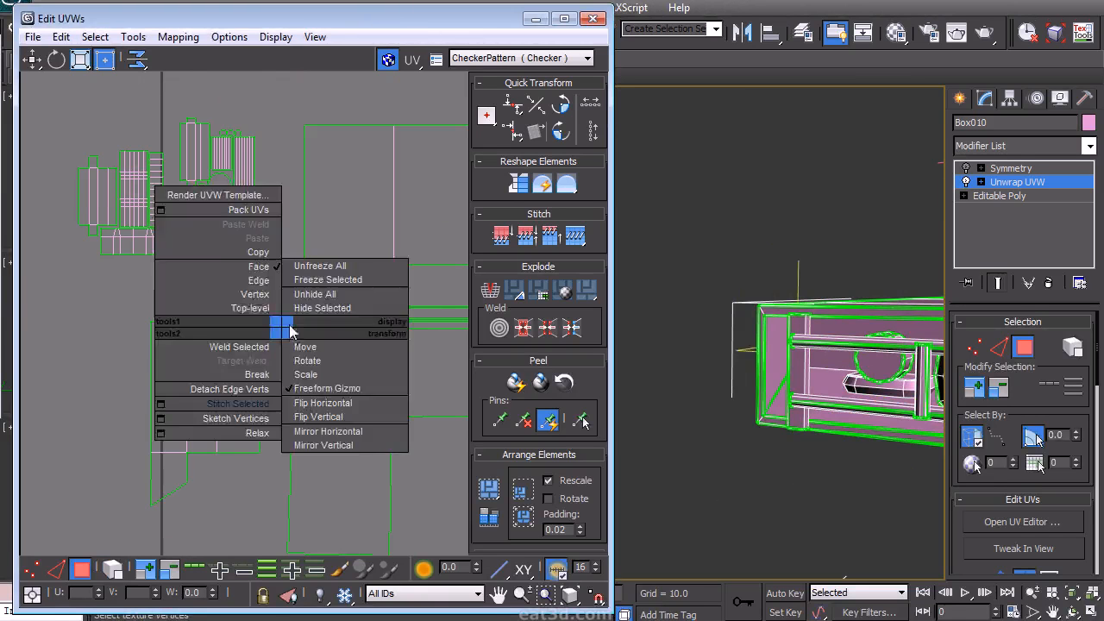
pyautogui.click(262, 281)
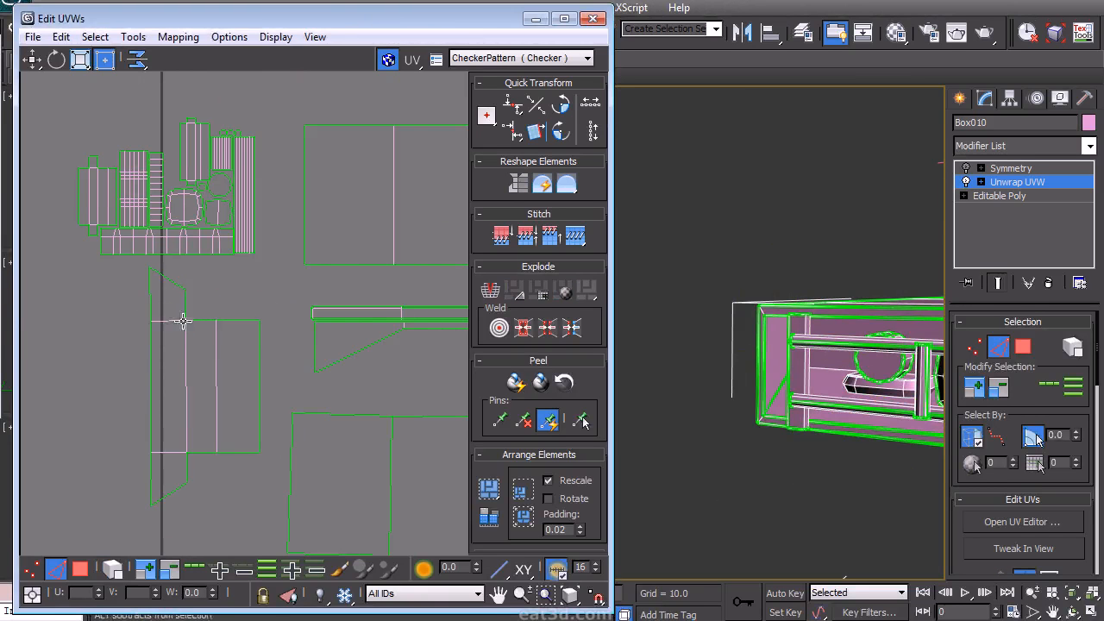
# - Select the chassis islands as faces, rotate them 90 degrees and move them into the layout
pyautogui.moveTo(233, 330); pyautogui.dragTo(265, 334, button='middle')
pyautogui.scroll(-2, 257, 332)
pyautogui.moveTo(177, 468); pyautogui.dragTo(250, 398)
pyautogui.rightClick(197, 401)
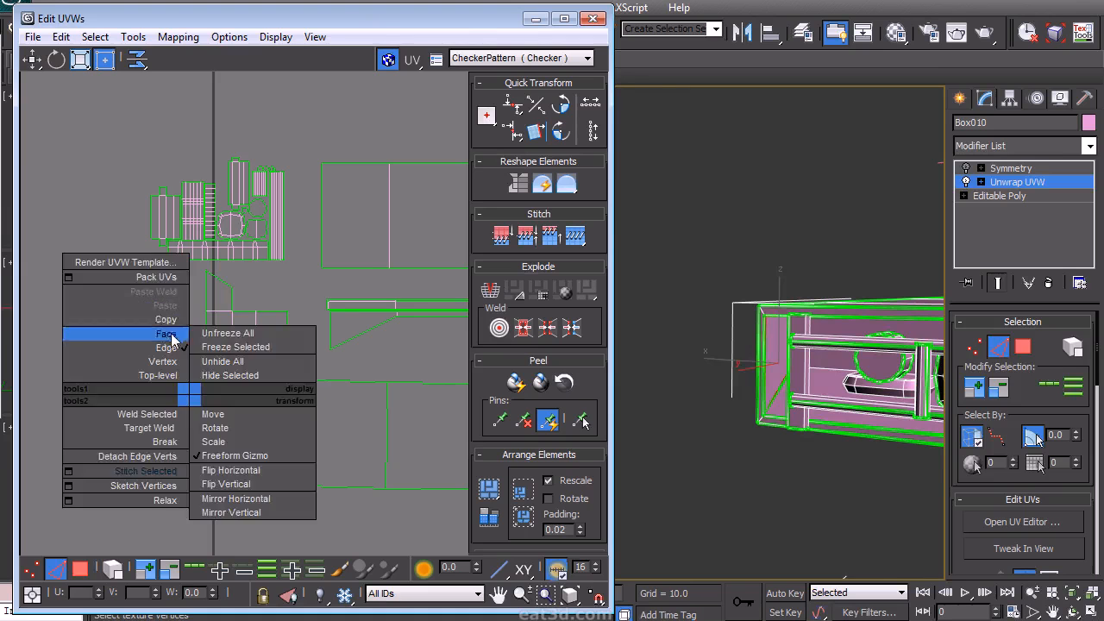
pyautogui.click(92, 326)
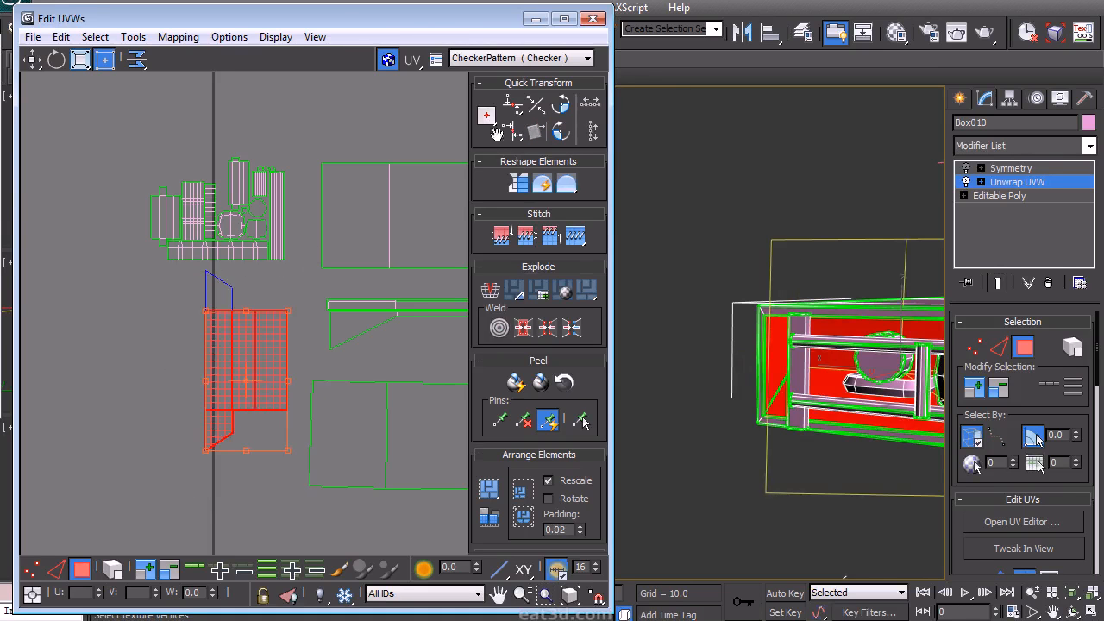
pyautogui.keyDown('ctrl'); pyautogui.click(219, 295); pyautogui.keyUp('ctrl')
pyautogui.click(561, 104)
pyautogui.moveTo(259, 333); pyautogui.dragTo(222, 299)
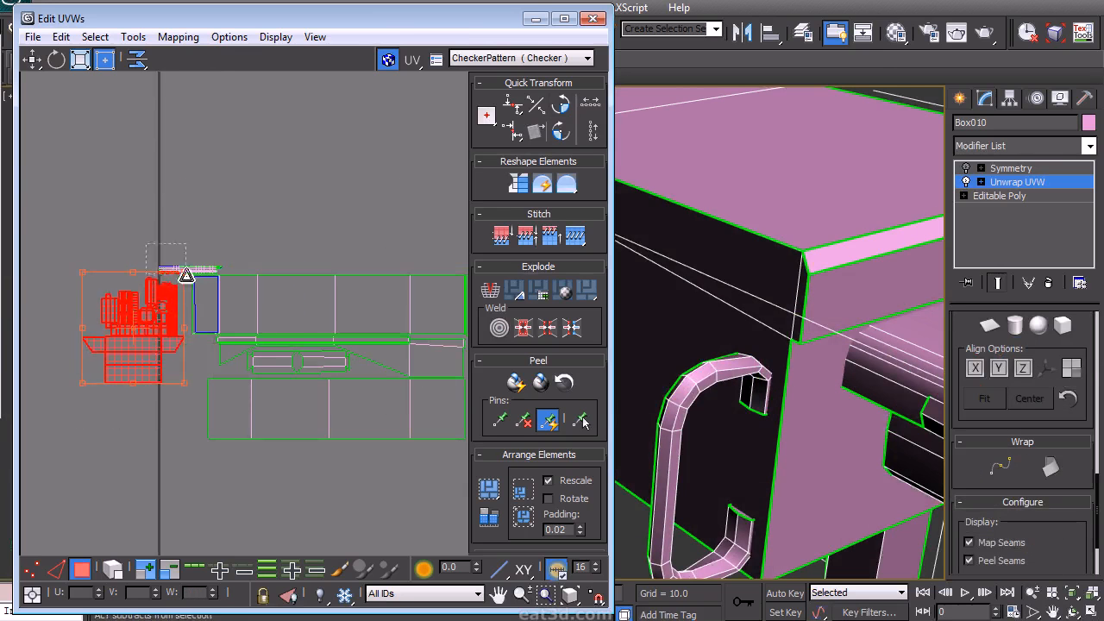
# - Select the cab and chassis island group and move it into position beside the other islands
pyautogui.keyDown('alt'); pyautogui.moveTo(186, 274); pyautogui.dragTo(187, 276); pyautogui.keyUp('alt')
pyautogui.moveTo(215, 320); pyautogui.dragTo(158, 274, button='middle')
pyautogui.scroll(-1, 151, 283)
pyautogui.moveTo(102, 293); pyautogui.dragTo(400, 337)
pyautogui.scroll(3, 390, 339)
pyautogui.moveTo(382, 340); pyautogui.dragTo(359, 382, button='middle')
pyautogui.moveTo(358, 383); pyautogui.dragTo(309, 389)
pyautogui.moveTo(376, 349); pyautogui.dragTo(385, 355)
# - Select the lower panel islands, rotate them and move them up alongside the chassis islands
pyautogui.click(398, 518)
pyautogui.click(113, 571)
pyautogui.click(353, 468)
pyautogui.moveTo(347, 425); pyautogui.dragTo(398, 541)
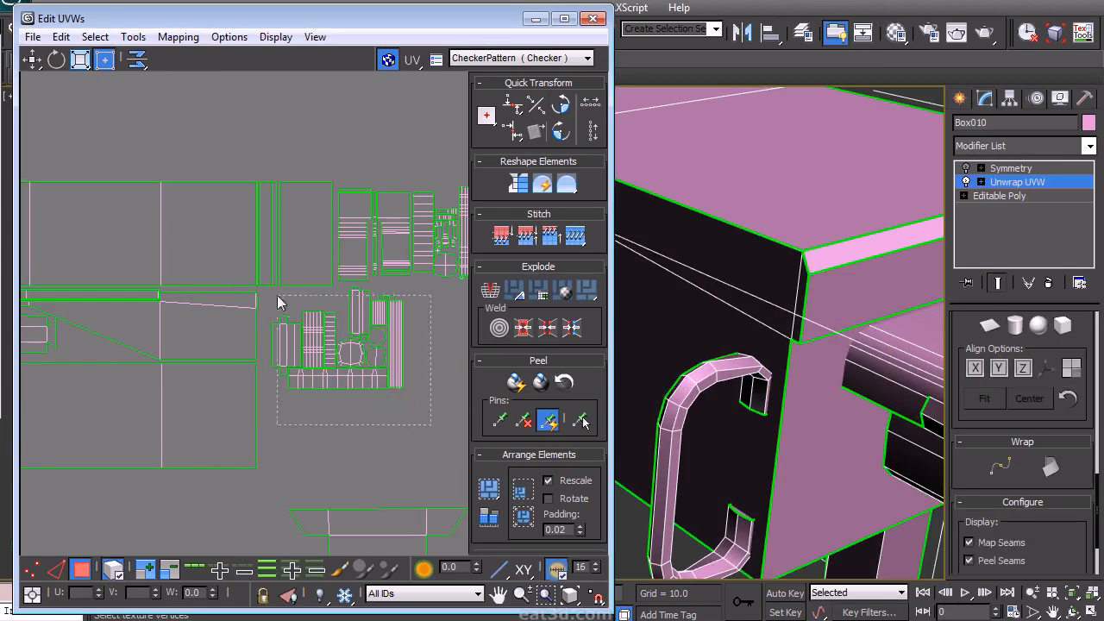
pyautogui.moveTo(271, 287); pyautogui.dragTo(272, 286)
pyautogui.doubleClick(560, 132)
pyautogui.moveTo(384, 326); pyautogui.dragTo(377, 329)
pyautogui.moveTo(377, 330); pyautogui.dragTo(311, 251, button='middle')
pyautogui.moveTo(210, 415); pyautogui.dragTo(210, 415)
pyautogui.doubleClick(560, 133)
pyautogui.moveTo(335, 469); pyautogui.dragTo(336, 334)
pyautogui.scroll(-5, 336, 334)
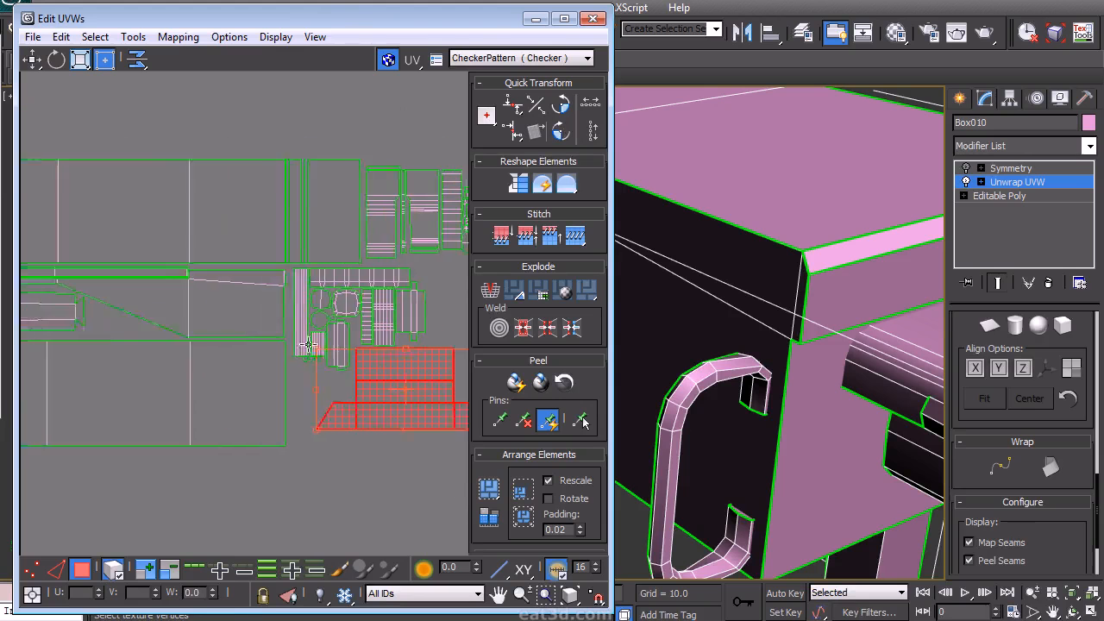
# - Select the handle islands and move them to the end of the chassis strip
pyautogui.moveTo(98, 248); pyautogui.dragTo(173, 283)
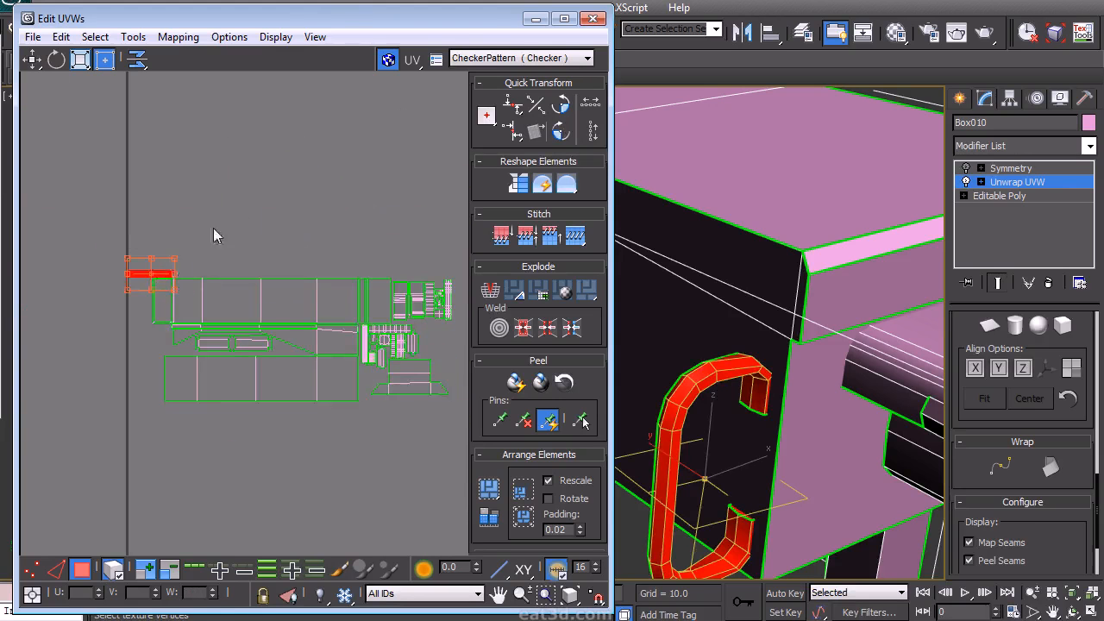
pyautogui.scroll(3, 216, 235)
pyautogui.moveTo(187, 291); pyautogui.dragTo(162, 248, button='middle')
pyautogui.scroll(-1, 162, 248)
pyautogui.moveTo(120, 247); pyautogui.dragTo(390, 361)
pyautogui.moveTo(343, 382); pyautogui.dragTo(297, 352, button='middle')
pyautogui.moveTo(339, 328); pyautogui.dragTo(91, 267)
pyautogui.moveTo(243, 331); pyautogui.dragTo(197, 343, button='middle')
pyautogui.scroll(-2, 159, 325)
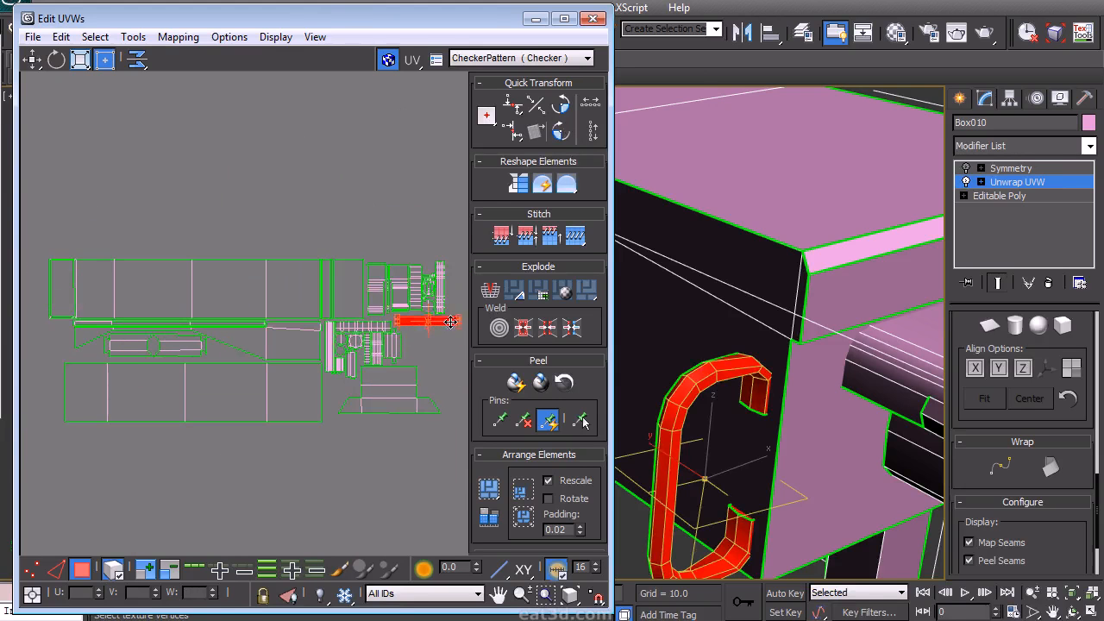
# - Select the small detail islands and move them into the layout, undoing one misplaced move
pyautogui.click(439, 383)
pyautogui.moveTo(317, 311)
pyautogui.mouseDown(button='middle')
pyautogui.moveTo(216, 330)
pyautogui.moveTo(308, 300)
pyautogui.mouseUp(button='middle')
pyautogui.scroll(2, 311, 303)
pyautogui.scroll(-2, 317, 313)
pyautogui.moveTo(216, 314); pyautogui.dragTo(304, 316, button='middle')
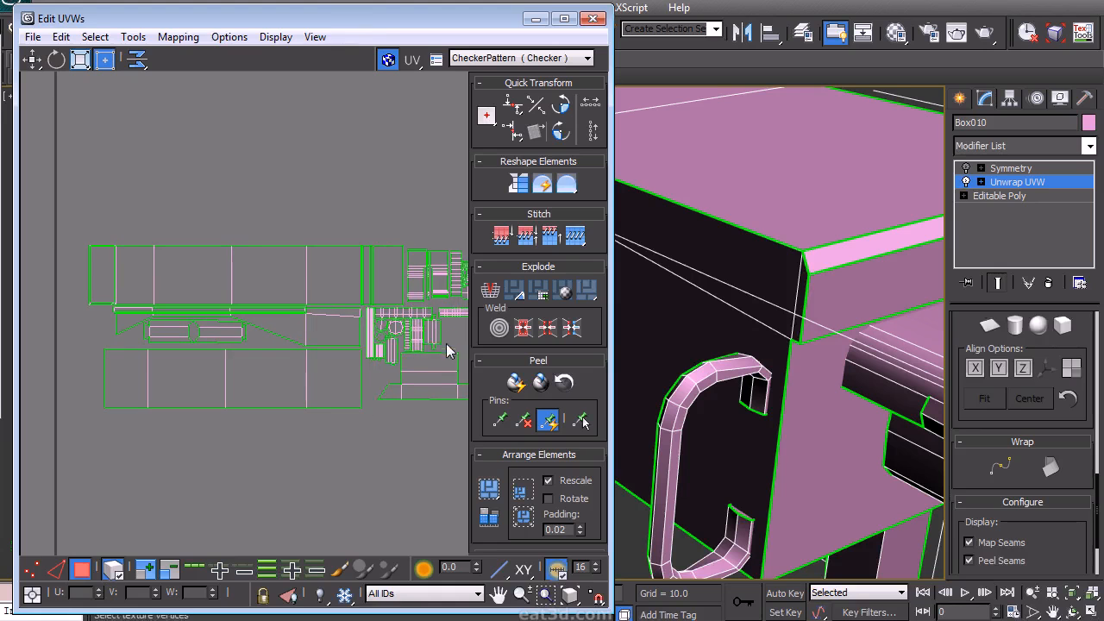
pyautogui.click(371, 335)
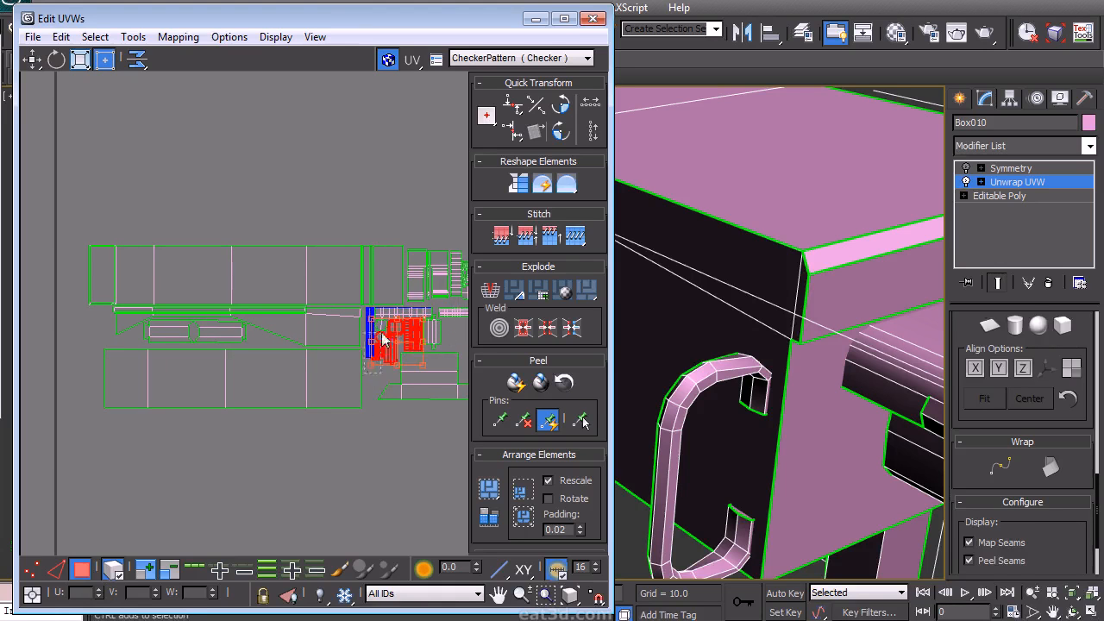
pyautogui.moveTo(422, 341); pyautogui.dragTo(217, 228)
pyautogui.hotkey('ctrl', 'z')
pyautogui.keyDown('ctrl'); pyautogui.moveTo(384, 306); pyautogui.dragTo(384, 307); pyautogui.keyUp('ctrl')
pyautogui.moveTo(395, 327); pyautogui.dragTo(94, 190)
# - Move the small detail island into the cab panel area and rotate it 90 degrees
pyautogui.scroll(2, 335, 220)
pyautogui.moveTo(152, 192); pyautogui.dragTo(375, 163, button='middle')
pyautogui.scroll(1, 328, 180)
pyautogui.click(315, 178)
pyautogui.scroll(2, 287, 248)
pyautogui.moveTo(285, 248); pyautogui.dragTo(280, 187, button='middle')
pyautogui.moveTo(279, 188); pyautogui.dragTo(225, 391)
pyautogui.moveTo(243, 169); pyautogui.dragTo(254, 374)
pyautogui.moveTo(158, 178); pyautogui.dragTo(238, 441)
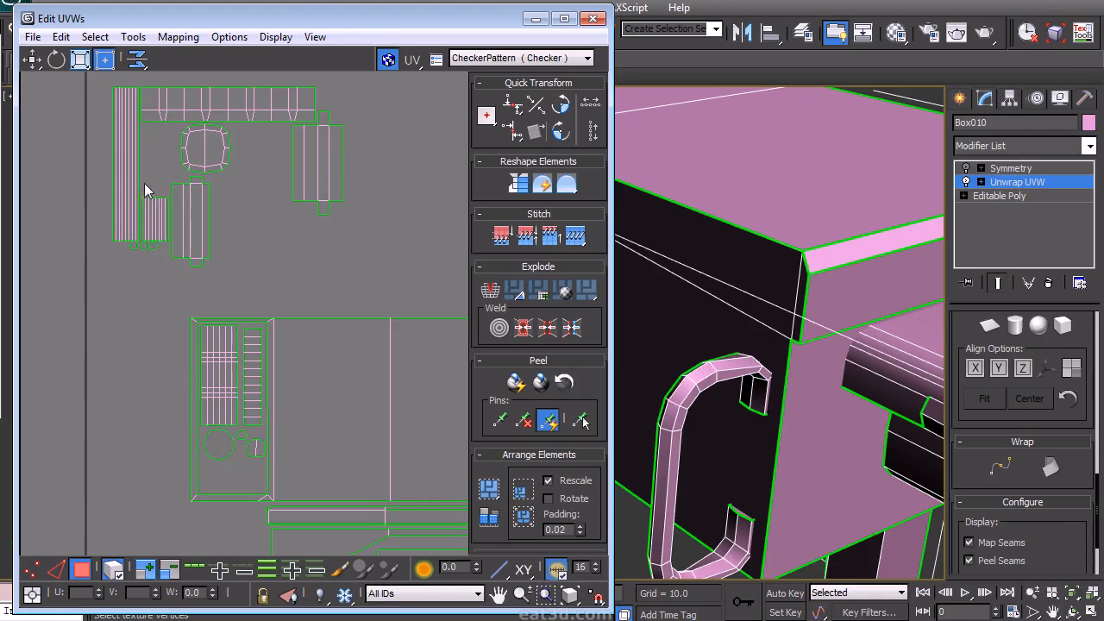
pyautogui.moveTo(151, 240); pyautogui.dragTo(169, 190)
pyautogui.moveTo(156, 220); pyautogui.dragTo(233, 449)
pyautogui.click(560, 130)
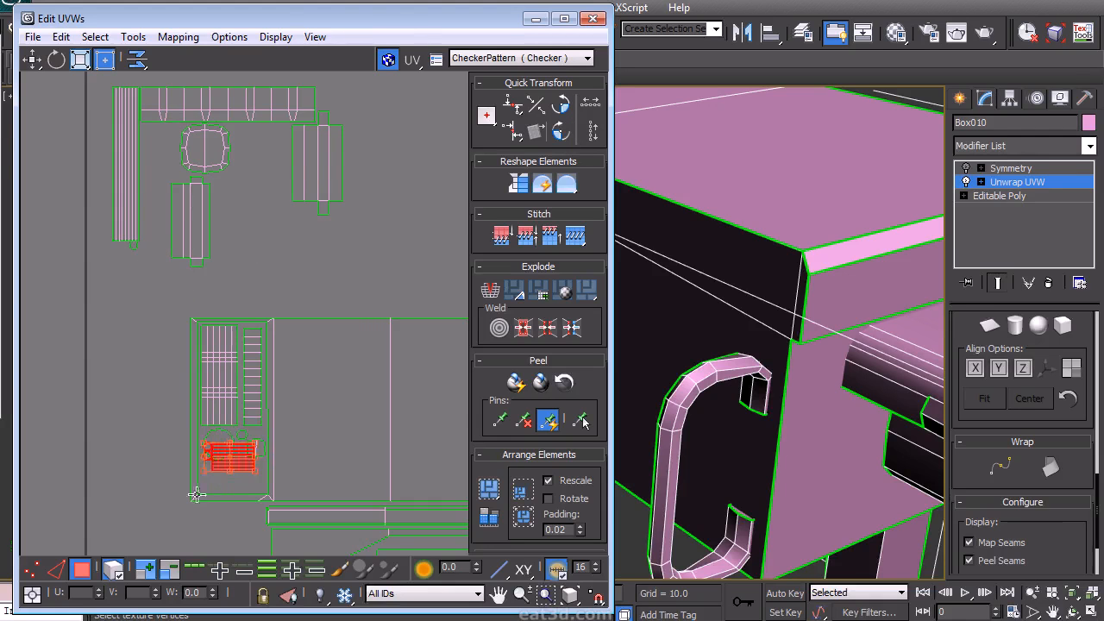
# - Rearrange the small islands in the handle group, rotating one and placing it beside the octagon island
pyautogui.click(112, 298)
pyautogui.scroll(-2, 108, 294)
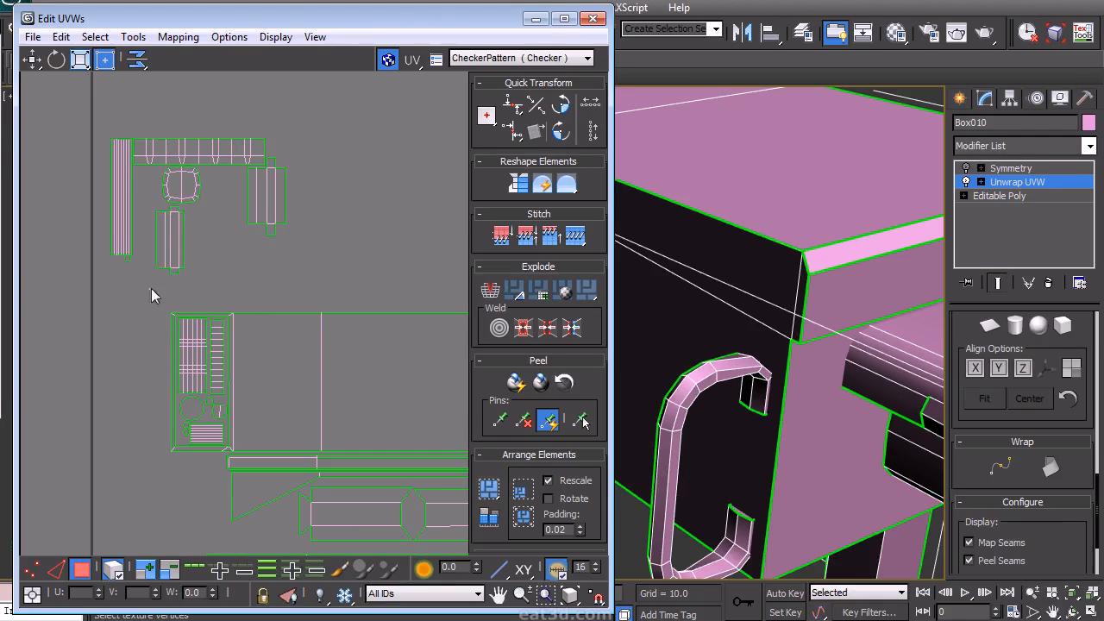
pyautogui.moveTo(164, 170); pyautogui.dragTo(163, 168)
pyautogui.moveTo(187, 186); pyautogui.dragTo(160, 187)
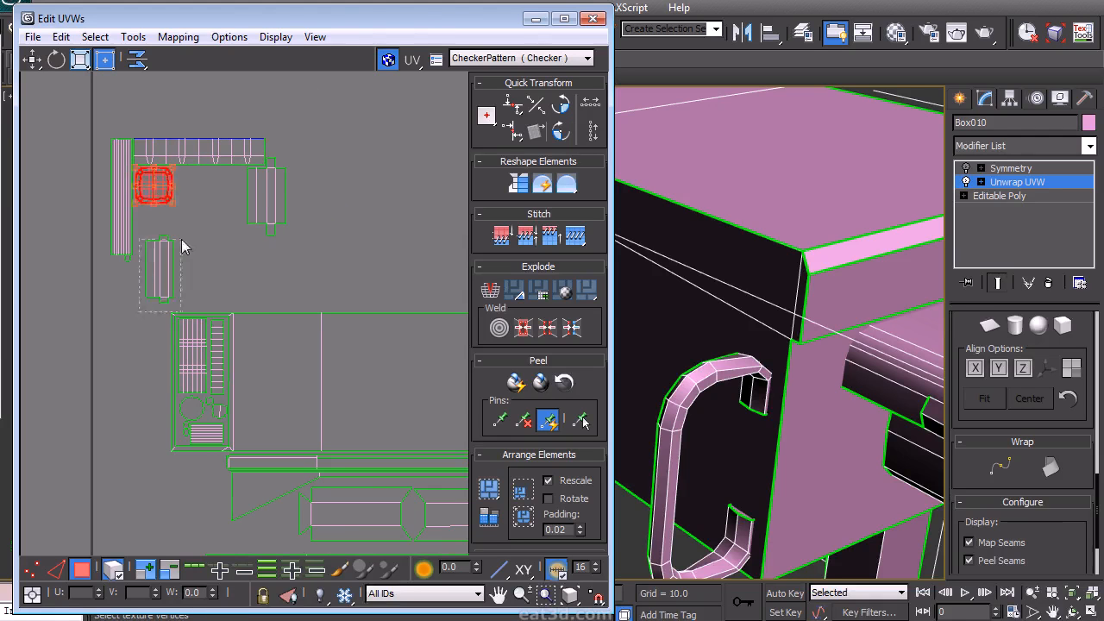
pyautogui.moveTo(166, 274); pyautogui.dragTo(175, 262)
pyautogui.moveTo(226, 250); pyautogui.dragTo(237, 197)
pyautogui.hotkey('ctrl', 'shift', 'r')
pyautogui.hotkey('ctrl', 'shift', 'r')
pyautogui.moveTo(142, 237); pyautogui.dragTo(173, 228)
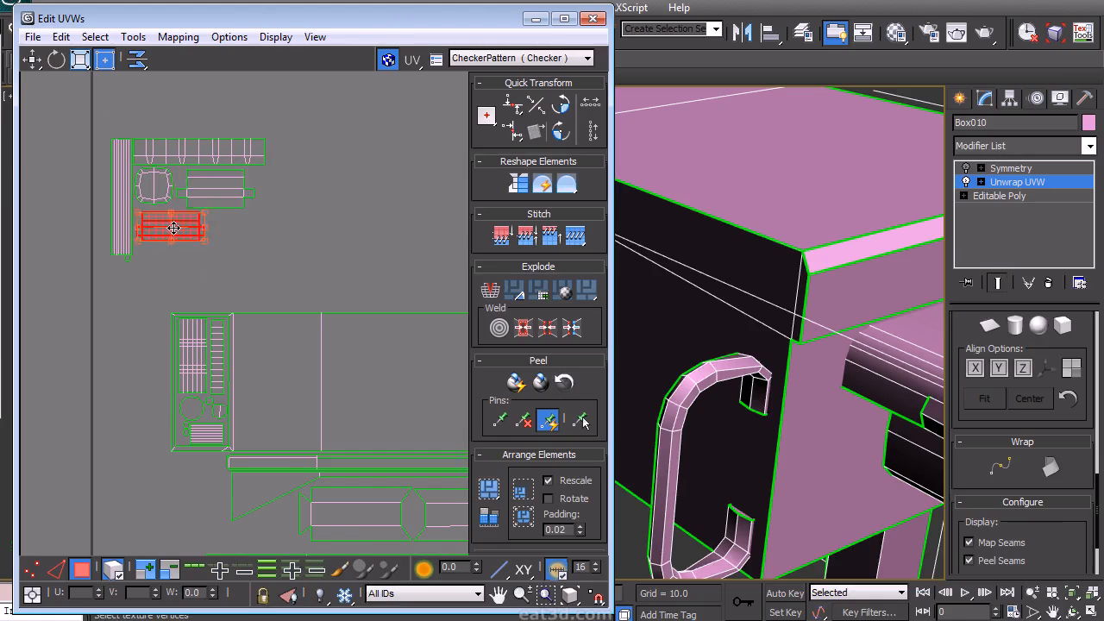
pyautogui.click(234, 190)
pyautogui.click(196, 226)
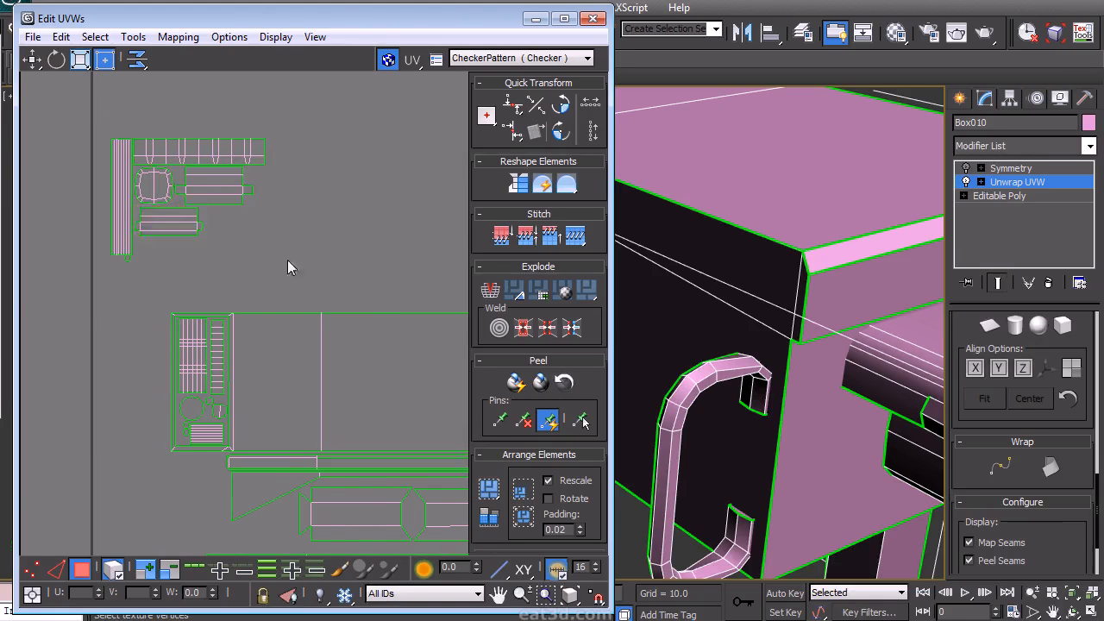
# - Move the long strip island up beside the upper cab islands
pyautogui.scroll(-5, 192, 187)
pyautogui.moveTo(144, 158); pyautogui.dragTo(145, 158)
pyautogui.moveTo(117, 199); pyautogui.dragTo(321, 320)
pyautogui.scroll(6, 342, 269)
pyautogui.click(401, 337)
pyautogui.moveTo(396, 340); pyautogui.dragTo(301, 347, button='middle')
pyautogui.moveTo(407, 326); pyautogui.dragTo(388, 316)
pyautogui.moveTo(362, 297); pyautogui.dragTo(392, 212, button='middle')
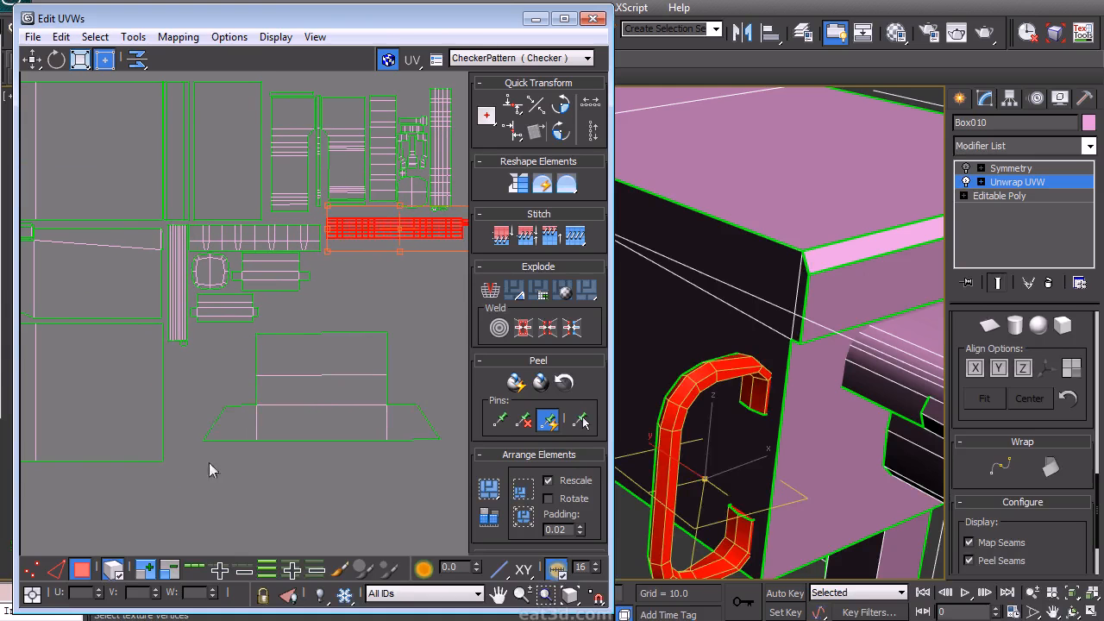
# - Select the triangular corner faces of the bottom panel island and break them off
pyautogui.moveTo(351, 469); pyautogui.dragTo(349, 467)
pyautogui.click(258, 421)
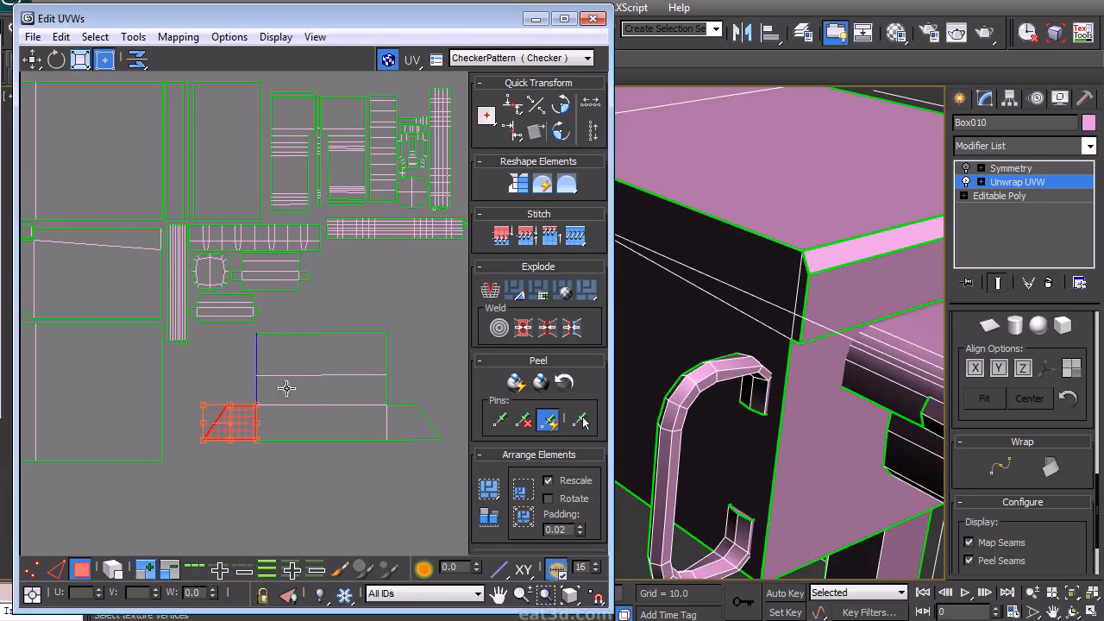
pyautogui.keyDown('ctrl'); pyautogui.moveTo(381, 383); pyautogui.dragTo(390, 393); pyautogui.keyUp('ctrl')
pyautogui.hotkey('ctrl', 'b')
pyautogui.click(377, 493)
pyautogui.rightClick(354, 482)
pyautogui.click(327, 431)
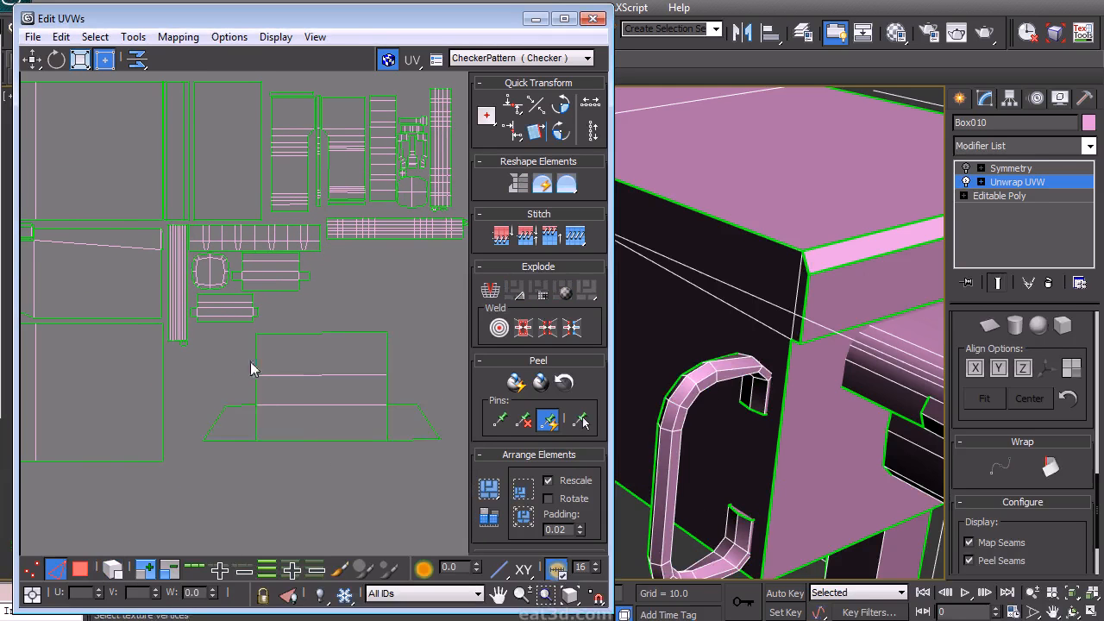
# - Weld the bottom panel island's seam edges back together
pyautogui.hotkey('ctrl', 'w')
pyautogui.click(407, 375)
pyautogui.rightClick(273, 436)
pyautogui.click(233, 393)
pyautogui.moveTo(374, 370); pyautogui.dragTo(320, 363)
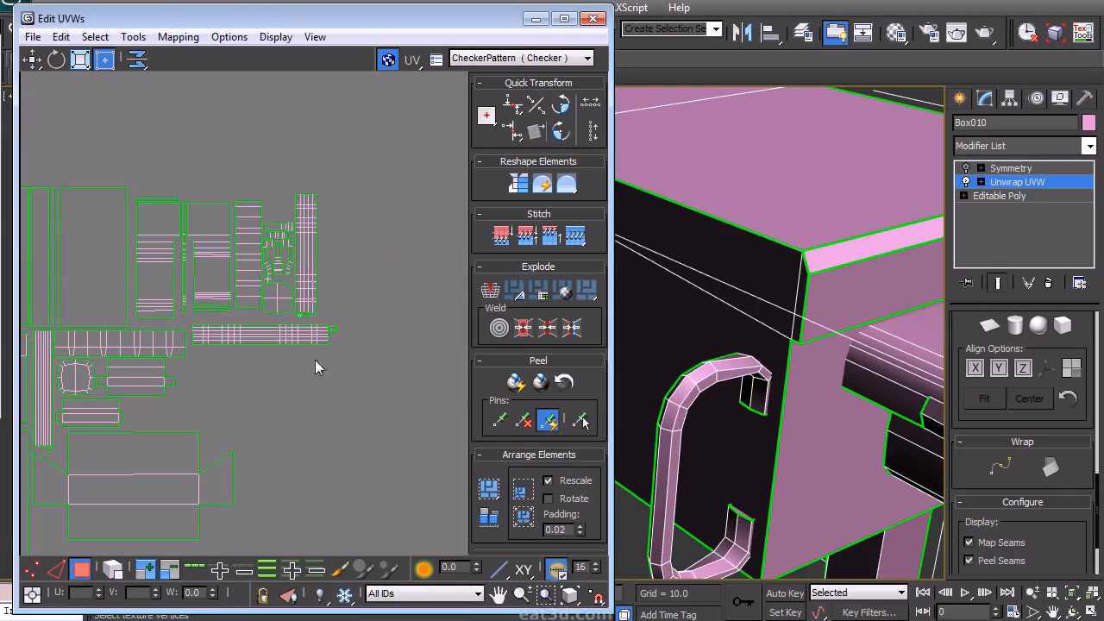
# - Move the long strip island down below the bottom panel island
pyautogui.click(239, 328)
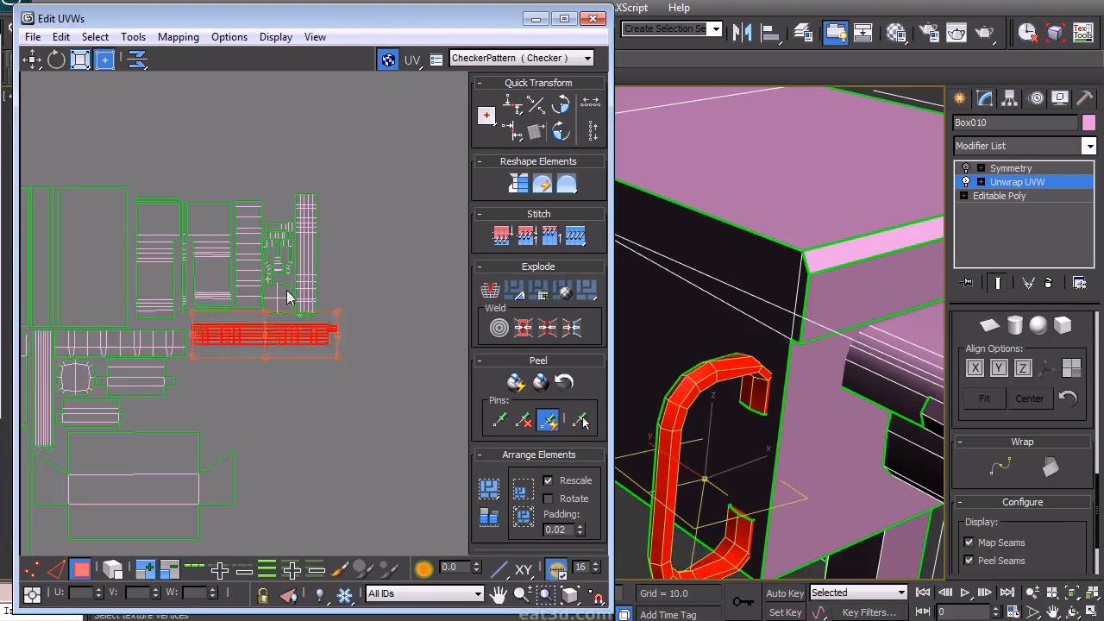
pyautogui.moveTo(268, 333); pyautogui.dragTo(345, 240, button='middle')
pyautogui.moveTo(345, 239); pyautogui.dragTo(184, 457)
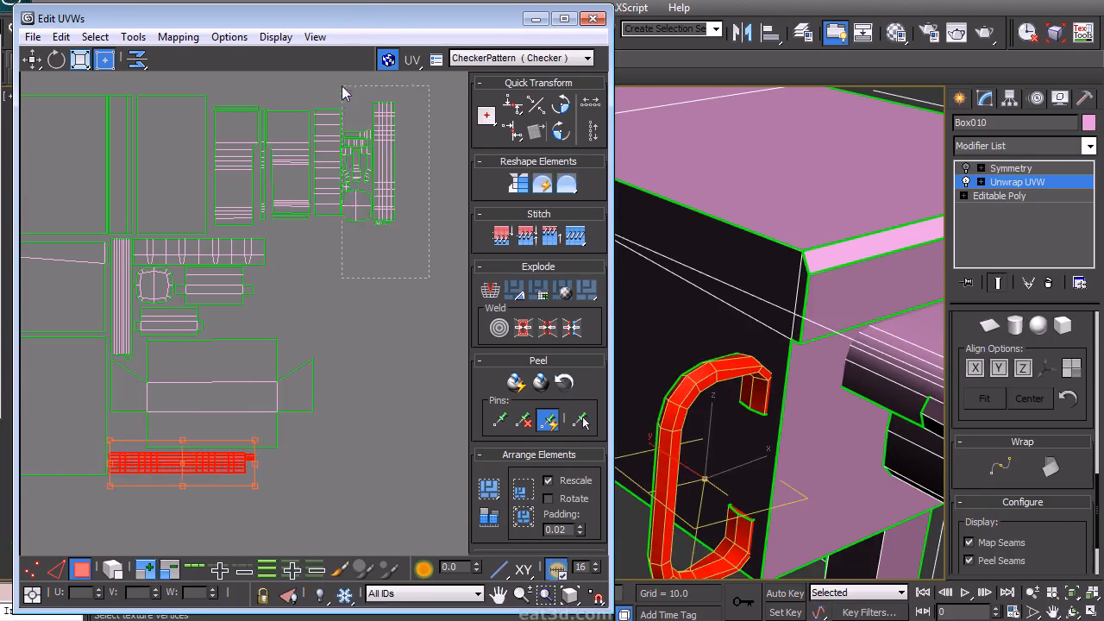
# - Select the upper-right island group and rearrange it beside the strip islands
pyautogui.moveTo(343, 87); pyautogui.dragTo(343, 87)
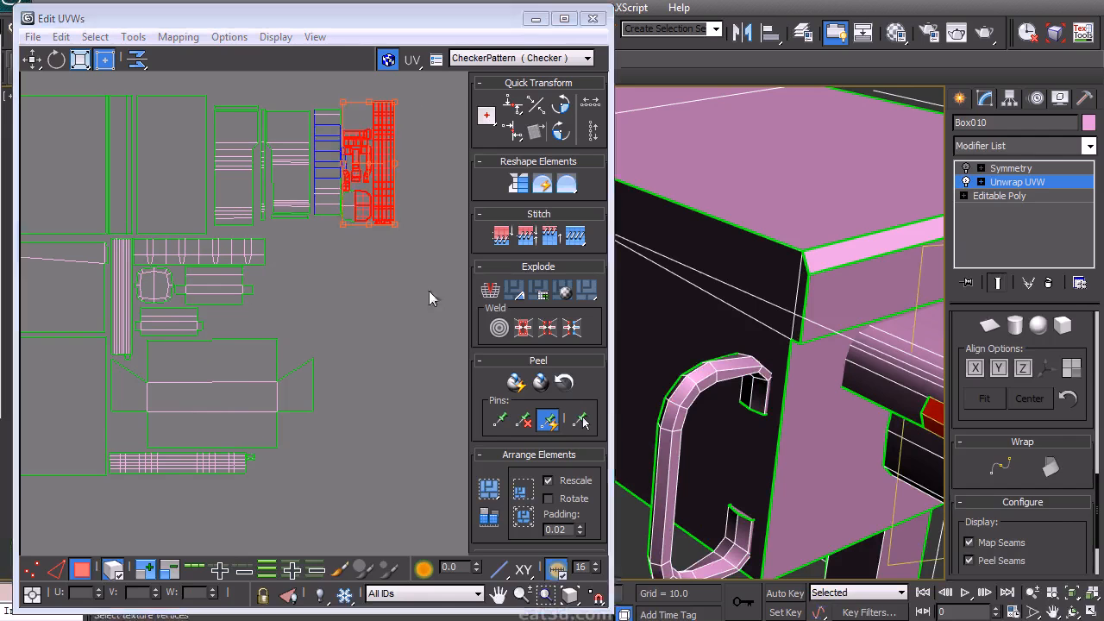
pyautogui.moveTo(377, 169); pyautogui.dragTo(309, 260)
pyautogui.click(357, 312)
pyautogui.moveTo(350, 342); pyautogui.dragTo(306, 317)
pyautogui.moveTo(314, 274); pyautogui.dragTo(314, 288)
pyautogui.click(376, 331)
pyautogui.moveTo(252, 279); pyautogui.dragTo(268, 331, button='middle')
# - Select all of the cab's UV islands
pyautogui.scroll(-2, 323, 304)
pyautogui.scroll(-2, 350, 293)
pyautogui.scroll(-3, 339, 302)
pyautogui.scroll(-2, 269, 331)
pyautogui.scroll(2, 270, 344)
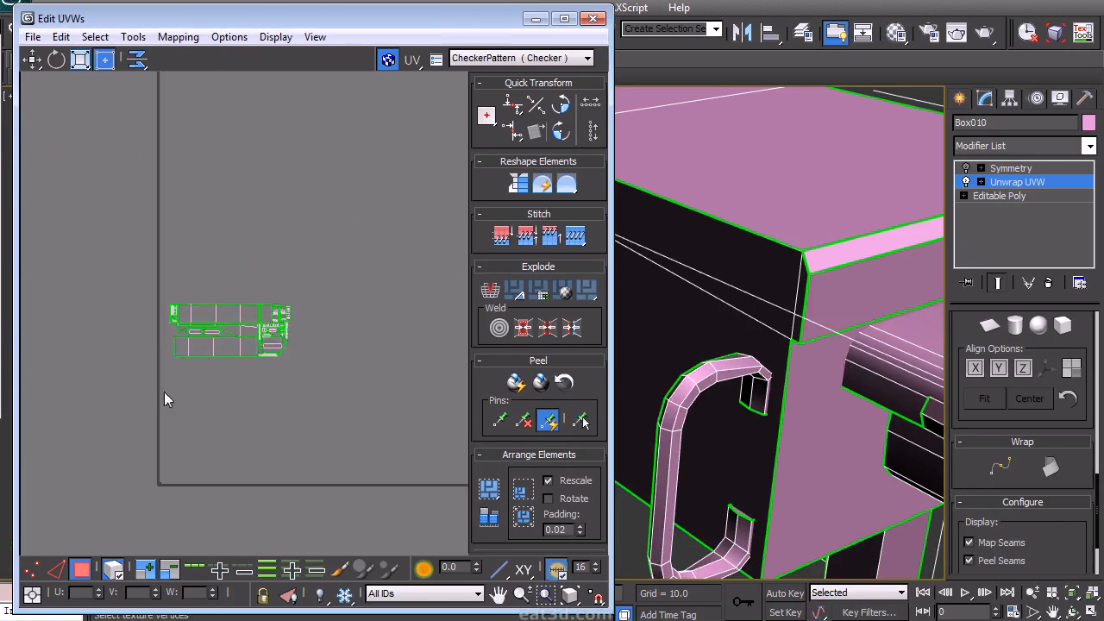
pyautogui.moveTo(165, 397); pyautogui.dragTo(330, 259)
pyautogui.scroll(-3, 290, 337)
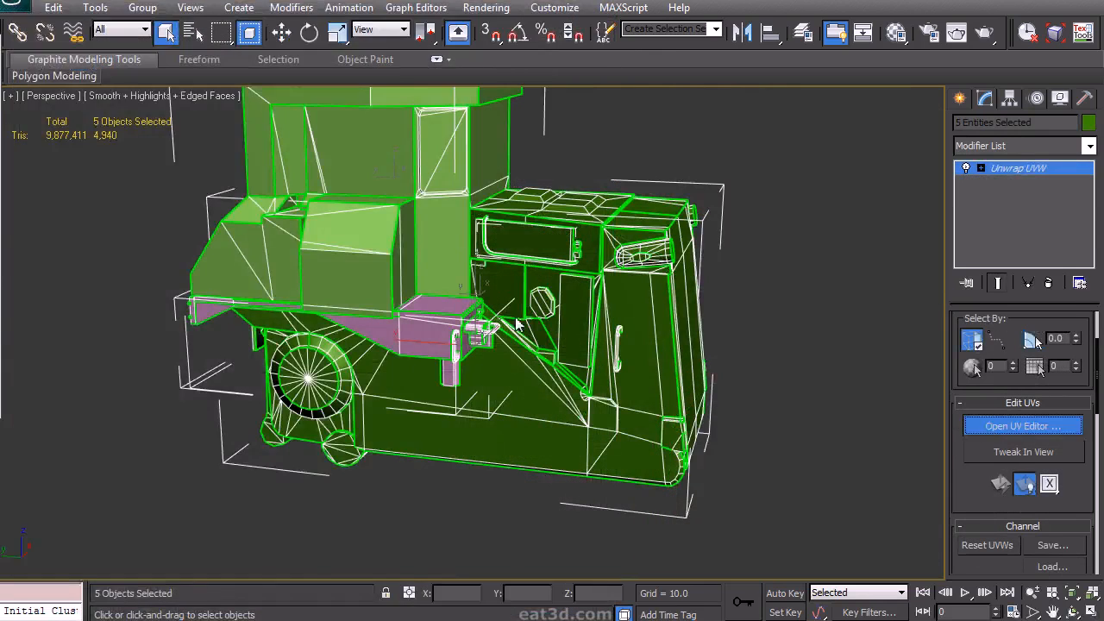
# - Select the chassis rail's side faces in the viewport and select their islands in the editor
pyautogui.click(992, 431)
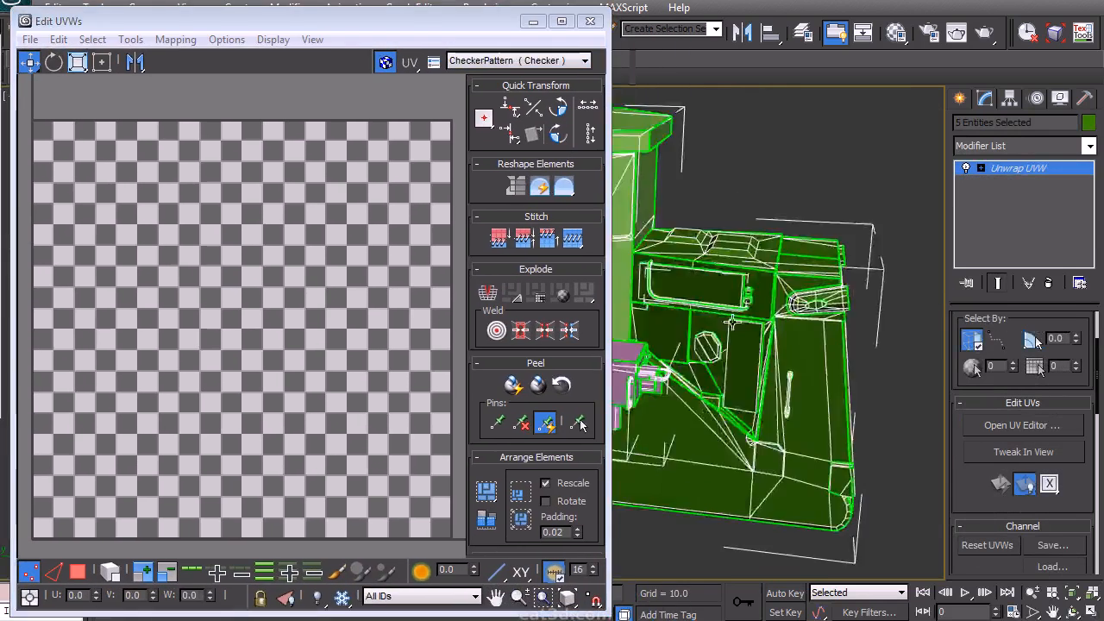
pyautogui.rightClick(824, 332)
pyautogui.click(708, 291)
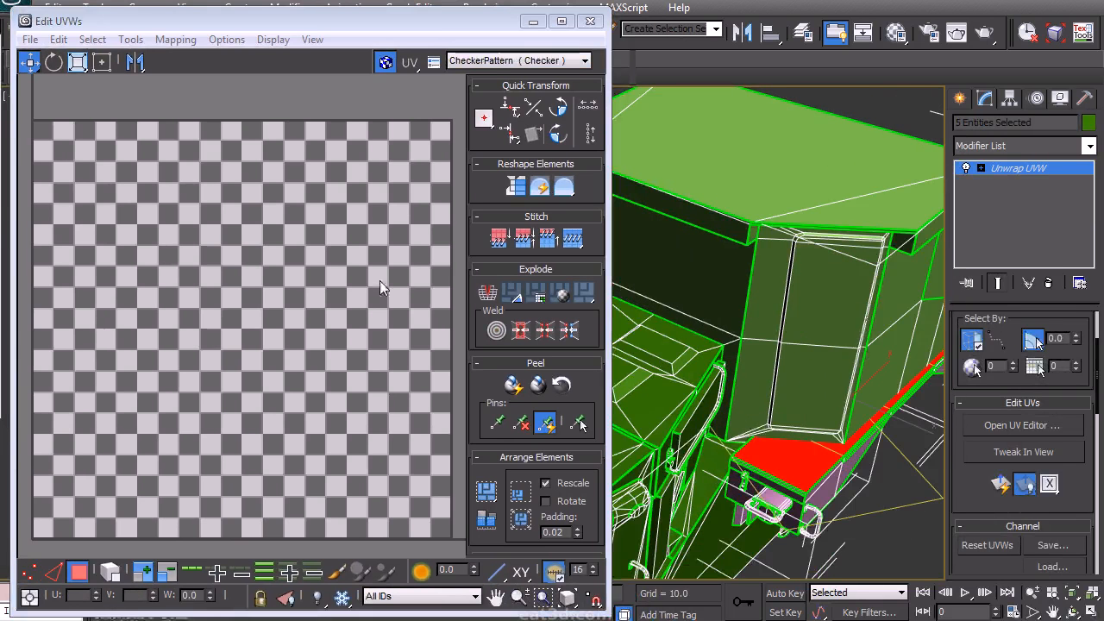
pyautogui.scroll(-5, 380, 281)
pyautogui.scroll(3, 338, 209)
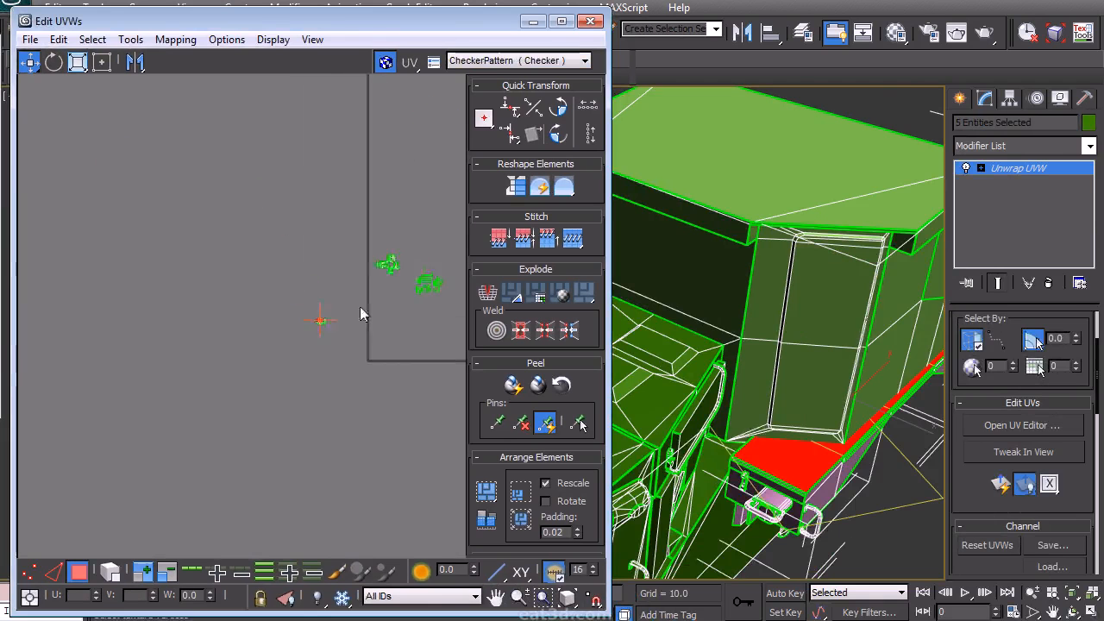
pyautogui.scroll(8, 259, 484)
pyautogui.moveTo(388, 349); pyautogui.dragTo(398, 266)
pyautogui.moveTo(395, 330); pyautogui.dragTo(365, 298, button='middle')
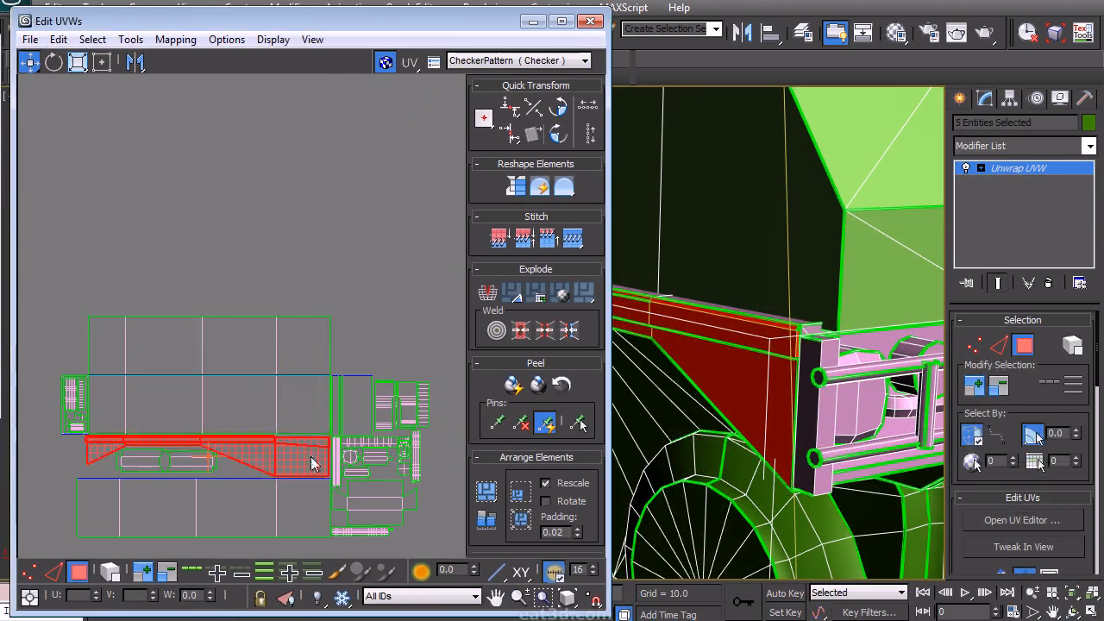
# - Select the chassis rail's top island and flip it horizontally and vertically
pyautogui.moveTo(313, 464); pyautogui.dragTo(330, 295)
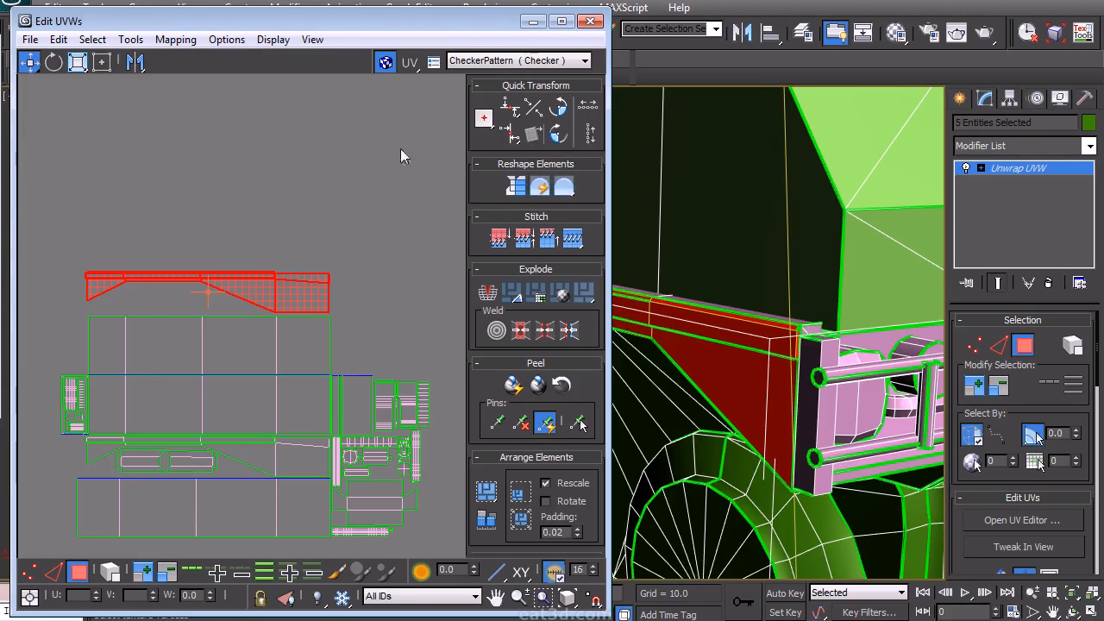
pyautogui.click(131, 40)
pyautogui.click(94, 104)
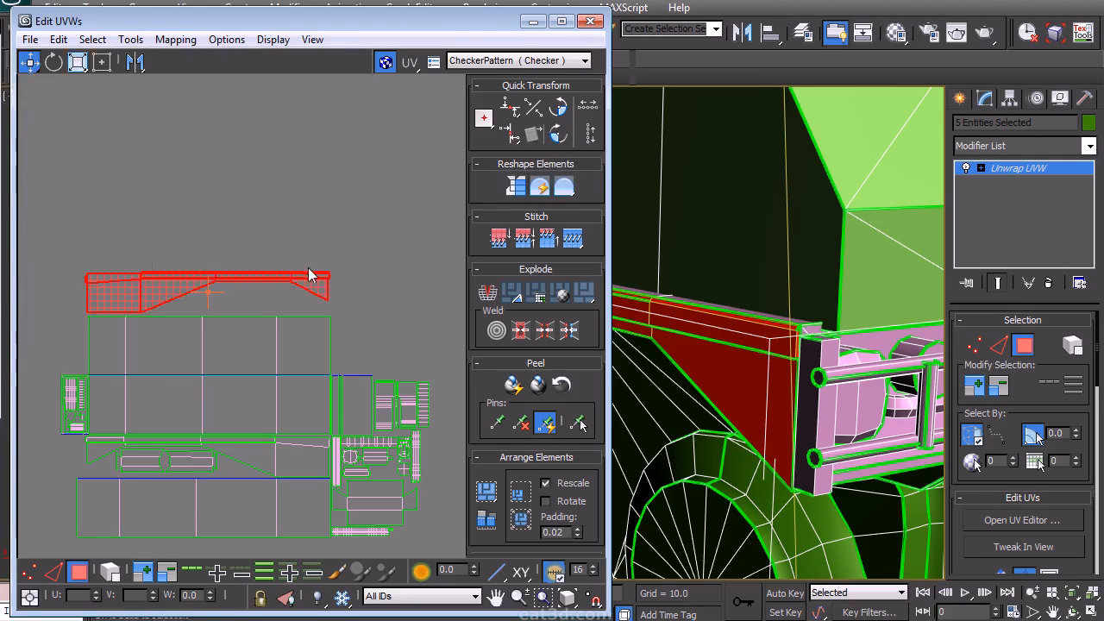
pyautogui.click(130, 39)
pyautogui.click(95, 123)
# - Select the square chassis island and rearrange it with the neighbouring rail islands
pyautogui.scroll(3, 330, 295)
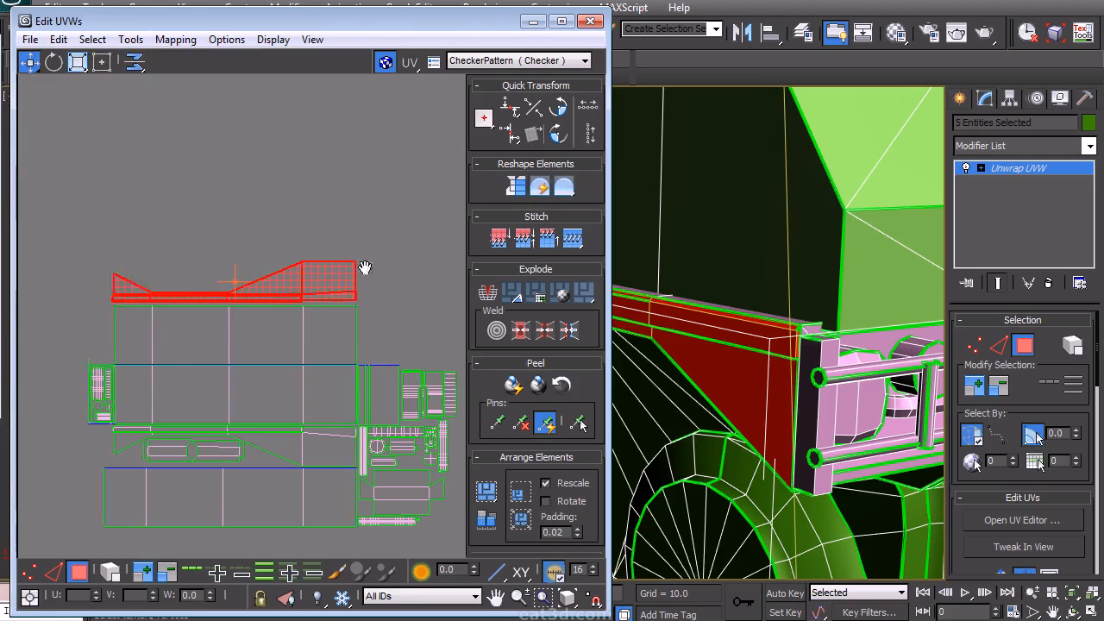
pyautogui.moveTo(330, 279); pyautogui.dragTo(330, 280)
pyautogui.click(361, 338)
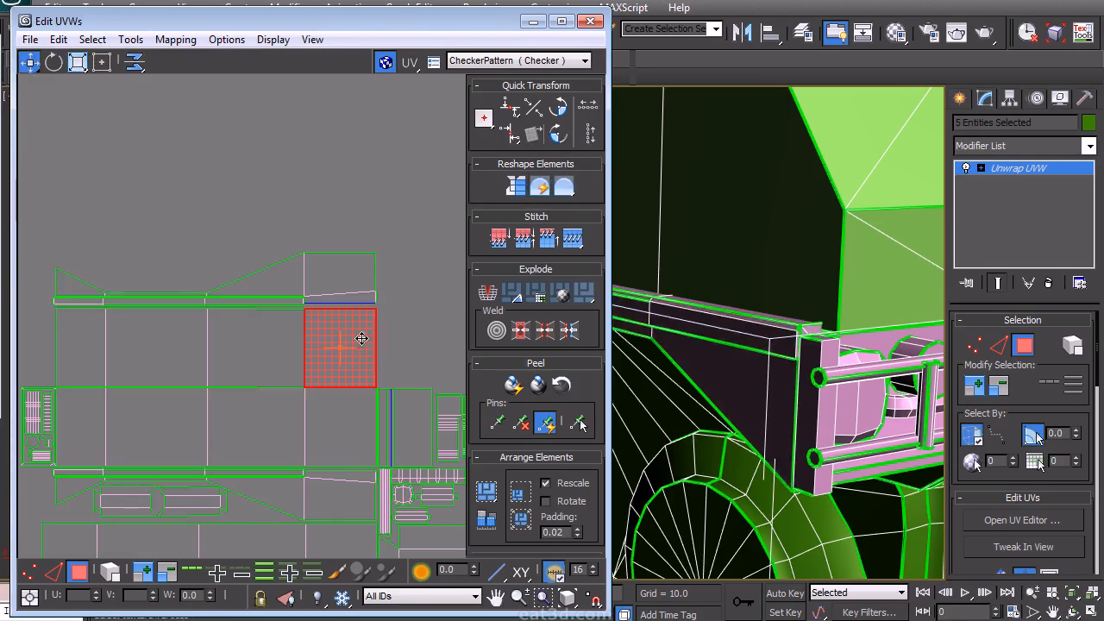
pyautogui.click(110, 571)
pyautogui.click(299, 370)
pyautogui.click(130, 40)
pyautogui.click(5, 123)
pyautogui.click(413, 320)
pyautogui.moveTo(405, 323); pyautogui.dragTo(410, 314, button='middle')
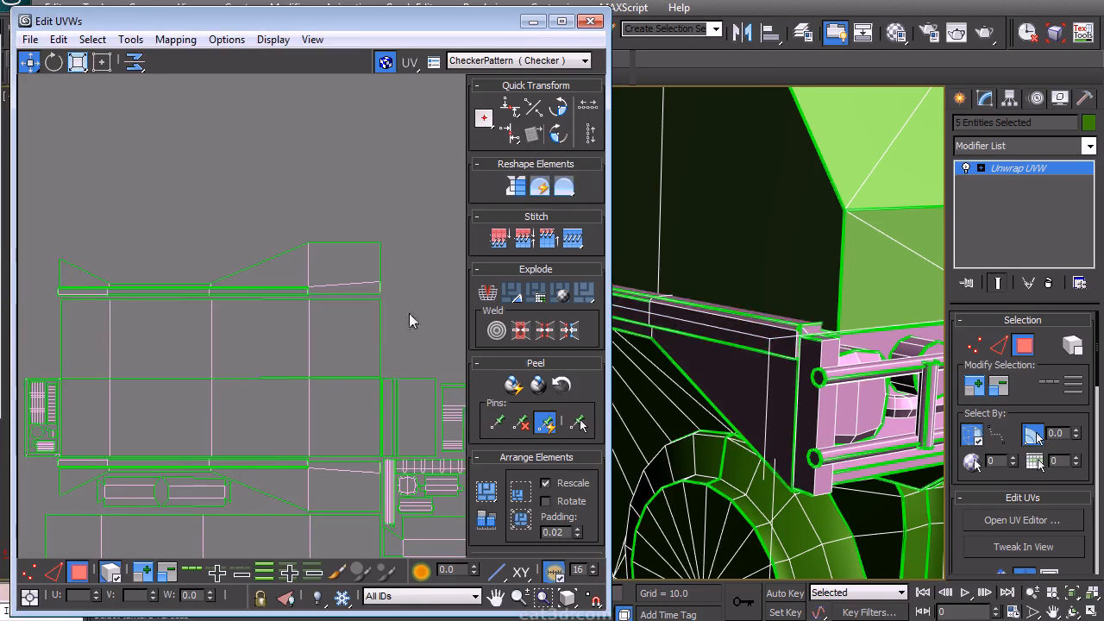
# - Select the rail's upper islands and move them down beside the other chassis islands
pyautogui.moveTo(57, 383); pyautogui.dragTo(57, 382)
pyautogui.moveTo(328, 342); pyautogui.dragTo(329, 338)
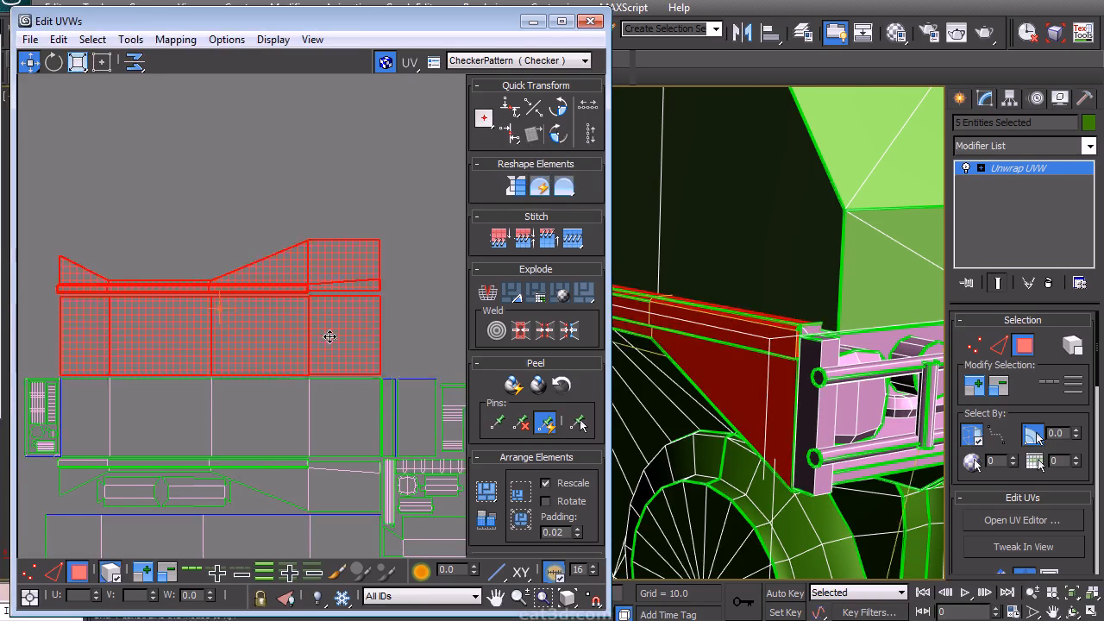
pyautogui.click(396, 301)
pyautogui.scroll(-7, 388, 288)
pyautogui.moveTo(358, 274); pyautogui.dragTo(251, 419, button='middle')
pyautogui.scroll(2, 325, 305)
pyautogui.scroll(-1, 259, 406)
pyautogui.moveTo(296, 377); pyautogui.dragTo(265, 393, button='middle')
pyautogui.scroll(-1, 302, 401)
pyautogui.scroll(-3, 293, 404)
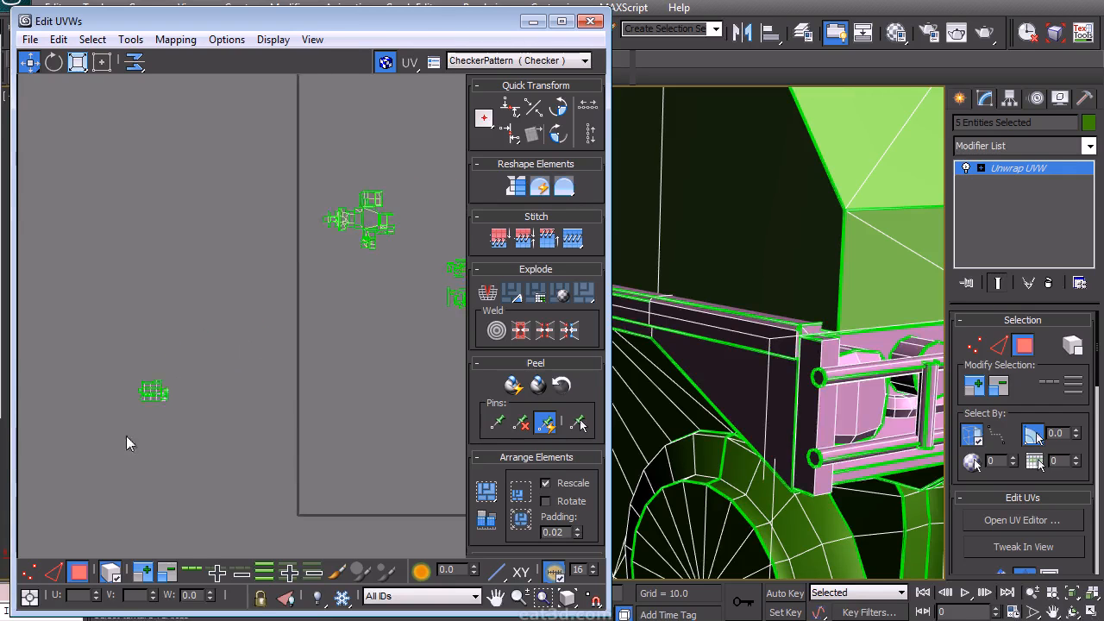
# - Select the cab's main islands and move them to the upper part of the UV space
pyautogui.click(162, 393)
pyautogui.moveTo(383, 182); pyautogui.dragTo(288, 320, button='middle')
pyautogui.scroll(2, 311, 328)
pyautogui.scroll(-1, 365, 333)
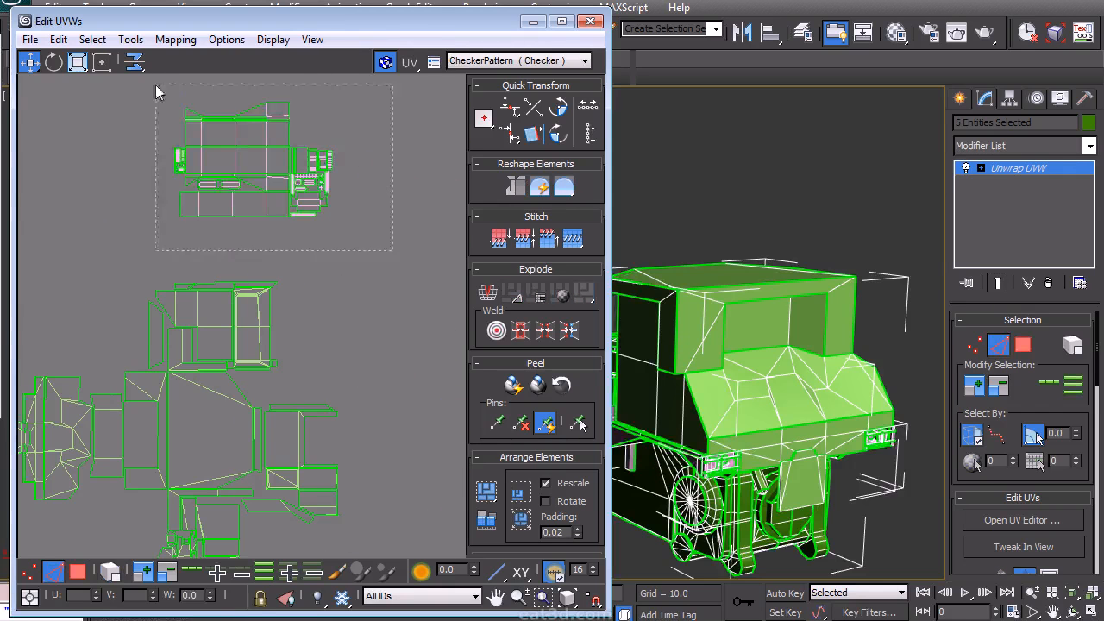
pyautogui.moveTo(393, 250); pyautogui.dragTo(155, 84)
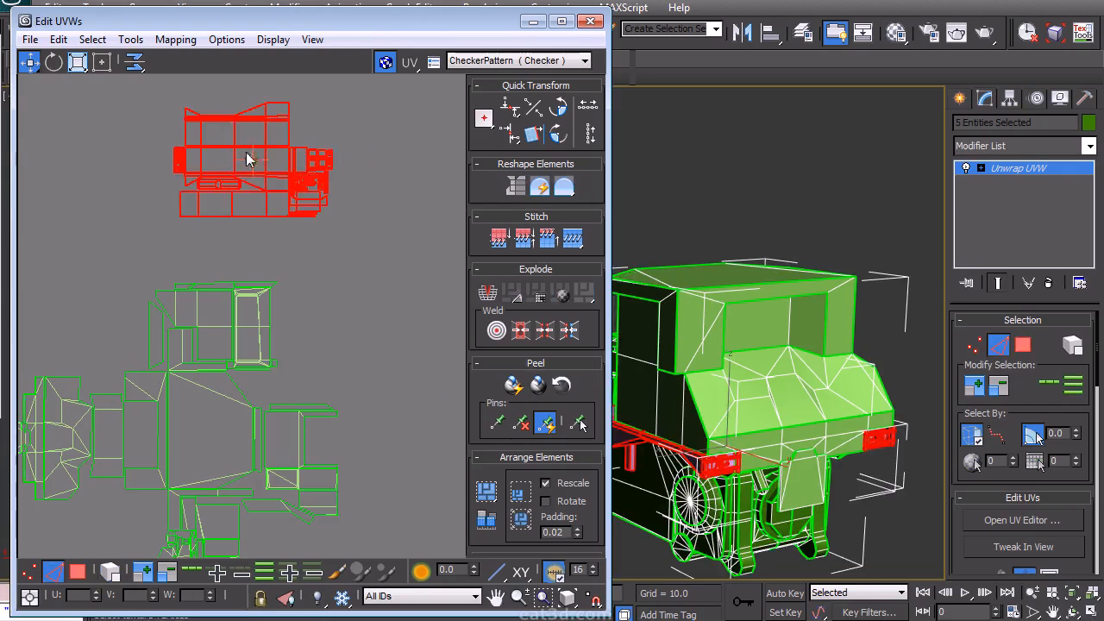
# - Select a cab island, reposition it and rotate it 90 degrees
pyautogui.click(76, 567)
pyautogui.click(230, 154)
pyautogui.moveTo(230, 154); pyautogui.dragTo(348, 322)
pyautogui.click(366, 425)
pyautogui.moveTo(352, 348); pyautogui.dragTo(288, 256, button='middle')
pyautogui.scroll(3, 361, 330)
pyautogui.moveTo(284, 305); pyautogui.dragTo(265, 262)
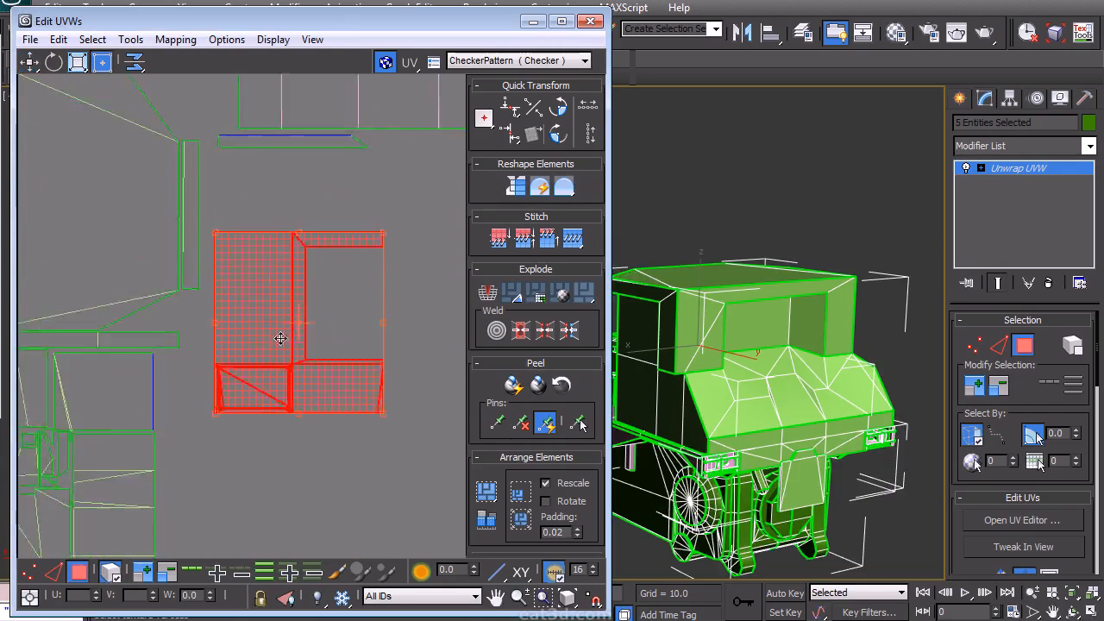
pyautogui.scroll(-3, 274, 328)
pyautogui.click(558, 132)
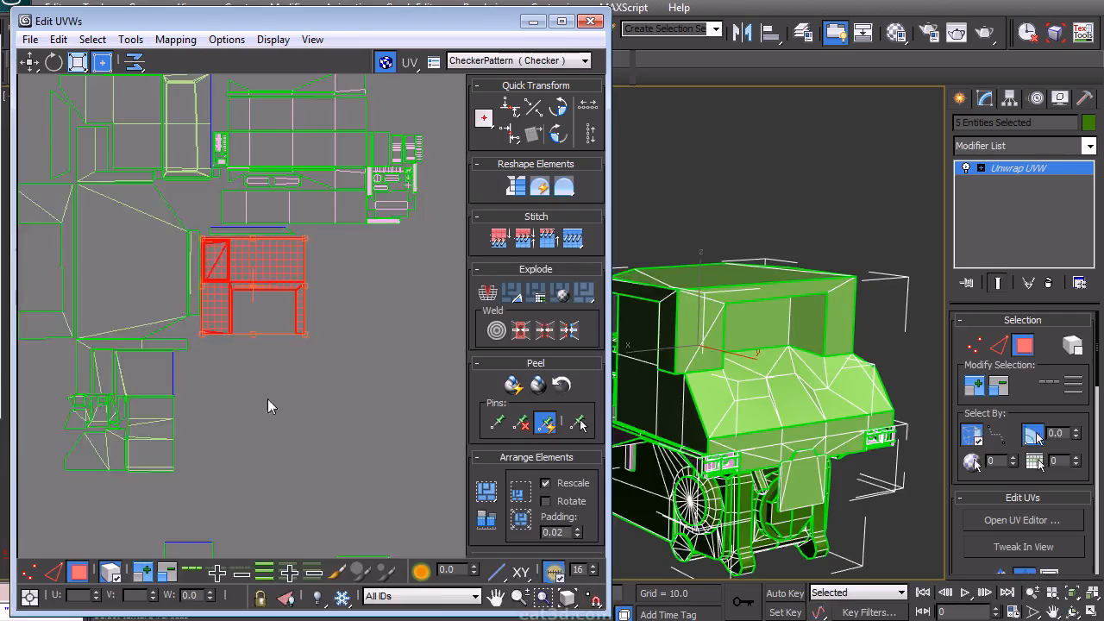
# - Move the rotated island so it sits beside the neighbouring cab islands
pyautogui.moveTo(268, 398); pyautogui.dragTo(307, 266, button='middle')
pyautogui.moveTo(303, 470); pyautogui.dragTo(191, 420)
pyautogui.moveTo(261, 342); pyautogui.dragTo(256, 408, button='middle')
pyautogui.moveTo(238, 487); pyautogui.dragTo(289, 328)
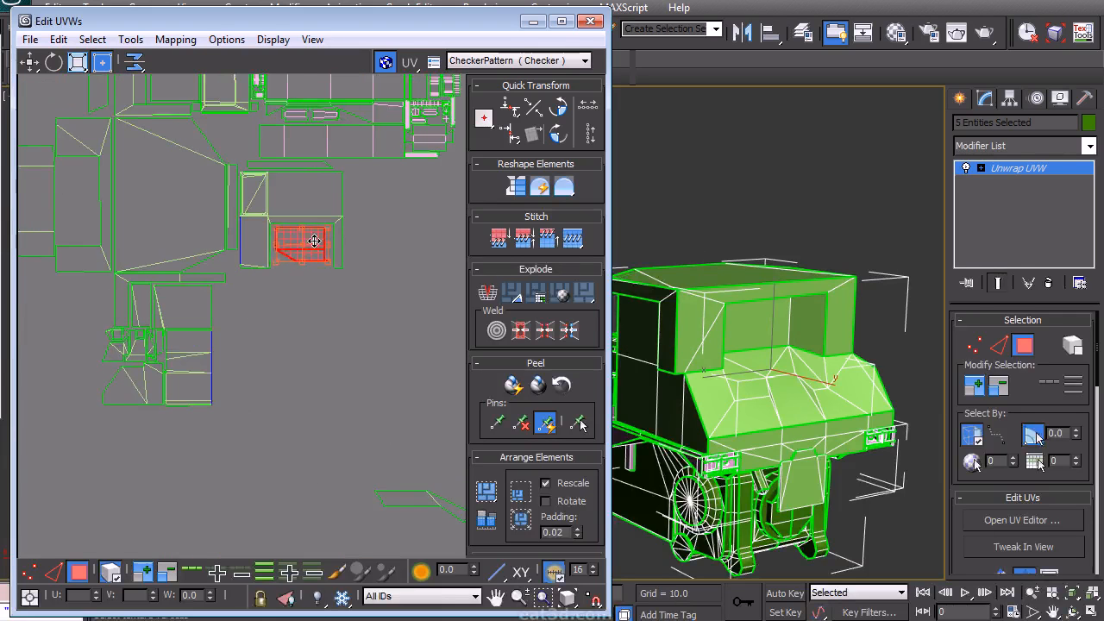
# - Select the slanted strip island and move it into the upper cab cluster
pyautogui.moveTo(300, 403); pyautogui.dragTo(245, 352, button='middle')
pyautogui.moveTo(404, 467); pyautogui.dragTo(216, 142)
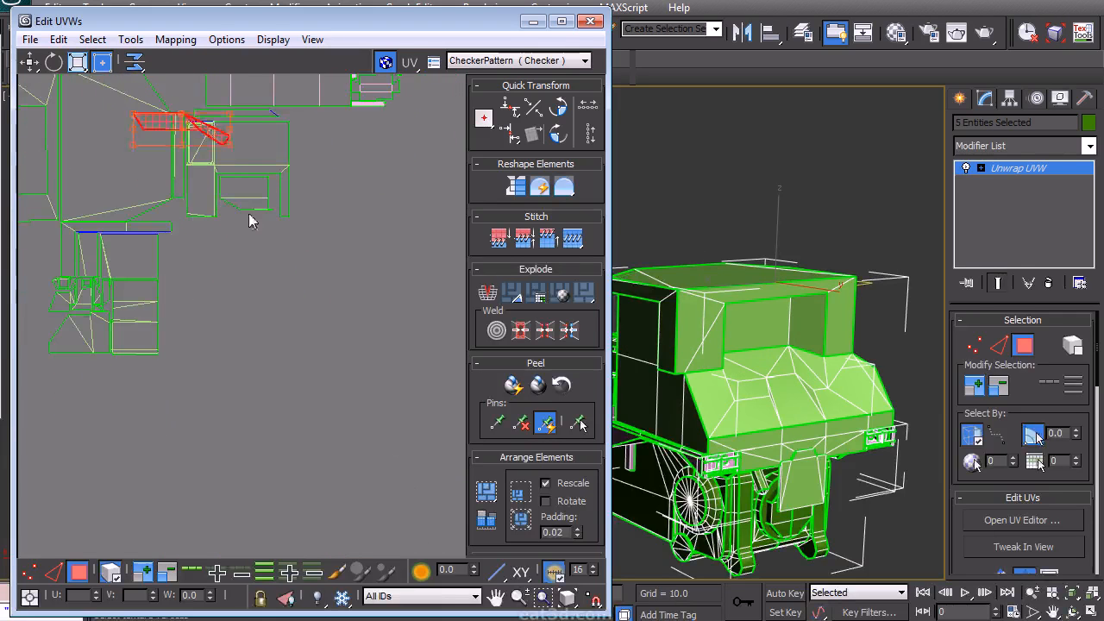
pyautogui.moveTo(200, 128); pyautogui.dragTo(249, 291, button='middle')
pyautogui.scroll(2, 246, 290)
pyautogui.scroll(5, 320, 262)
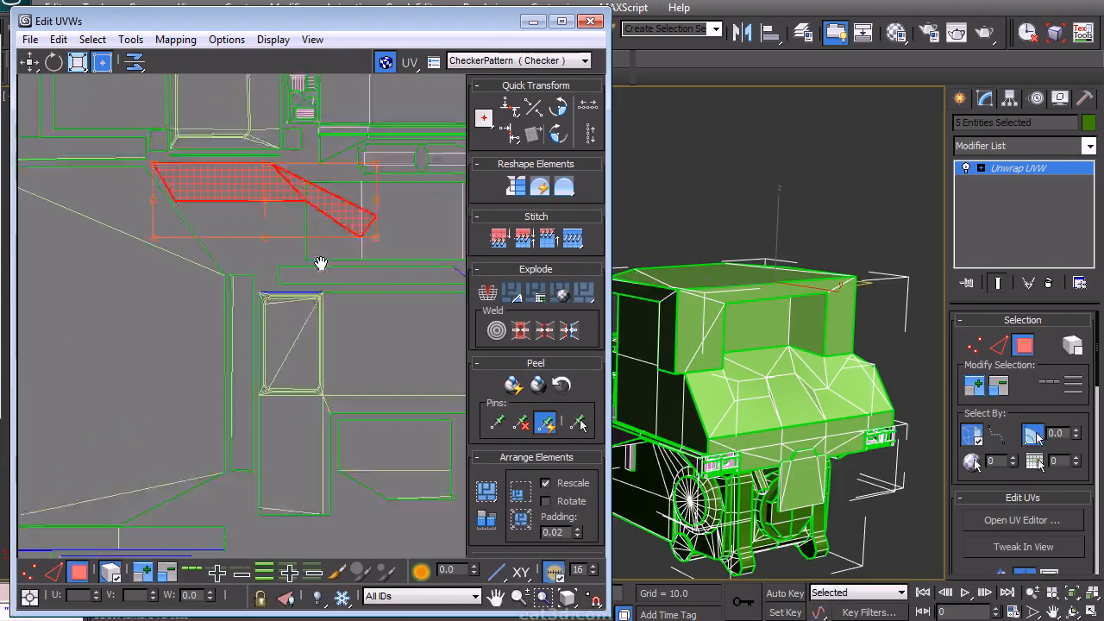
# - Rotate the slanted strip island about 26 degrees so it lies level, and position it
pyautogui.click(270, 386)
pyautogui.click(343, 246)
pyautogui.moveTo(373, 272); pyautogui.dragTo(239, 323)
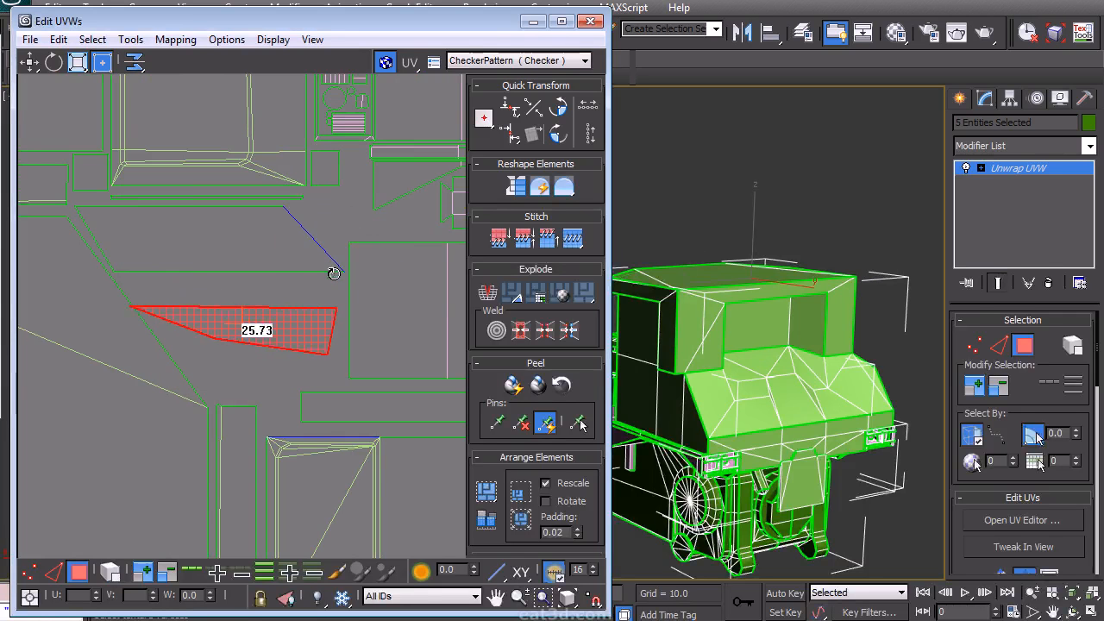
pyautogui.scroll(-9, 251, 241)
pyautogui.moveTo(348, 278); pyautogui.dragTo(348, 195, button='middle')
pyautogui.scroll(2, 302, 272)
pyautogui.moveTo(268, 343); pyautogui.dragTo(244, 332, button='middle')
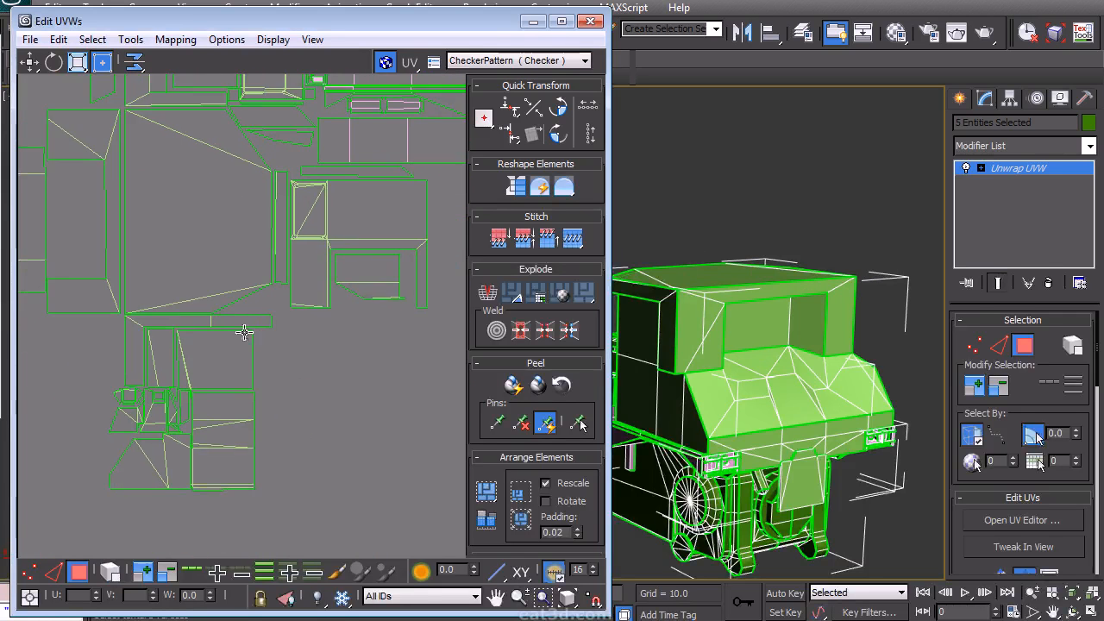
# - Select a group of small islands and move them beside the cab cluster
pyautogui.click(112, 571)
pyautogui.click(303, 514)
pyautogui.click(134, 456)
pyautogui.moveTo(204, 455); pyautogui.dragTo(275, 421)
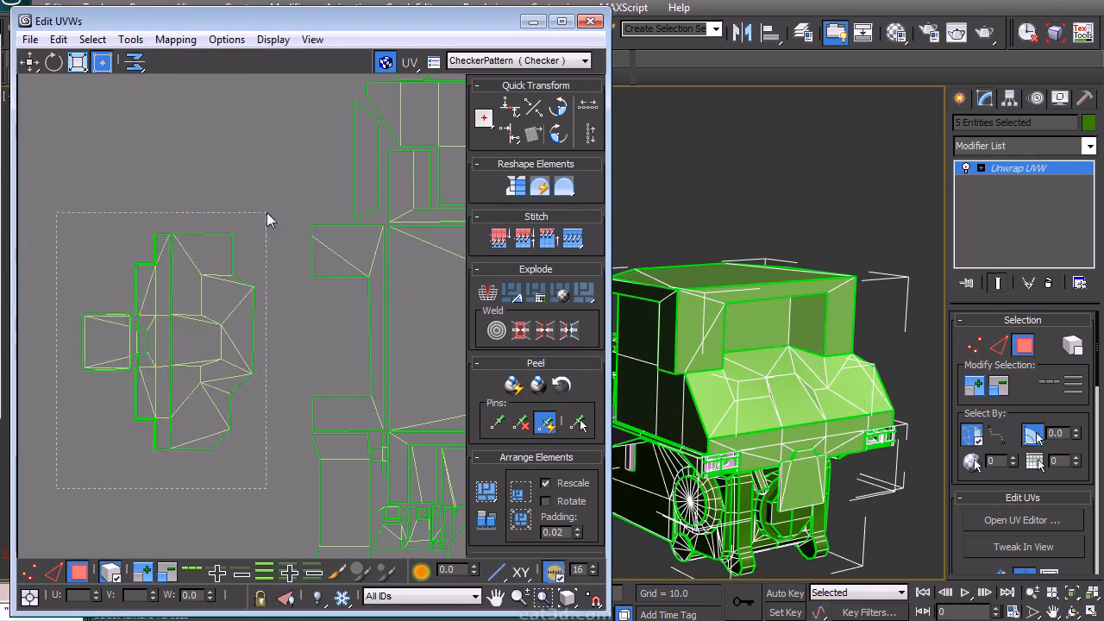
# - Select the cab's front island and move it into place in the layout
pyautogui.moveTo(267, 220); pyautogui.dragTo(267, 221)
pyautogui.moveTo(212, 330); pyautogui.dragTo(289, 330)
pyautogui.scroll(5, 289, 331)
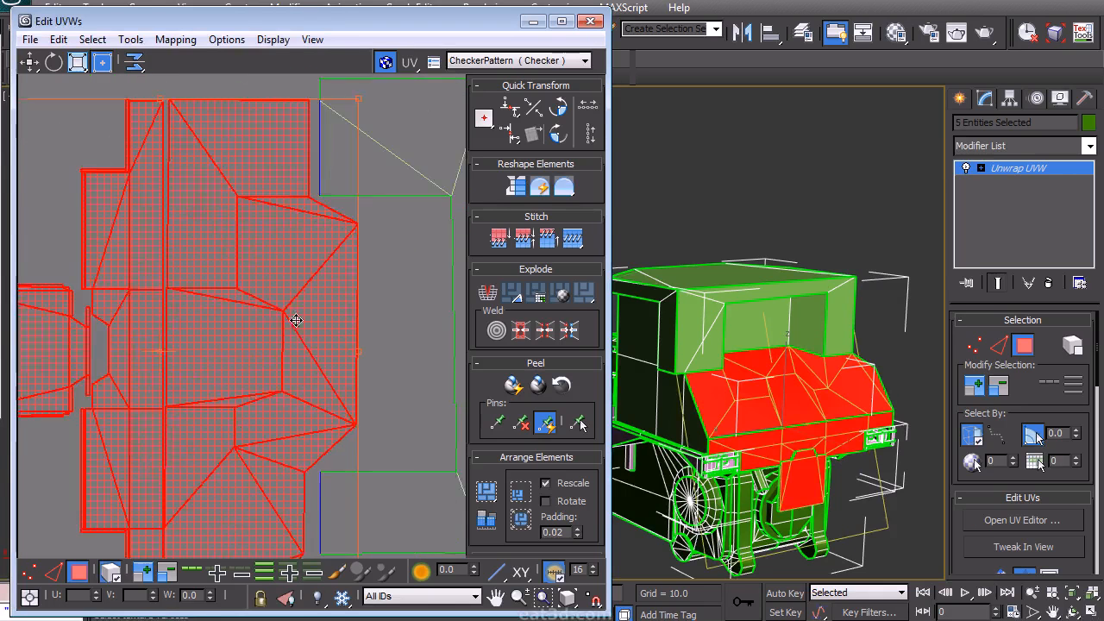
pyautogui.scroll(-2, 168, 375)
pyautogui.click(94, 375)
pyautogui.scroll(2, 185, 327)
pyautogui.click(175, 317)
pyautogui.moveTo(175, 317); pyautogui.dragTo(254, 324)
# - Select a small square island and move it to the right of the cab cluster
pyautogui.scroll(-1, 319, 314)
pyautogui.moveTo(319, 314); pyautogui.dragTo(276, 199, button='middle')
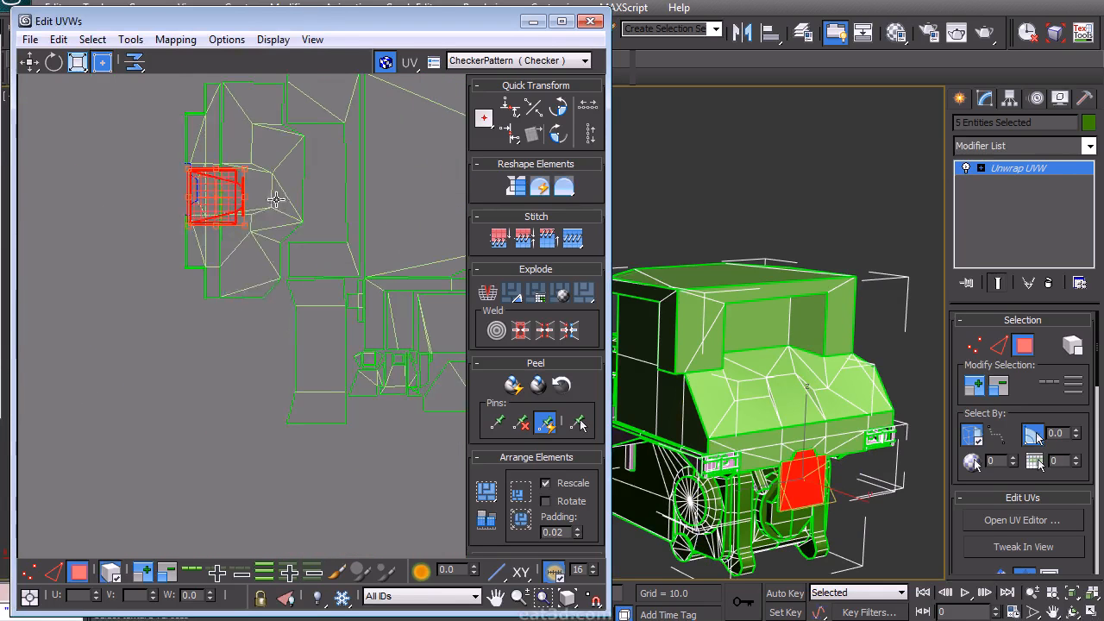
pyautogui.click(374, 444)
pyautogui.scroll(-3, 374, 443)
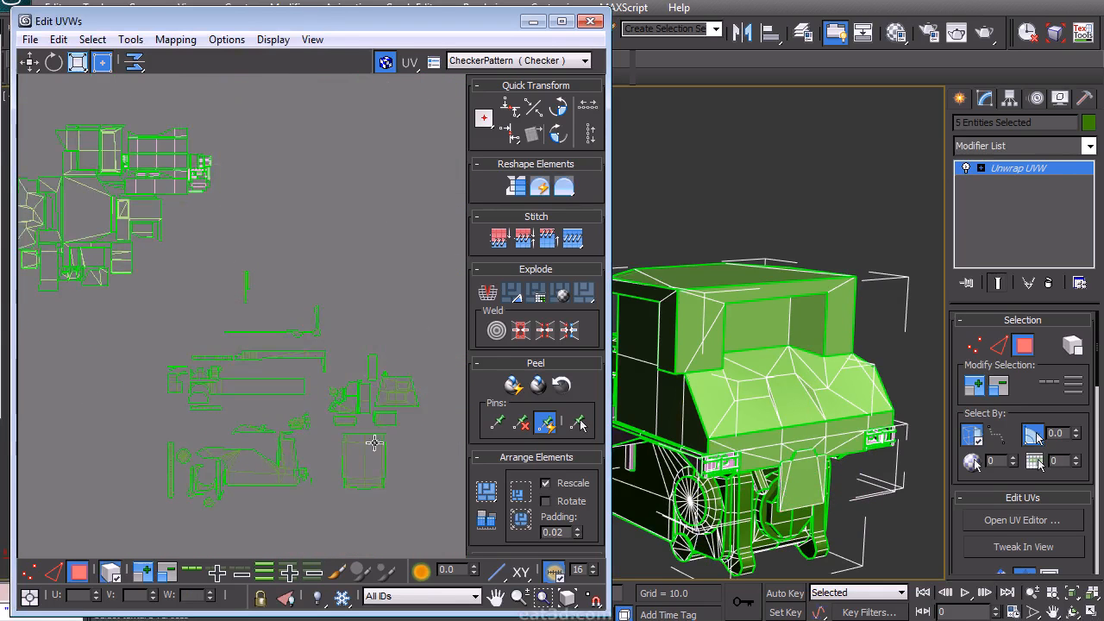
pyautogui.scroll(5, 230, 271)
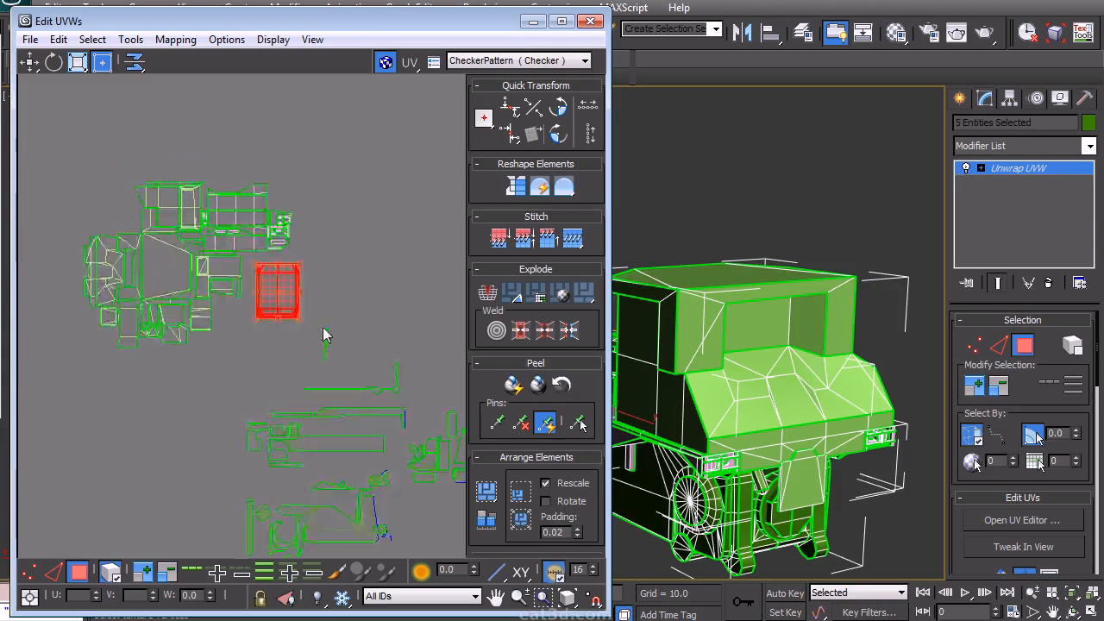
pyautogui.moveTo(233, 267); pyautogui.dragTo(236, 268)
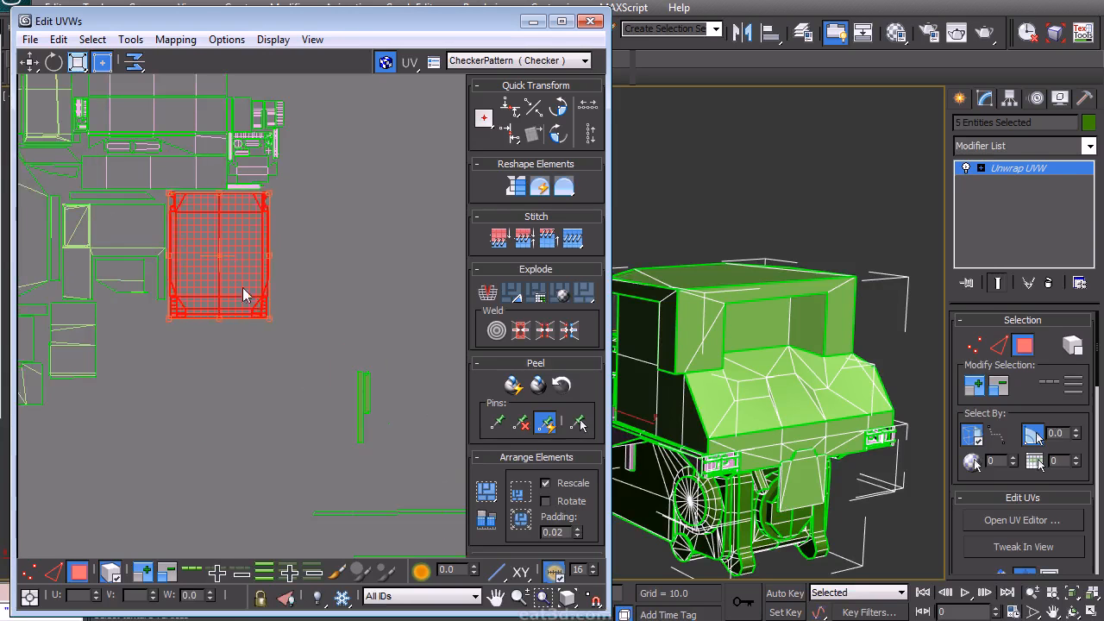
# - Reposition islands near the cab cluster and select the trapezoid hood-top island
pyautogui.click(313, 326)
pyautogui.scroll(-1, 314, 333)
pyautogui.moveTo(315, 342); pyautogui.dragTo(310, 316, button='middle')
pyautogui.scroll(-2, 362, 341)
pyautogui.moveTo(362, 341); pyautogui.dragTo(250, 264, button='middle')
pyautogui.scroll(1, 258, 263)
pyautogui.moveTo(400, 418); pyautogui.dragTo(98, 250)
pyautogui.moveTo(178, 296); pyautogui.dragTo(242, 389, button='middle')
pyautogui.scroll(2, 242, 389)
pyautogui.scroll(-1, 207, 328)
pyautogui.moveTo(207, 328); pyautogui.dragTo(276, 326, button='middle')
pyautogui.scroll(2, 273, 369)
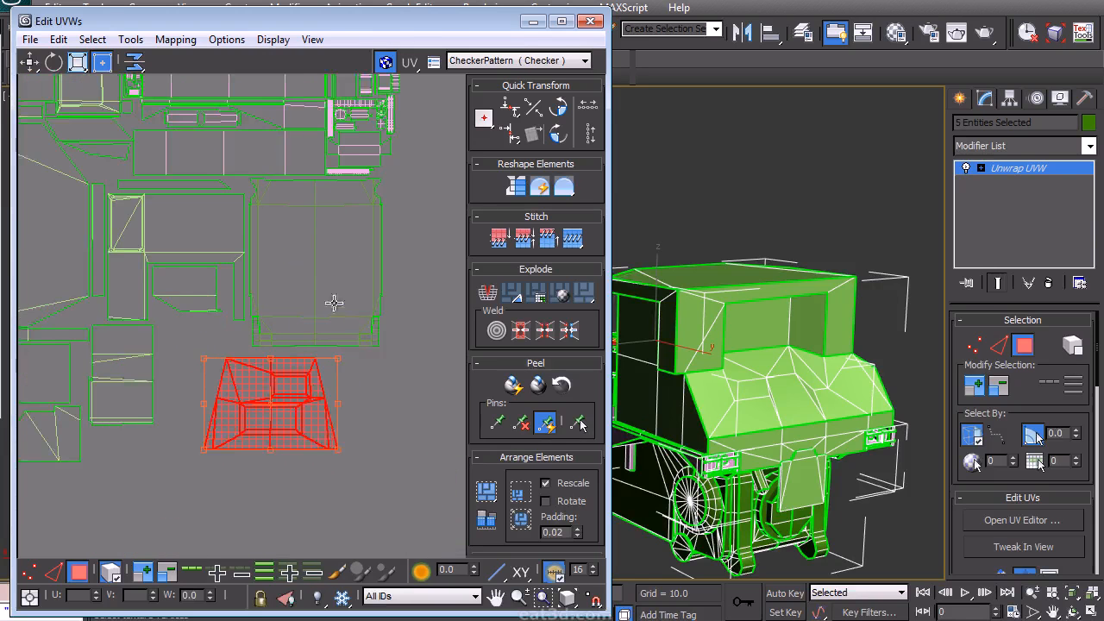
# - Move the trapezoid hood-top island up beside the cab cluster
pyautogui.moveTo(334, 303); pyautogui.dragTo(323, 255, button='middle')
pyautogui.moveTo(239, 375); pyautogui.dragTo(453, 295)
pyautogui.keyDown('alt'); pyautogui.moveTo(655, 264); pyautogui.dragTo(434, 346, button='middle'); pyautogui.keyUp('alt')
pyautogui.moveTo(344, 376); pyautogui.dragTo(230, 351, button='middle')
pyautogui.scroll(-4, 231, 350)
pyautogui.moveTo(284, 397); pyautogui.dragTo(240, 301, button='middle')
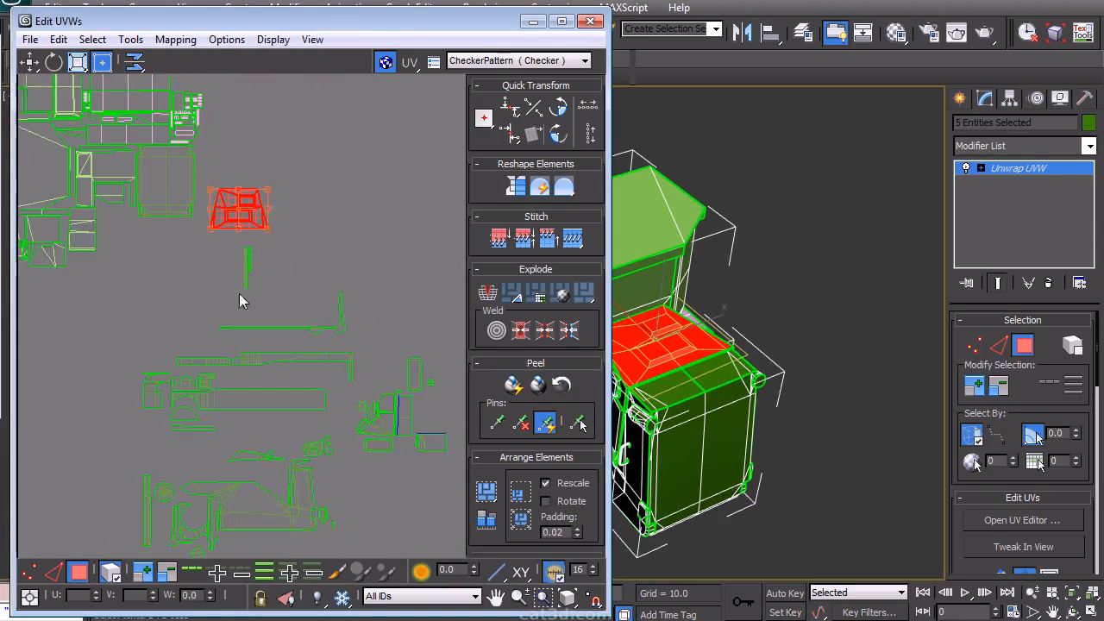
# - Select a small rectangular island and rotate it 90 degrees
pyautogui.moveTo(346, 459); pyautogui.dragTo(306, 472, button='middle')
pyautogui.moveTo(397, 455); pyautogui.dragTo(427, 382)
pyautogui.moveTo(422, 422); pyautogui.dragTo(345, 356, button='middle')
pyautogui.scroll(6, 341, 383)
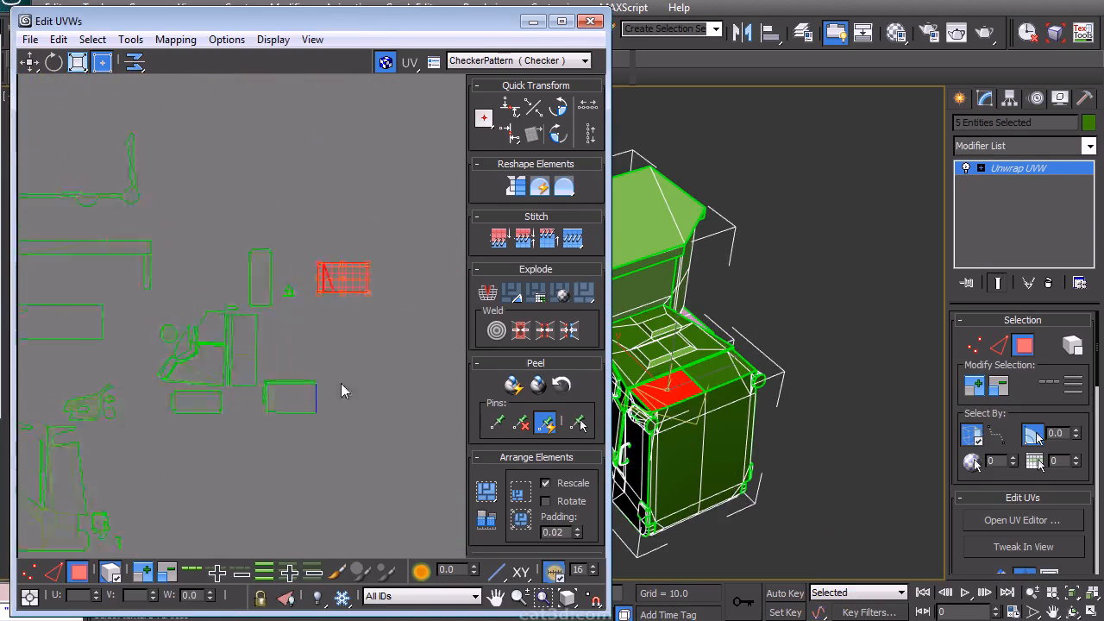
pyautogui.click(358, 372)
pyautogui.rightClick(373, 388)
pyautogui.click(414, 236)
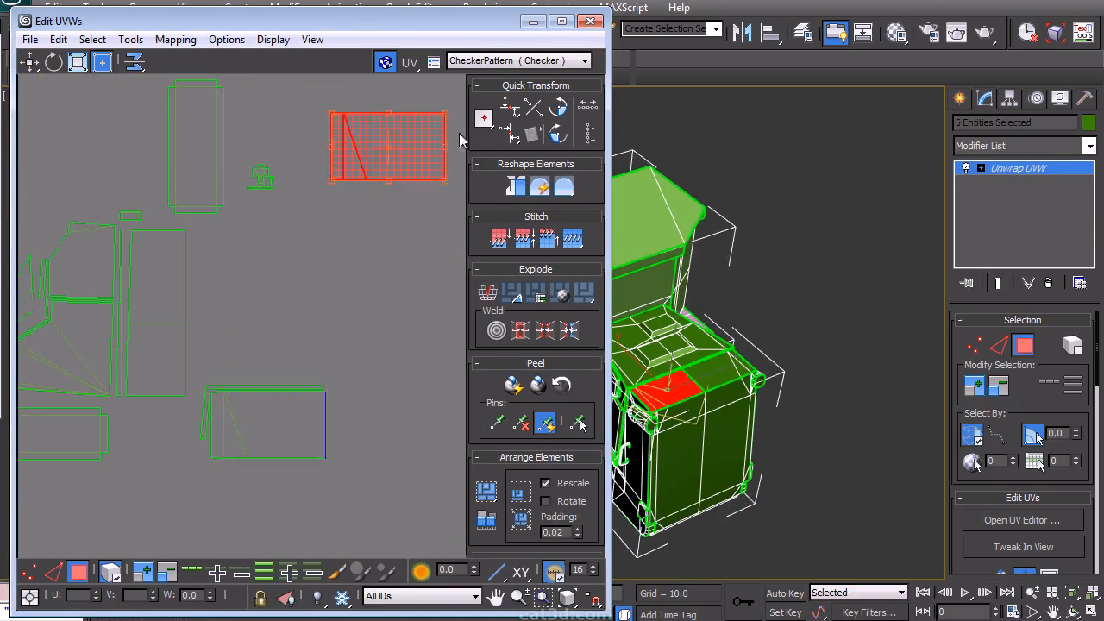
# - Mirror the rectangular island horizontally and move it below its matching island
pyautogui.moveTo(289, 442); pyautogui.dragTo(376, 304)
pyautogui.click(131, 40)
pyautogui.click(63, 104)
pyautogui.moveTo(361, 230); pyautogui.dragTo(194, 351, button='middle')
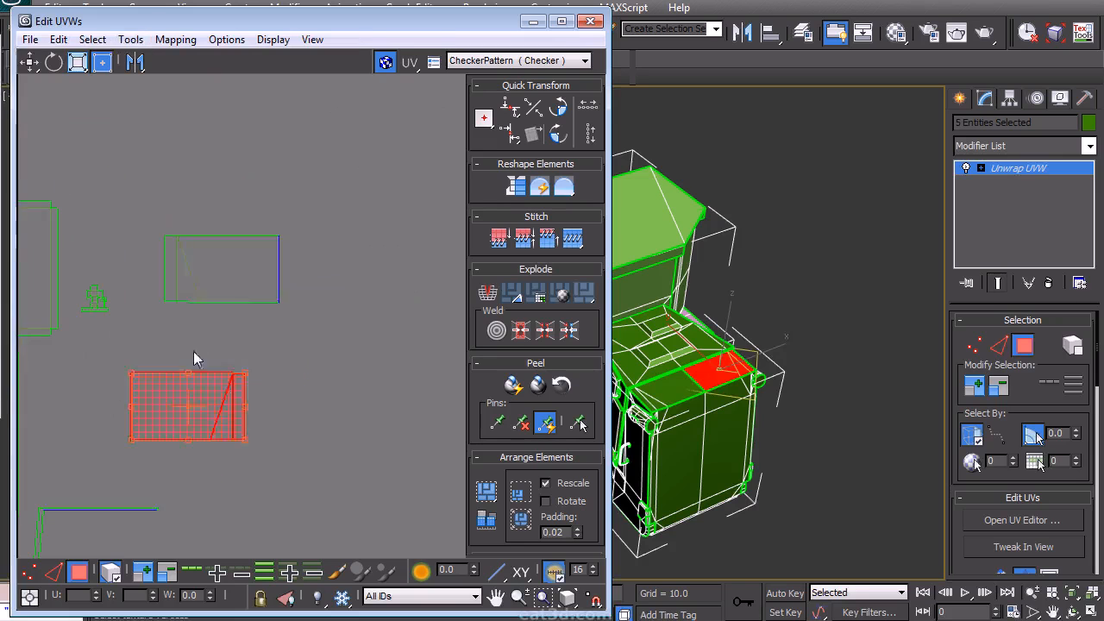
# - Stitch the mirrored island to the neighbouring island along their shared edges
pyautogui.click(302, 312)
pyautogui.rightClick(317, 298)
pyautogui.click(301, 254)
pyautogui.click(280, 269)
pyautogui.click(114, 578)
pyautogui.click(279, 252)
pyautogui.rightClick(297, 226)
pyautogui.click(259, 302)
pyautogui.rightClick(316, 359)
pyautogui.click(281, 302)
# - Move the stitched strip into view and select its left section
pyautogui.moveTo(420, 365); pyautogui.dragTo(151, 182)
pyautogui.scroll(-5, 343, 388)
pyautogui.moveTo(352, 382); pyautogui.dragTo(364, 305, button='middle')
pyautogui.scroll(1, 365, 306)
pyautogui.scroll(1, 365, 306)
pyautogui.moveTo(332, 307); pyautogui.dragTo(285, 442)
pyautogui.scroll(3, 285, 441)
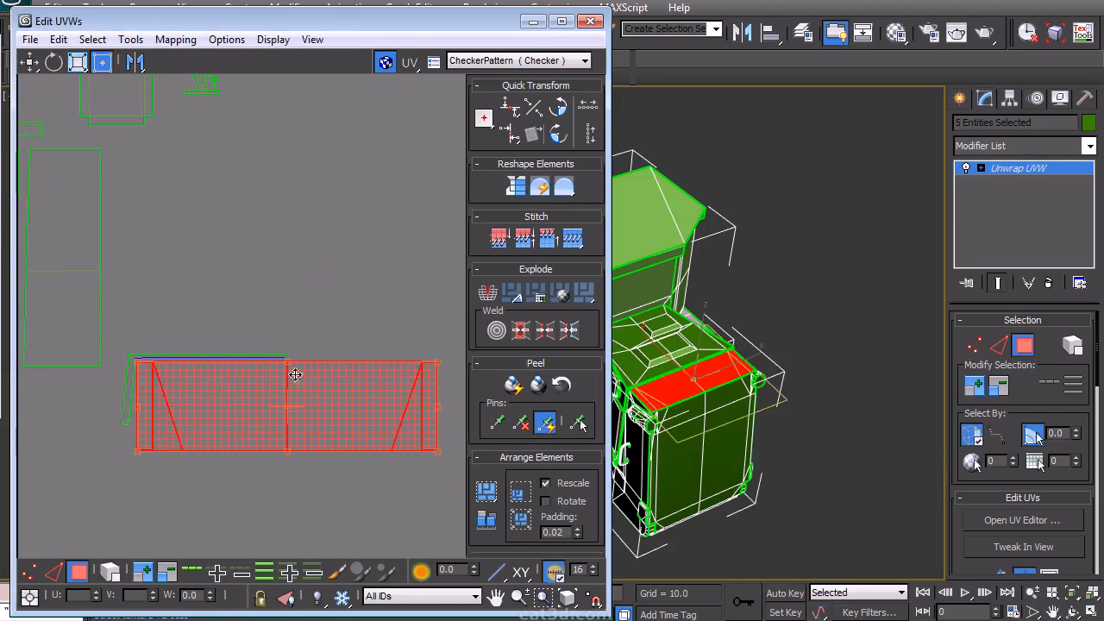
pyautogui.click(291, 358)
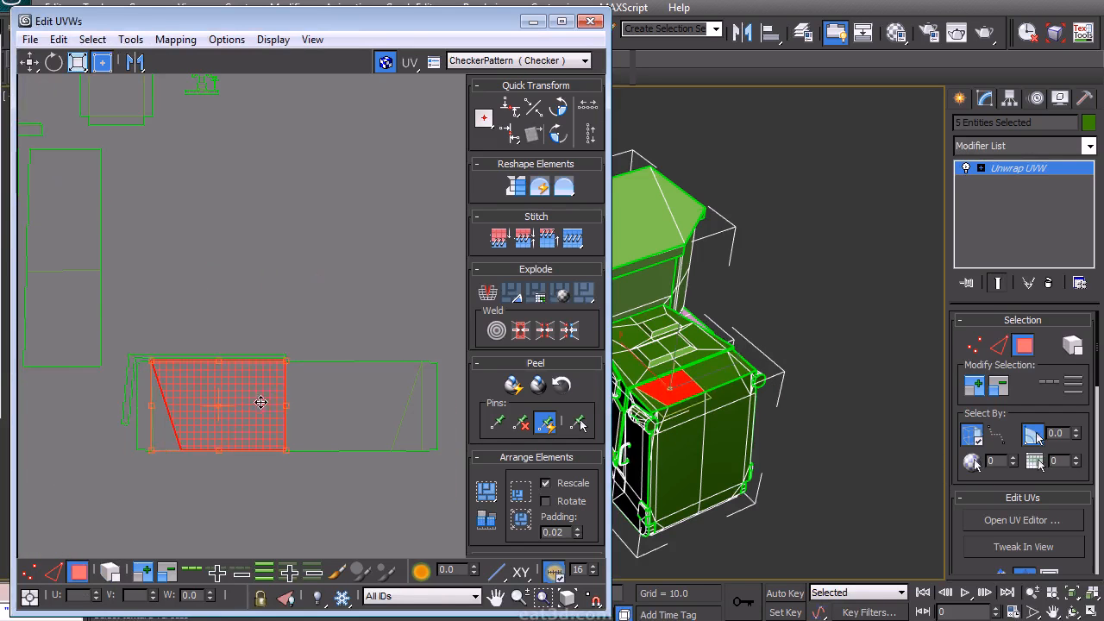
# - Switch to edge selection, select the strip's edges and mirror them horizontally
pyautogui.click(110, 572)
pyautogui.moveTo(132, 372); pyautogui.dragTo(176, 255)
pyautogui.click(131, 39)
pyautogui.click(119, 97)
pyautogui.rightClick(361, 253)
pyautogui.click(320, 252)
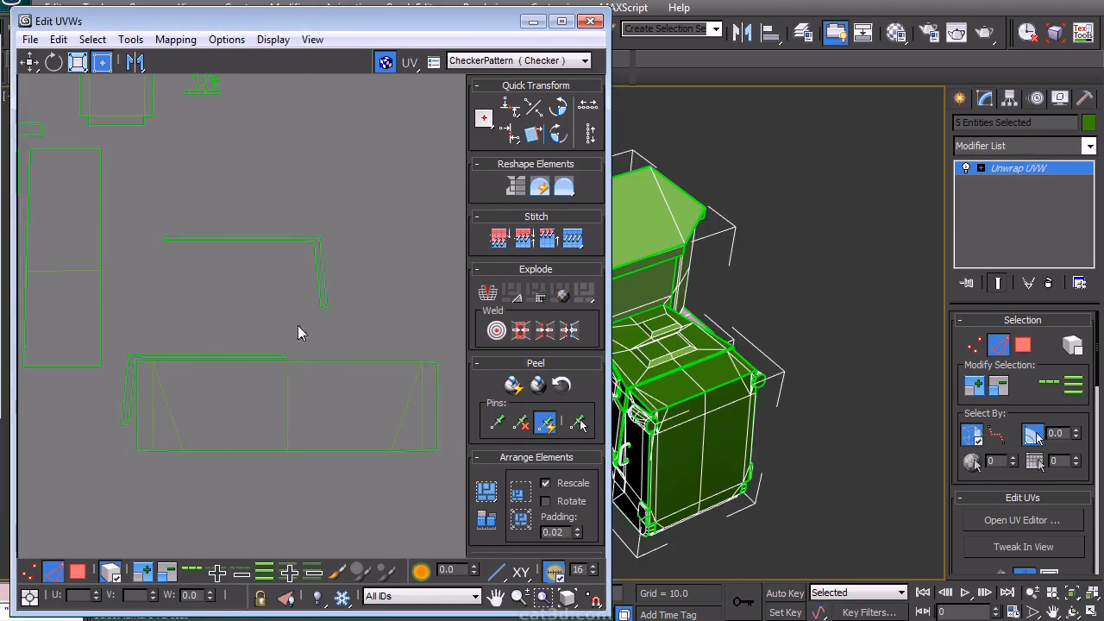
# - Toggle snapping and select the edges at the strip's end section
pyautogui.moveTo(308, 329); pyautogui.dragTo(288, 351)
pyautogui.press('s')
pyautogui.moveTo(297, 283); pyautogui.dragTo(274, 273, button='middle')
pyautogui.rightClick(261, 276)
pyautogui.click(258, 248)
pyautogui.click(110, 569)
pyautogui.moveTo(209, 353); pyautogui.dragTo(204, 343, button='middle')
pyautogui.scroll(3, 205, 343)
pyautogui.click(205, 343)
pyautogui.moveTo(206, 345); pyautogui.dragTo(208, 347)
pyautogui.moveTo(278, 367); pyautogui.dragTo(228, 364, button='middle')
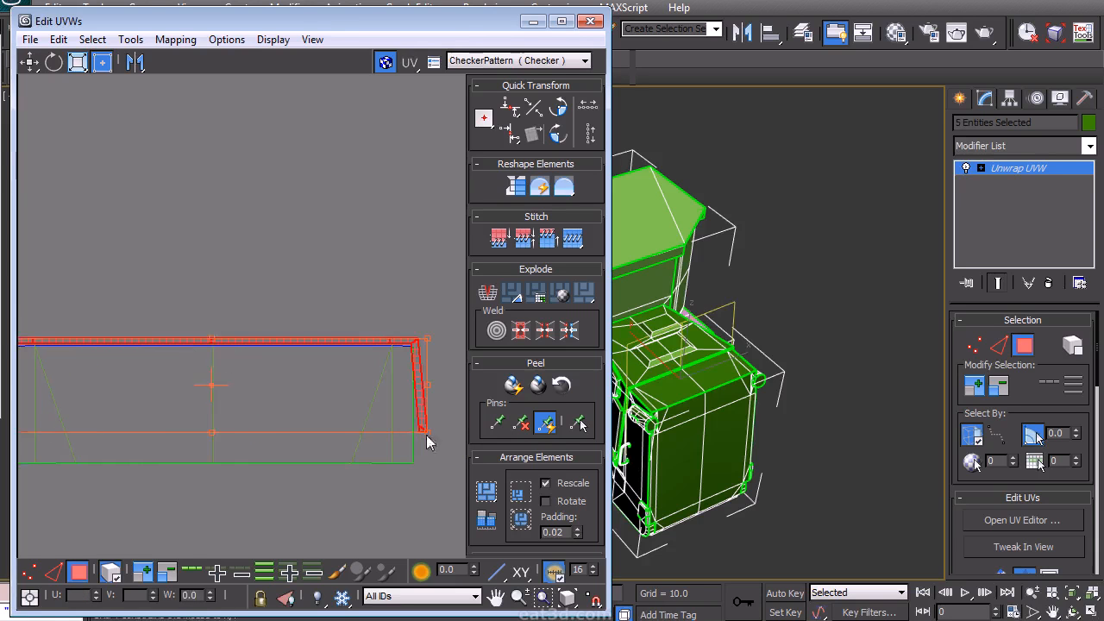
# - Move the small strip island away from the side panel cluster
pyautogui.moveTo(224, 402); pyautogui.dragTo(262, 363, button='middle')
pyautogui.scroll(-3, 330, 426)
pyautogui.moveTo(419, 471); pyautogui.dragTo(188, 355)
pyautogui.scroll(-2, 293, 415)
pyautogui.scroll(-2, 353, 442)
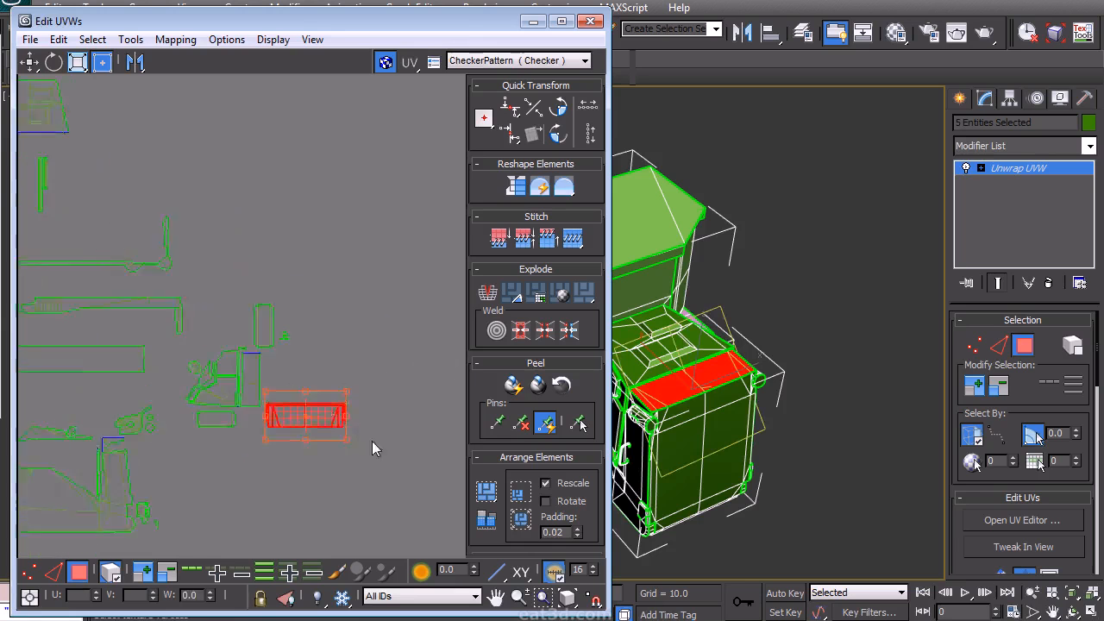
# - Select the cab's side panel island in the editor
pyautogui.moveTo(343, 426); pyautogui.dragTo(208, 157)
pyautogui.moveTo(164, 237); pyautogui.dragTo(186, 244, button='middle')
pyautogui.scroll(2, 238, 293)
pyautogui.moveTo(185, 244); pyautogui.dragTo(187, 308)
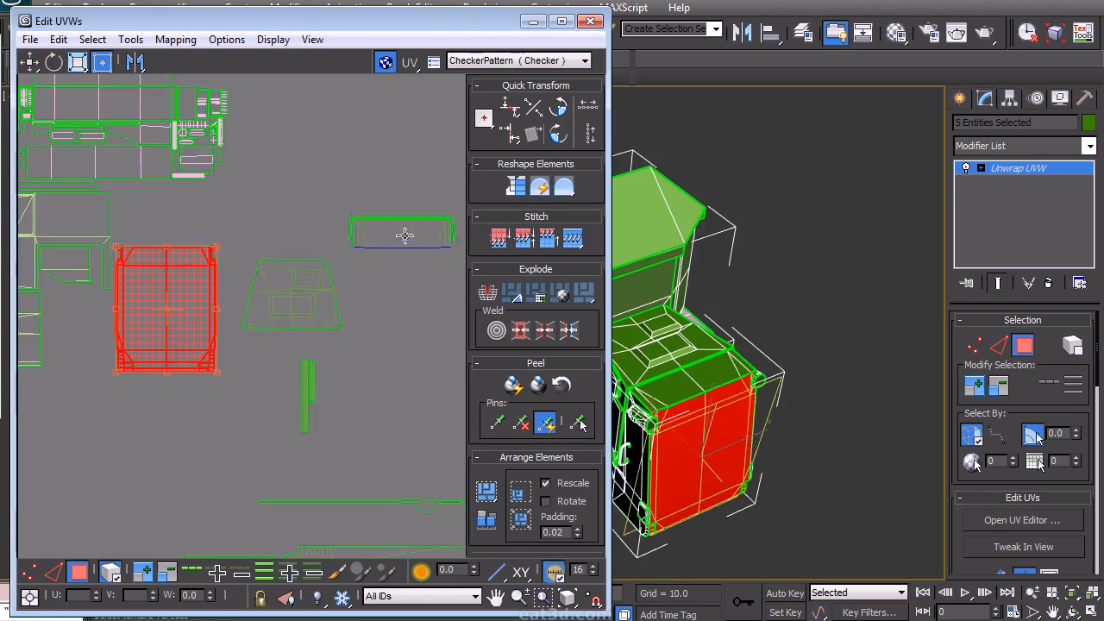
# - Move the side panel island next to the trapezoid hood-top island
pyautogui.moveTo(471, 268); pyautogui.dragTo(473, 267)
pyautogui.moveTo(403, 233); pyautogui.dragTo(166, 231)
pyautogui.scroll(3, 170, 263)
pyautogui.moveTo(250, 167); pyautogui.dragTo(265, 171)
pyautogui.moveTo(229, 226); pyautogui.dragTo(249, 233, button='middle')
pyautogui.scroll(3, 278, 210)
pyautogui.moveTo(276, 211); pyautogui.dragTo(278, 214)
pyautogui.scroll(-3, 295, 228)
pyautogui.moveTo(363, 494); pyautogui.dragTo(298, 219)
pyautogui.moveTo(282, 318); pyautogui.dragTo(282, 256)
pyautogui.moveTo(282, 303); pyautogui.dragTo(267, 300, button='middle')
pyautogui.scroll(-3, 267, 299)
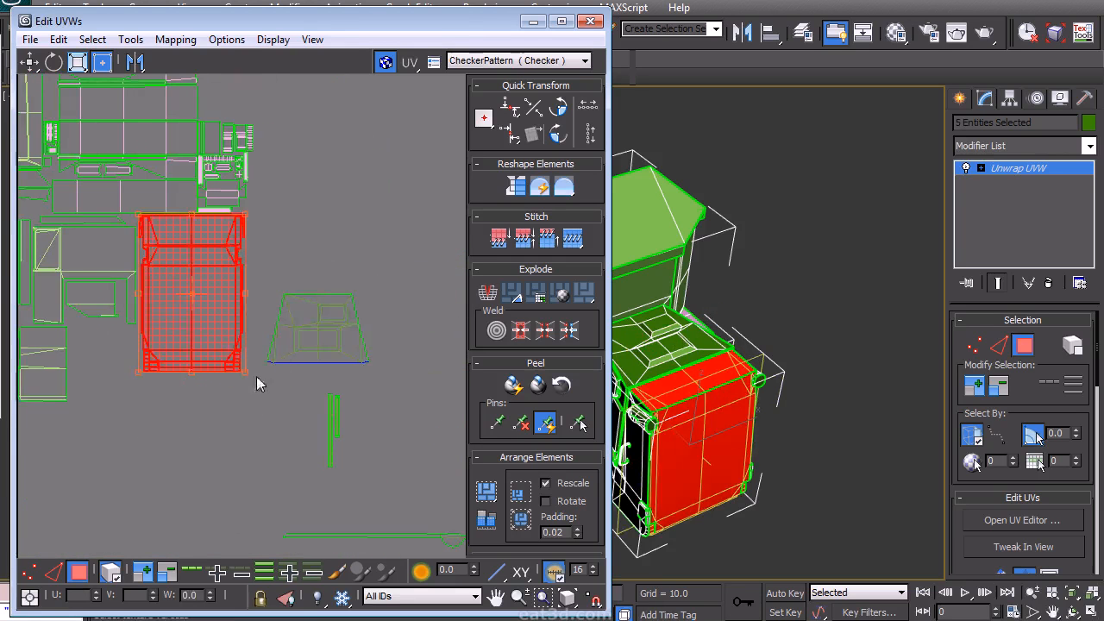
# - Select the trapezoid island together with the side panel island
pyautogui.click(359, 315)
pyautogui.scroll(-2, 293, 333)
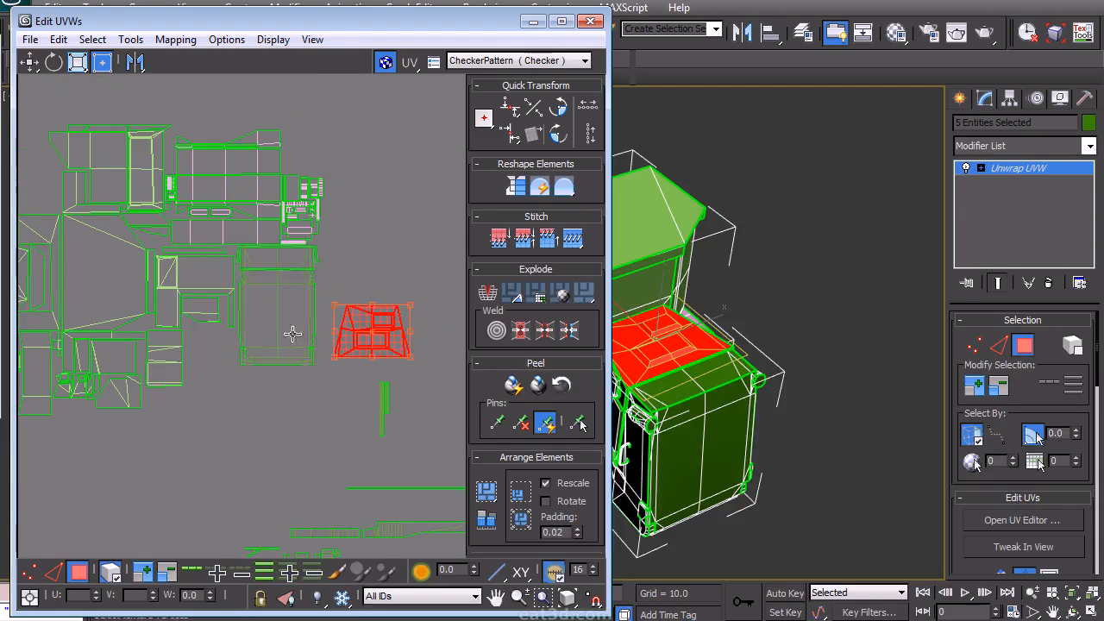
pyautogui.keyDown('ctrl'); pyautogui.moveTo(336, 268); pyautogui.dragTo(312, 268); pyautogui.keyUp('ctrl')
pyautogui.moveTo(301, 293); pyautogui.dragTo(301, 323)
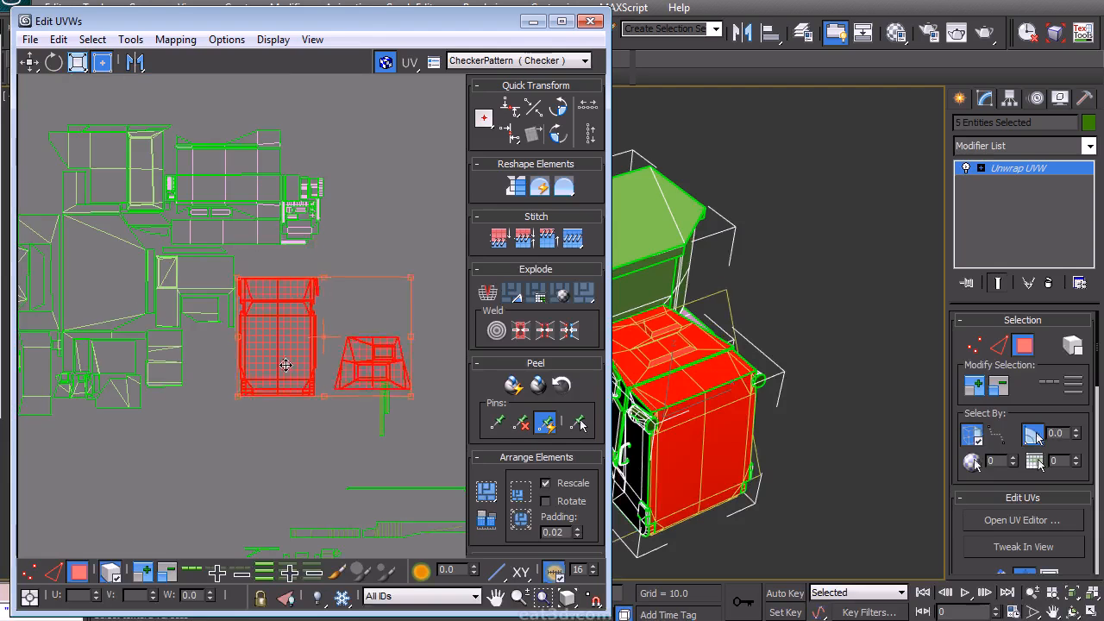
# - Move both selected islands into place beside the cab cluster
pyautogui.moveTo(286, 365); pyautogui.dragTo(406, 288)
pyautogui.moveTo(405, 288); pyautogui.dragTo(287, 327, button='middle')
pyautogui.click(390, 420)
pyautogui.moveTo(382, 336); pyautogui.dragTo(289, 224)
pyautogui.scroll(15, 289, 224)
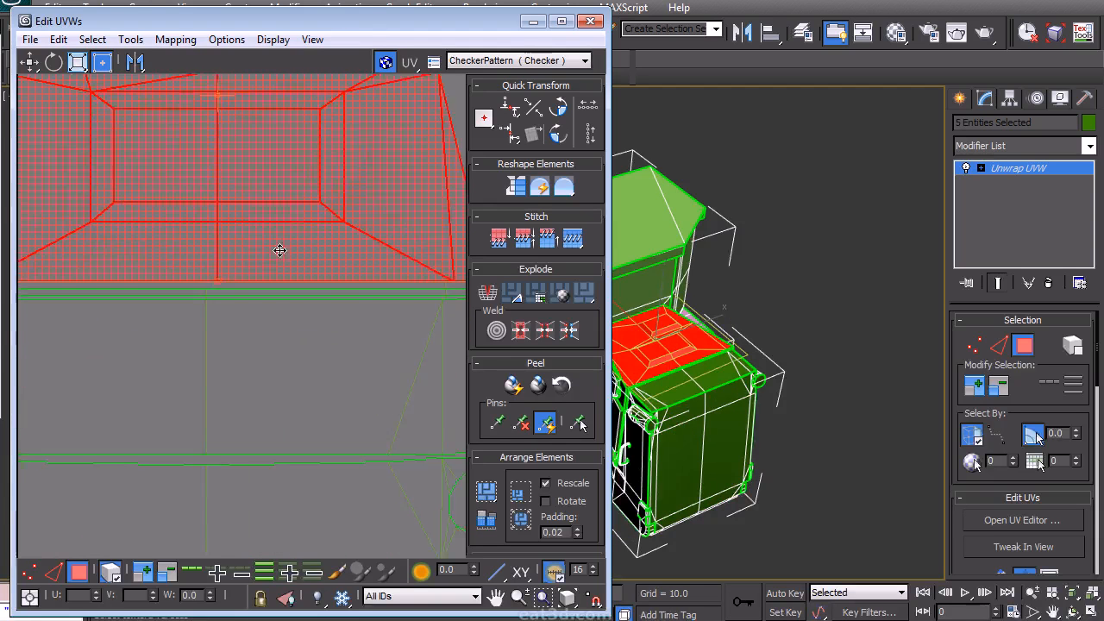
# - Select the thin strip islands near the cab cluster
pyautogui.scroll(-10, 264, 293)
pyautogui.keyDown('ctrl'); pyautogui.click(312, 289); pyautogui.keyUp('ctrl')
pyautogui.moveTo(340, 257); pyautogui.dragTo(224, 332)
pyautogui.scroll(4, 225, 339)
pyautogui.click(326, 332)
pyautogui.moveTo(343, 422); pyautogui.dragTo(360, 260, button='middle')
pyautogui.click(384, 397)
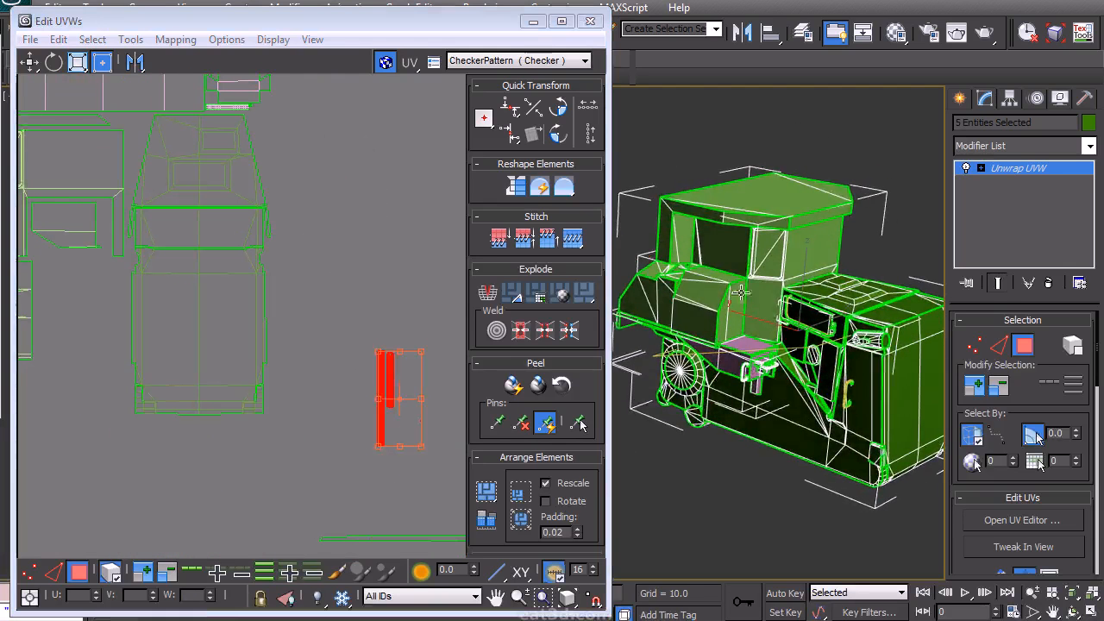
# - Move the thin strip islands beside the tall cab island
pyautogui.moveTo(401, 412); pyautogui.dragTo(365, 481, button='middle')
pyautogui.moveTo(112, 237); pyautogui.dragTo(248, 310, button='middle')
pyautogui.scroll(4, 253, 305)
pyautogui.moveTo(216, 308); pyautogui.dragTo(212, 303)
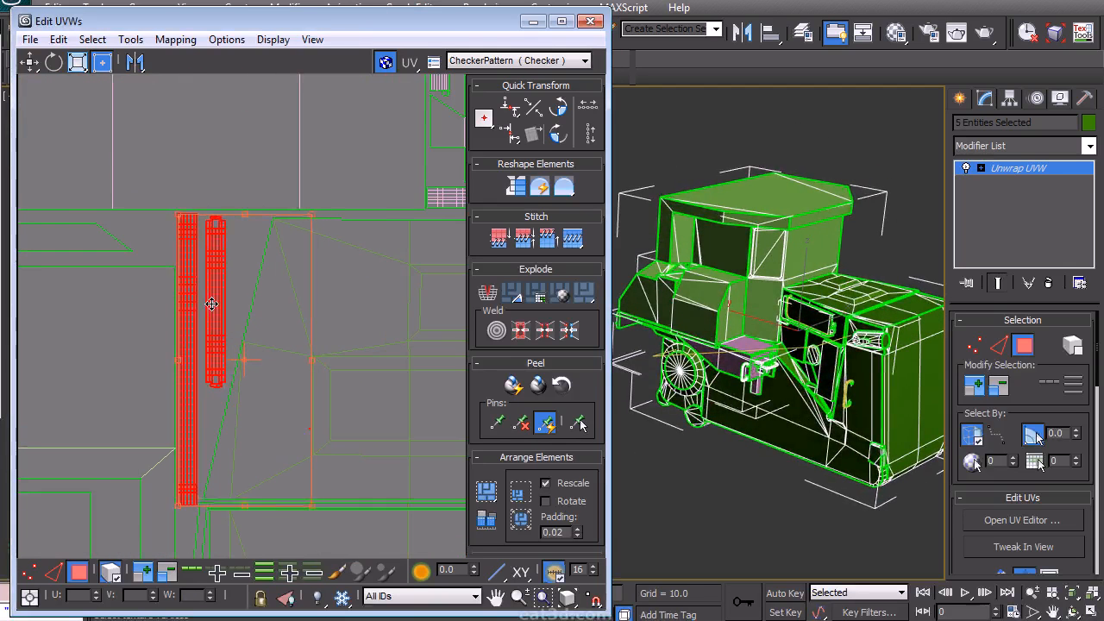
# - Select the cab's rear island in the editor
pyautogui.click(144, 226)
pyautogui.scroll(-3, 189, 284)
pyautogui.moveTo(418, 333); pyautogui.dragTo(371, 390)
pyautogui.keyDown('ctrl'); pyautogui.click(369, 317); pyautogui.keyUp('ctrl')
pyautogui.scroll(2, 241, 324)
pyautogui.moveTo(240, 323); pyautogui.dragTo(246, 359, button='middle')
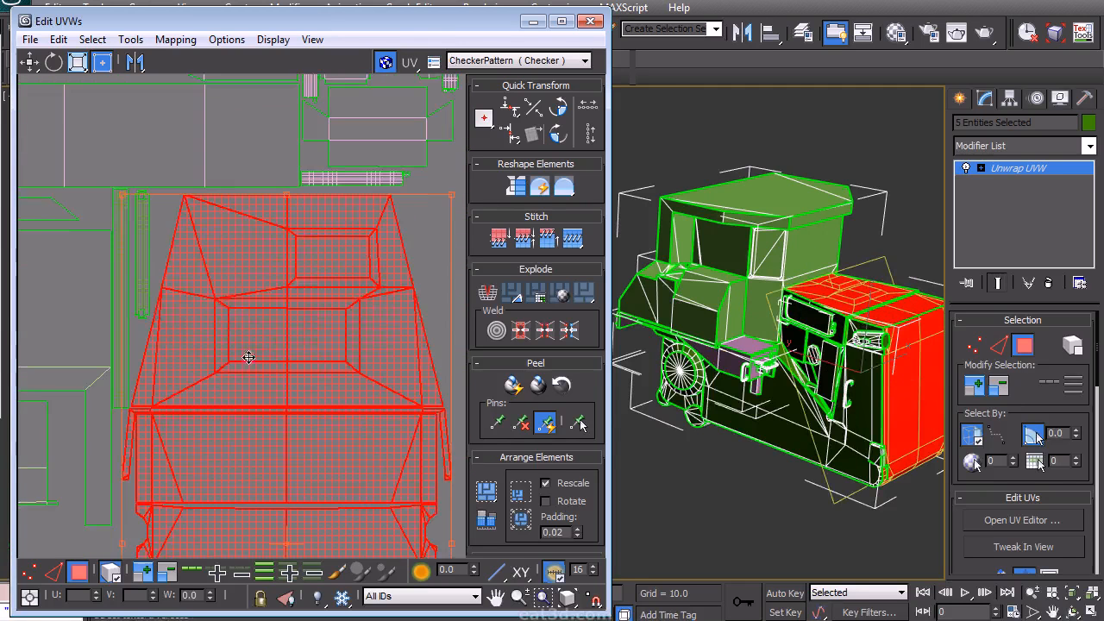
# - Reposition the cab's rear island and undo a stray nudge of a thin strip island
pyautogui.click(89, 213)
pyautogui.moveTo(145, 265); pyautogui.dragTo(234, 281, button='middle')
pyautogui.scroll(3, 234, 282)
pyautogui.click(198, 295)
pyautogui.moveTo(198, 296); pyautogui.dragTo(202, 298)
pyautogui.hotkey('ctrl', 'z')
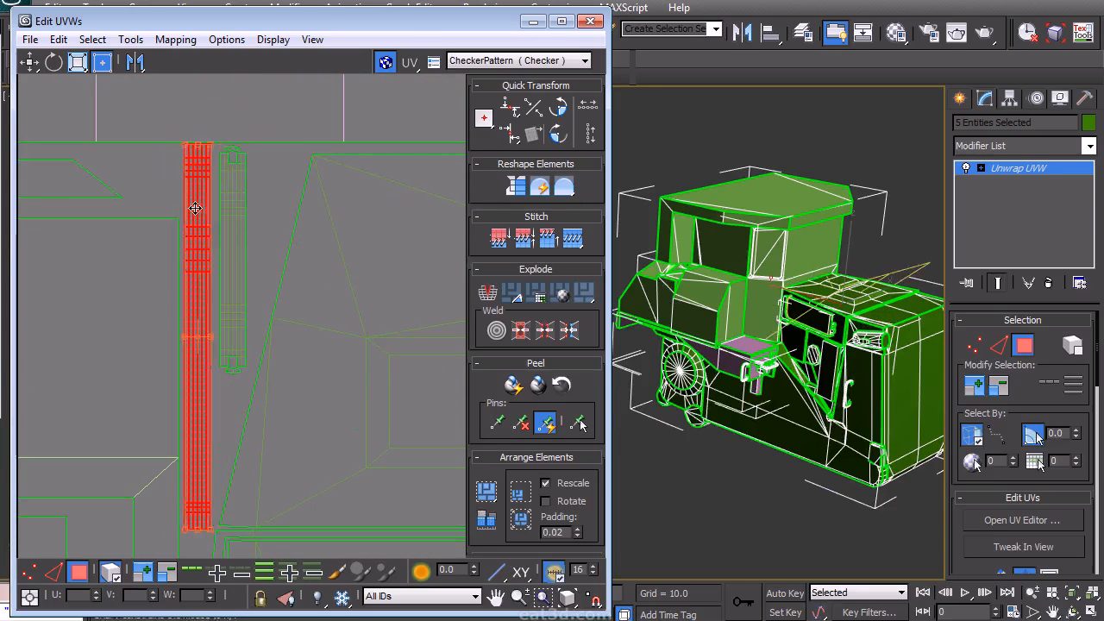
# - Move the long horizontal strip island into place next to the other strips
pyautogui.moveTo(264, 190); pyautogui.dragTo(215, 365)
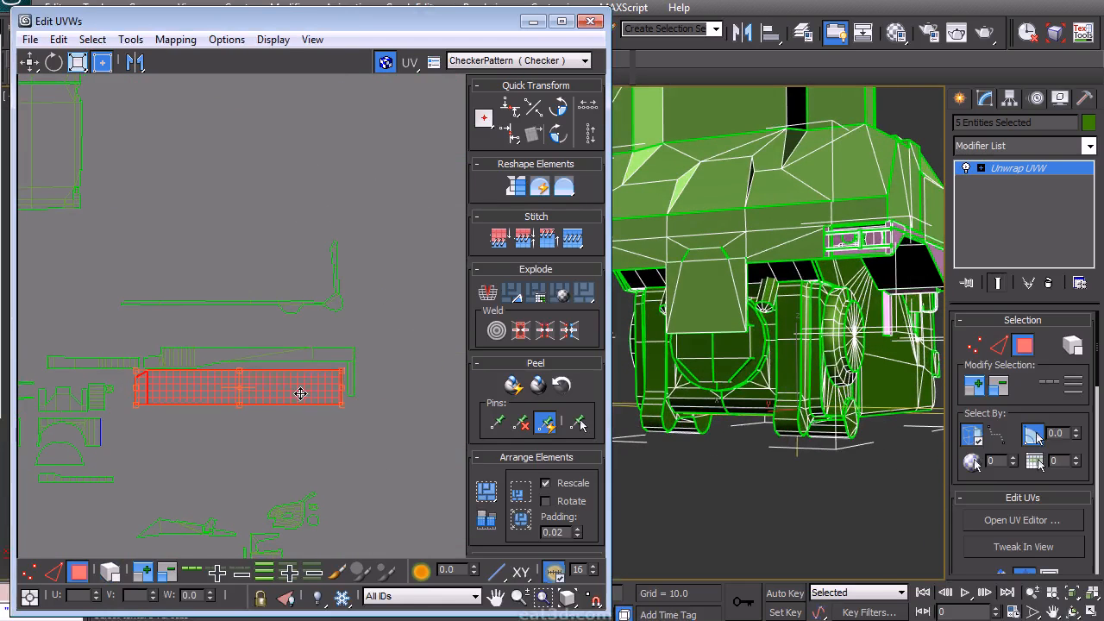
pyautogui.moveTo(386, 429); pyautogui.dragTo(341, 360)
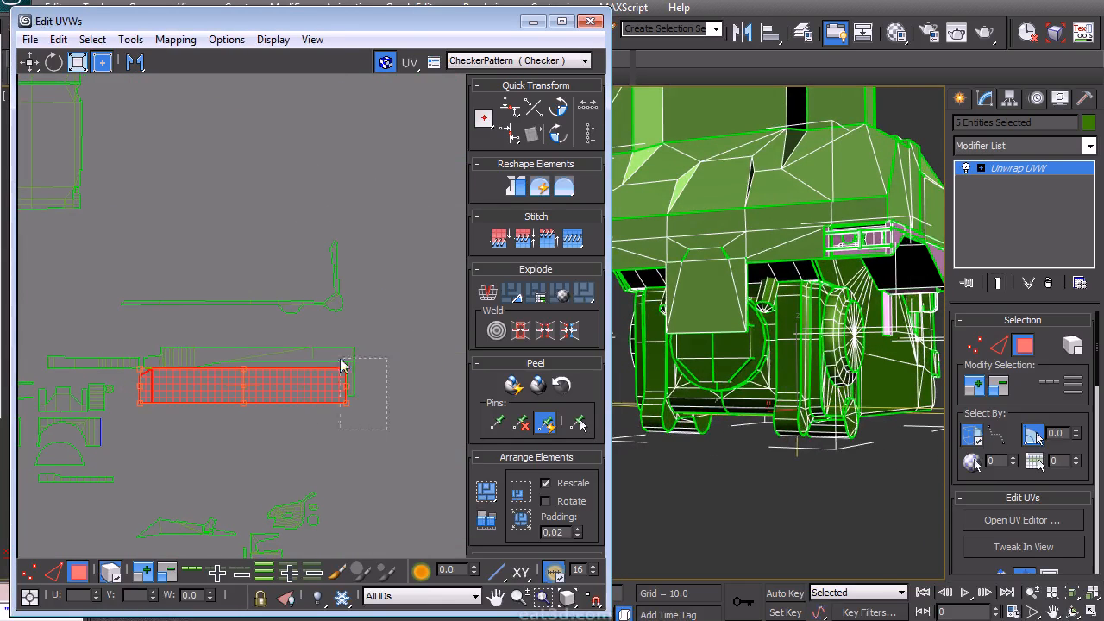
pyautogui.moveTo(211, 342); pyautogui.dragTo(165, 366)
pyautogui.moveTo(174, 382); pyautogui.dragTo(205, 383)
# - Select the long thin strip island and align it above its matching strip
pyautogui.scroll(-1, 221, 406)
pyautogui.moveTo(256, 416); pyautogui.dragTo(261, 466, button='middle')
pyautogui.scroll(-1, 301, 386)
pyautogui.scroll(-1, 301, 393)
pyautogui.moveTo(301, 392); pyautogui.dragTo(334, 408, button='middle')
pyautogui.click(355, 323)
pyautogui.moveTo(324, 333); pyautogui.dragTo(313, 335, button='middle')
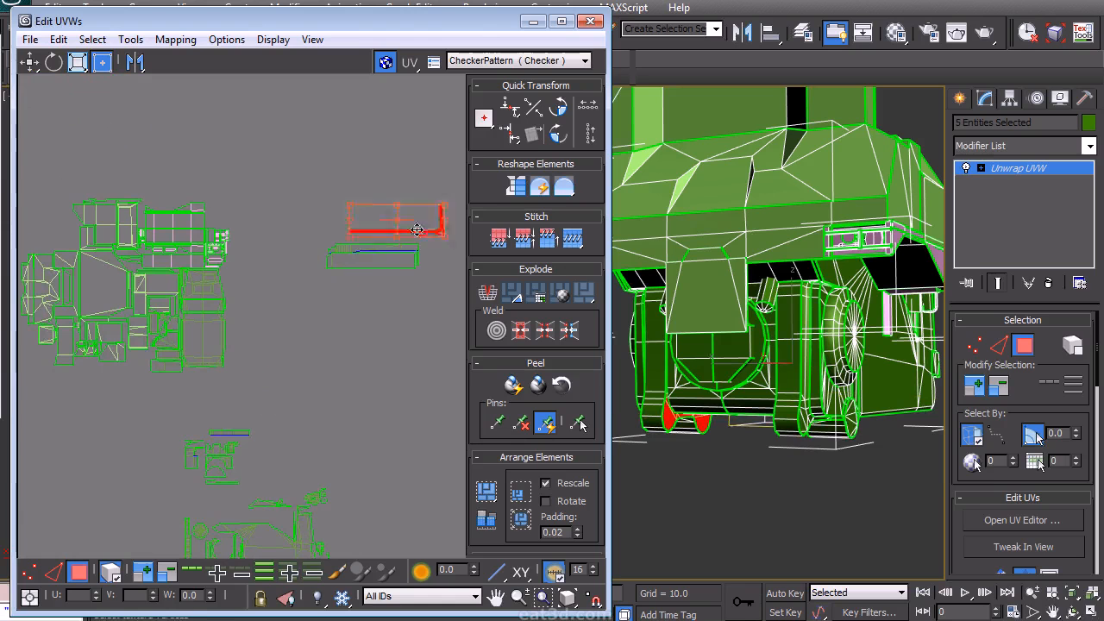
pyautogui.moveTo(418, 230); pyautogui.dragTo(390, 226)
# - Select the small hooked island and move it beside the long side strips
pyautogui.scroll(2, 391, 227)
pyautogui.click(373, 327)
pyautogui.moveTo(373, 327); pyautogui.dragTo(258, 388, button='middle')
pyautogui.scroll(3, 300, 338)
pyautogui.moveTo(268, 341); pyautogui.dragTo(366, 343, button='middle')
pyautogui.moveTo(218, 352); pyautogui.dragTo(343, 325, button='middle')
pyautogui.moveTo(461, 229); pyautogui.dragTo(302, 296, button='middle')
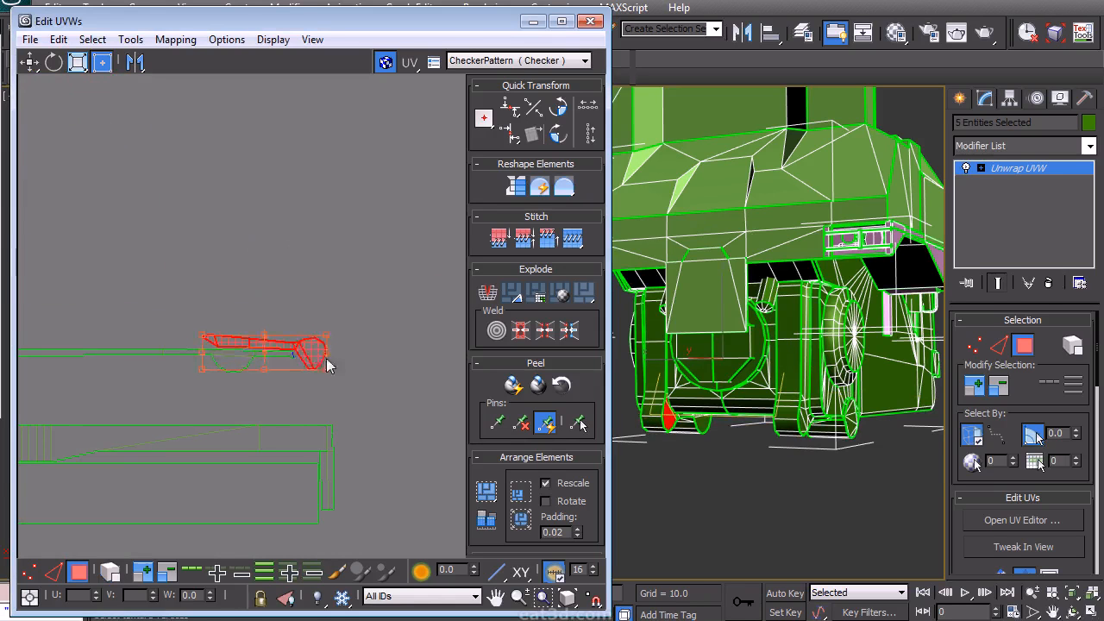
pyautogui.moveTo(325, 380); pyautogui.dragTo(384, 345, button='middle')
# - Rotate the small hooked island and nudge it into line with the strips
pyautogui.scroll(-2, 384, 345)
pyautogui.moveTo(414, 344); pyautogui.dragTo(106, 277)
pyautogui.moveTo(269, 317); pyautogui.dragTo(323, 365)
pyautogui.doubleClick(559, 138)
pyautogui.moveTo(319, 369); pyautogui.dragTo(346, 364, button='middle')
pyautogui.scroll(2, 345, 365)
# - Select the narrow vertical island at the strips' end and move it into place
pyautogui.click(58, 305)
pyautogui.click(110, 574)
pyautogui.moveTo(61, 301); pyautogui.dragTo(121, 378)
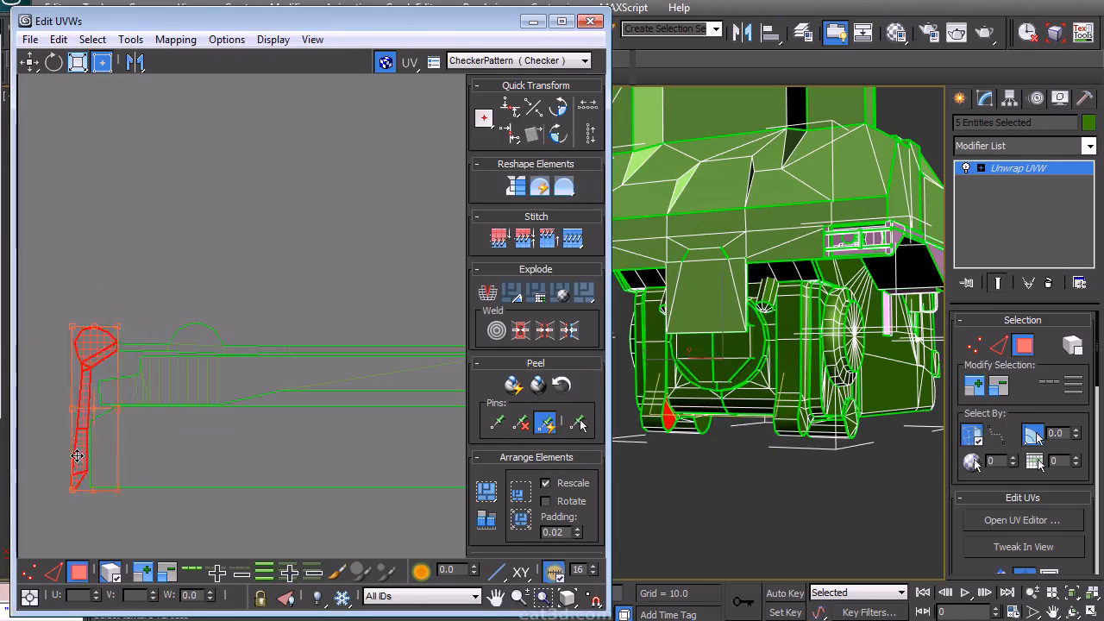
pyautogui.click(261, 309)
pyautogui.moveTo(262, 313); pyautogui.dragTo(221, 303, button='middle')
# - Select the large chassis side island and move it down into open space
pyautogui.scroll(-4, 220, 295)
pyautogui.moveTo(135, 395); pyautogui.dragTo(349, 275)
pyautogui.scroll(-5, 833, 384)
pyautogui.keyDown('alt'); pyautogui.moveTo(833, 383); pyautogui.dragTo(673, 362, button='middle'); pyautogui.keyUp('alt')
pyautogui.scroll(-3, 259, 393)
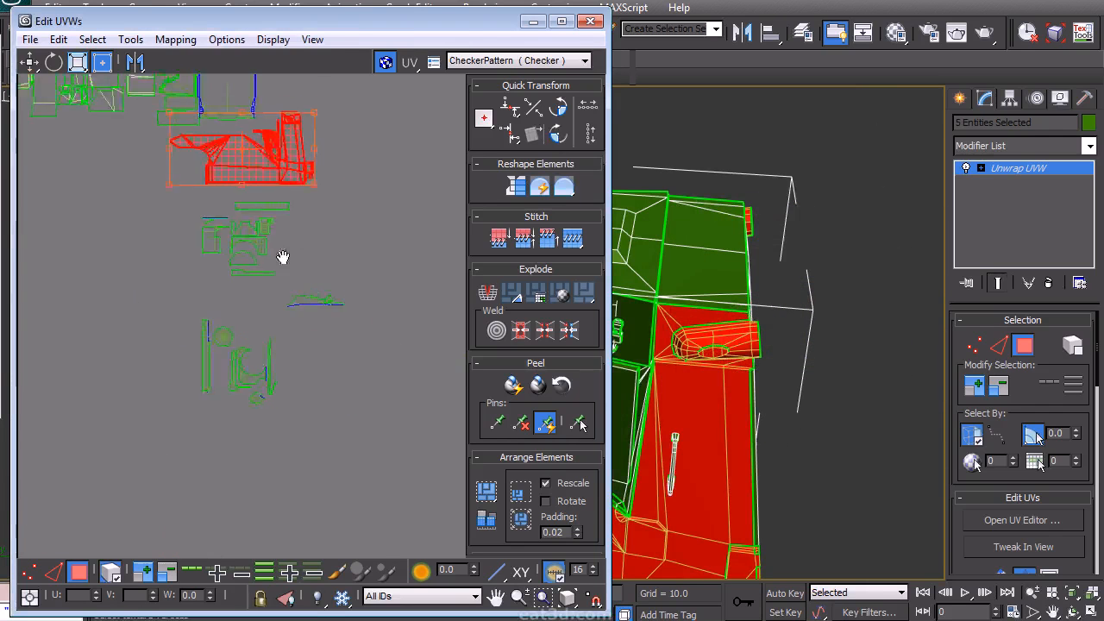
pyautogui.scroll(2, 289, 204)
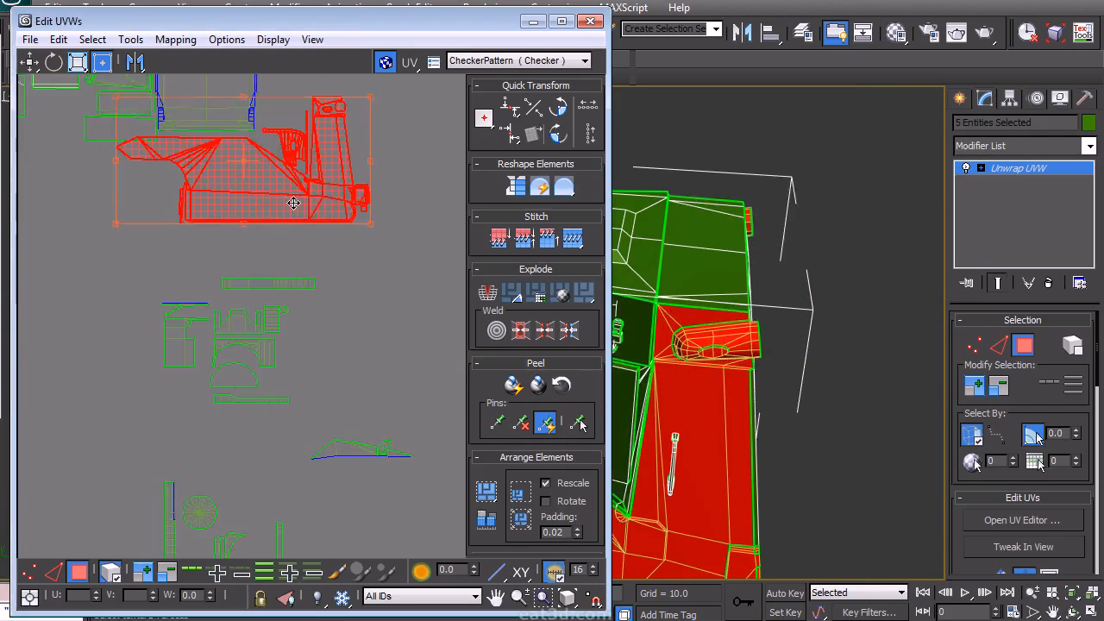
pyautogui.moveTo(291, 197); pyautogui.dragTo(261, 363, button='middle')
pyautogui.moveTo(296, 275); pyautogui.dragTo(291, 275)
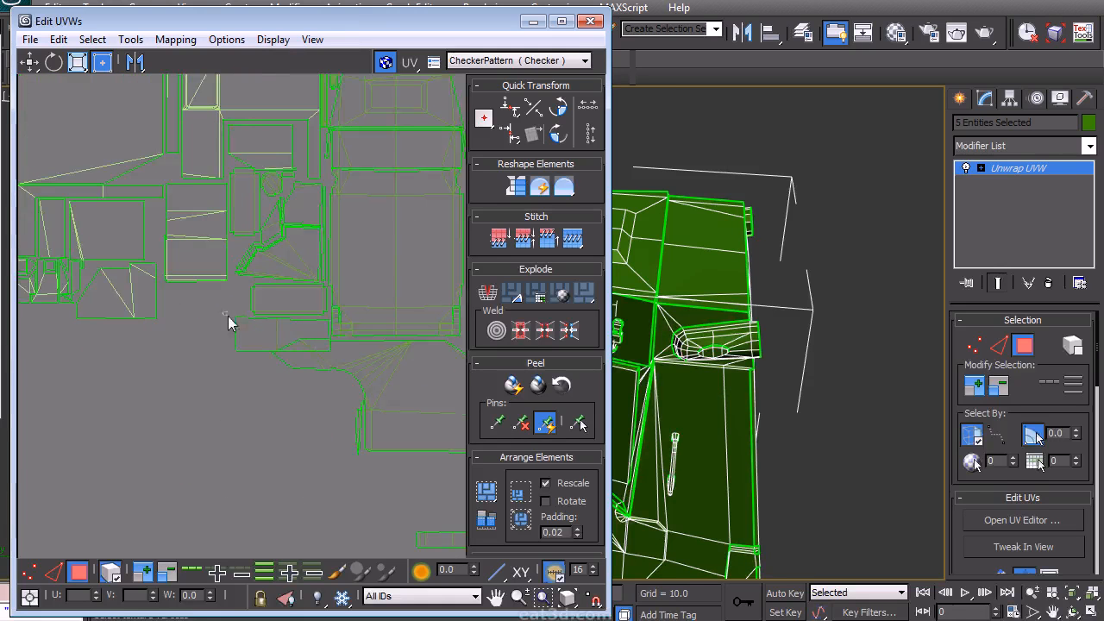
# - Move the rectangular panel island to sit against its neighbouring islands
pyautogui.scroll(3, 188, 304)
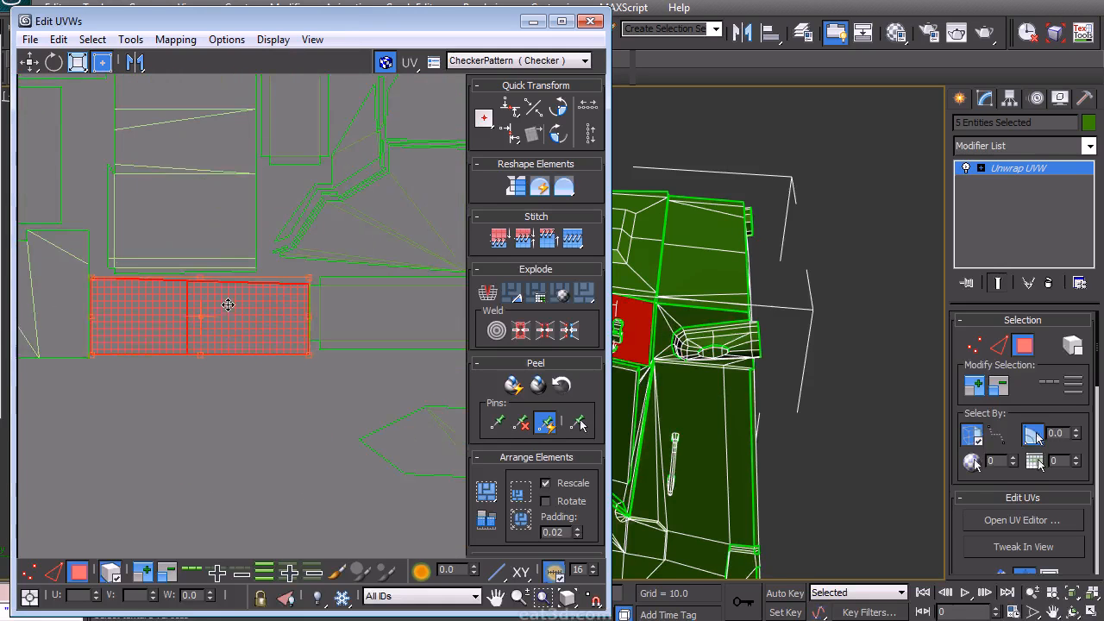
pyautogui.moveTo(244, 404); pyautogui.dragTo(264, 343, button='middle')
pyautogui.moveTo(315, 338); pyautogui.dragTo(319, 335)
pyautogui.click(317, 376)
pyautogui.moveTo(318, 375)
pyautogui.mouseDown(button='middle')
pyautogui.moveTo(334, 370)
pyautogui.moveTo(303, 382)
pyautogui.mouseUp(button='middle')
pyautogui.scroll(-4, 303, 382)
pyautogui.moveTo(453, 388); pyautogui.dragTo(363, 360, button='middle')
pyautogui.scroll(-2, 316, 328)
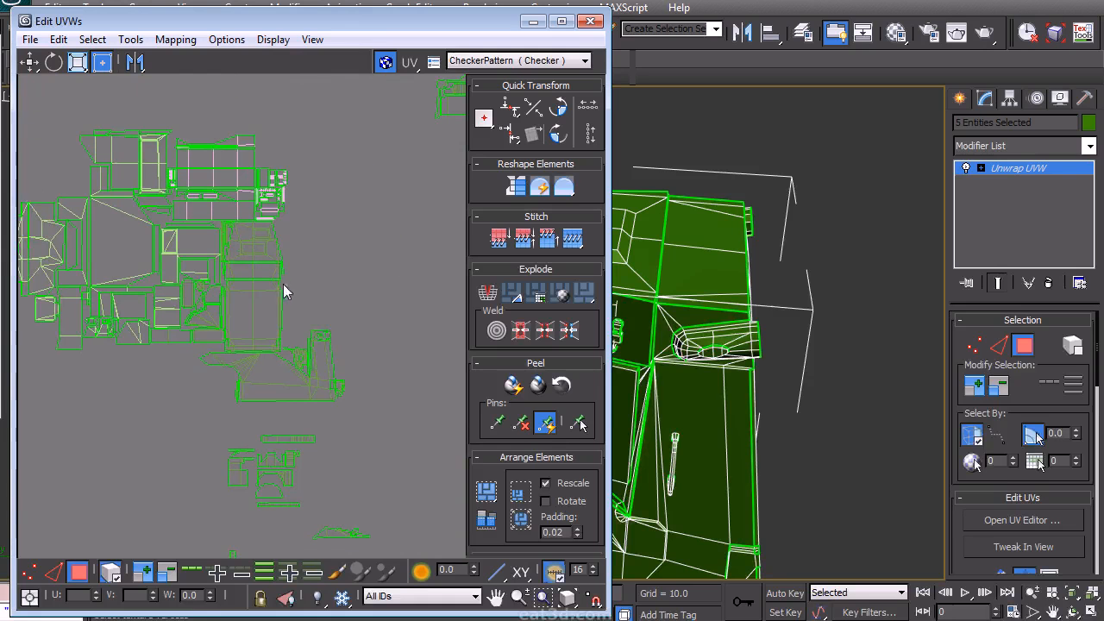
# - Select the chassis side island again and shift it left
pyautogui.scroll(6, 276, 304)
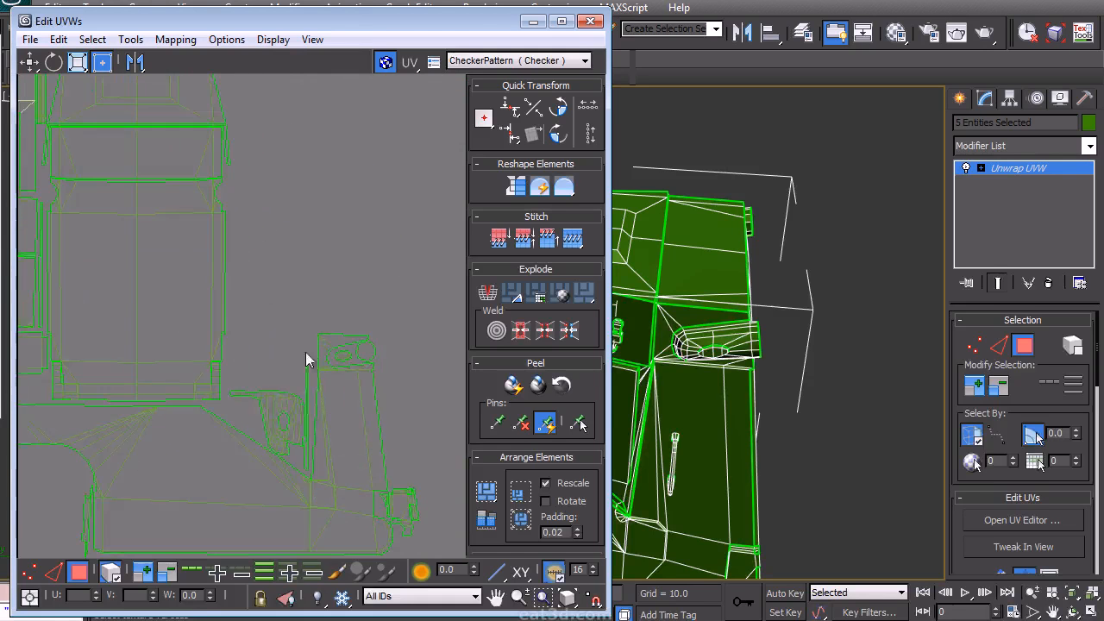
pyautogui.moveTo(306, 437); pyautogui.dragTo(304, 432)
pyautogui.scroll(-2, 285, 404)
pyautogui.scroll(-2, 339, 329)
pyautogui.moveTo(419, 461); pyautogui.dragTo(295, 275)
pyautogui.moveTo(302, 389); pyautogui.dragTo(257, 388)
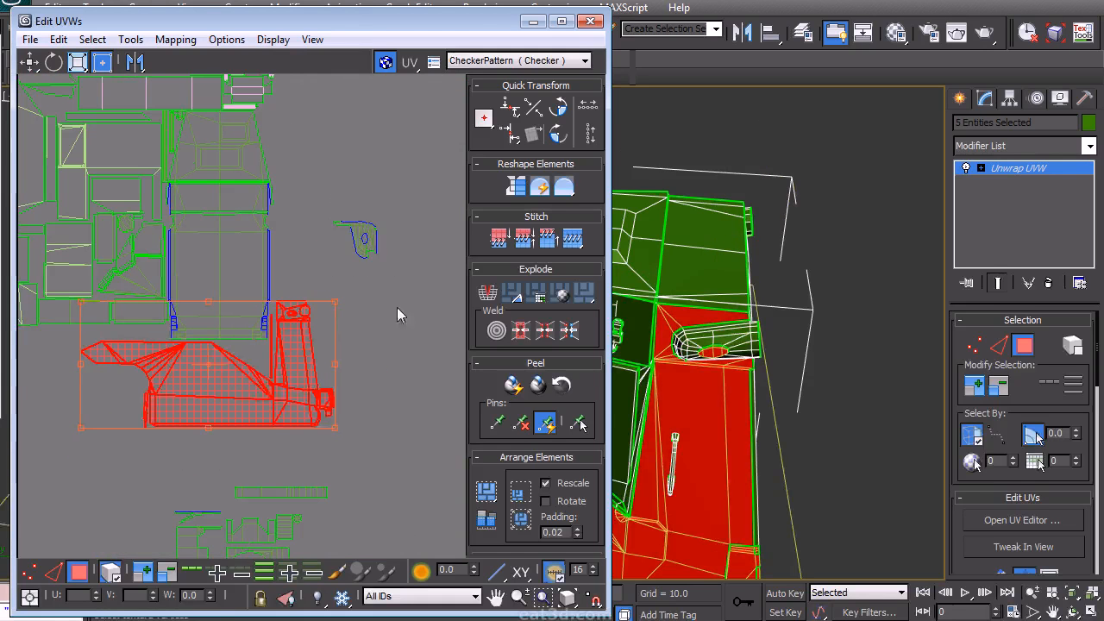
# - Reposition the chassis side island and a neighbouring island in the layout
pyautogui.moveTo(384, 264); pyautogui.dragTo(330, 197)
pyautogui.click(373, 325)
pyautogui.moveTo(335, 324); pyautogui.dragTo(363, 305, button='middle')
pyautogui.moveTo(289, 501); pyautogui.dragTo(270, 324, button='middle')
pyautogui.scroll(3, 270, 325)
pyautogui.moveTo(210, 395); pyautogui.dragTo(225, 288, button='middle')
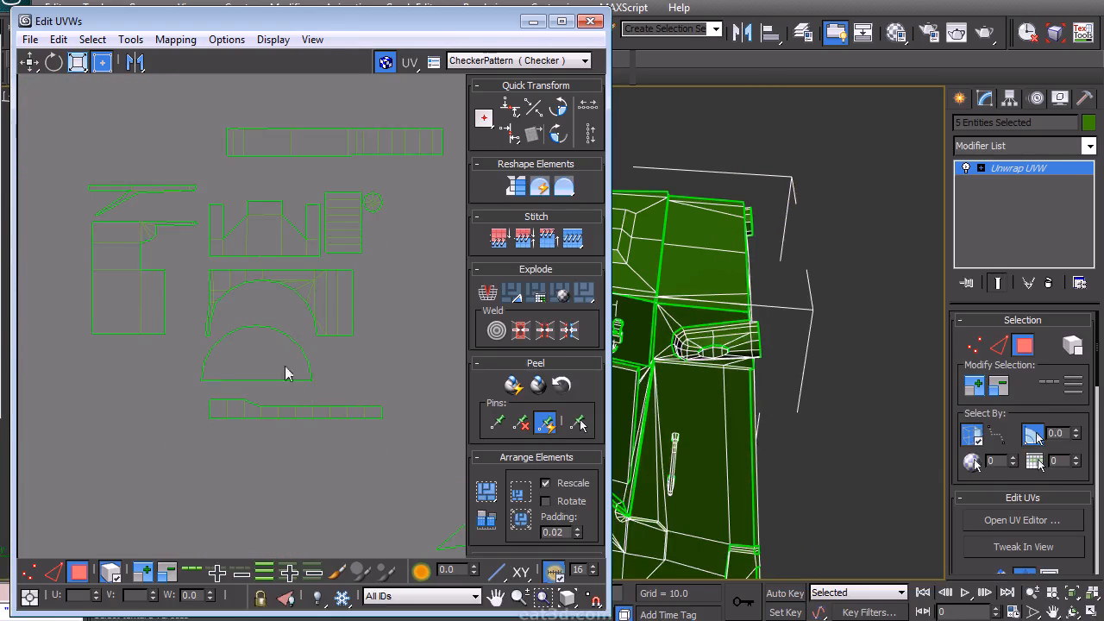
pyautogui.keyDown('alt'); pyautogui.moveTo(720, 345); pyautogui.dragTo(801, 173, button='middle'); pyautogui.keyUp('alt')
# - Switch to edge selection and stitch the small upper island along its bottom edge
pyautogui.moveTo(294, 258); pyautogui.dragTo(249, 362, button='middle')
pyautogui.click(227, 175)
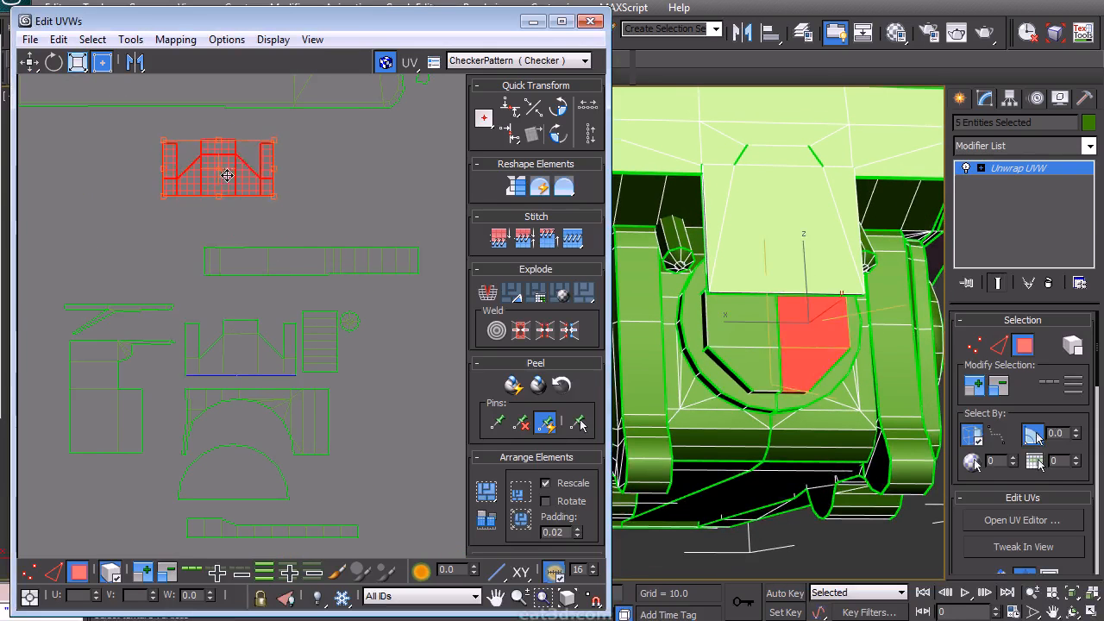
pyautogui.moveTo(126, 242); pyautogui.dragTo(201, 157)
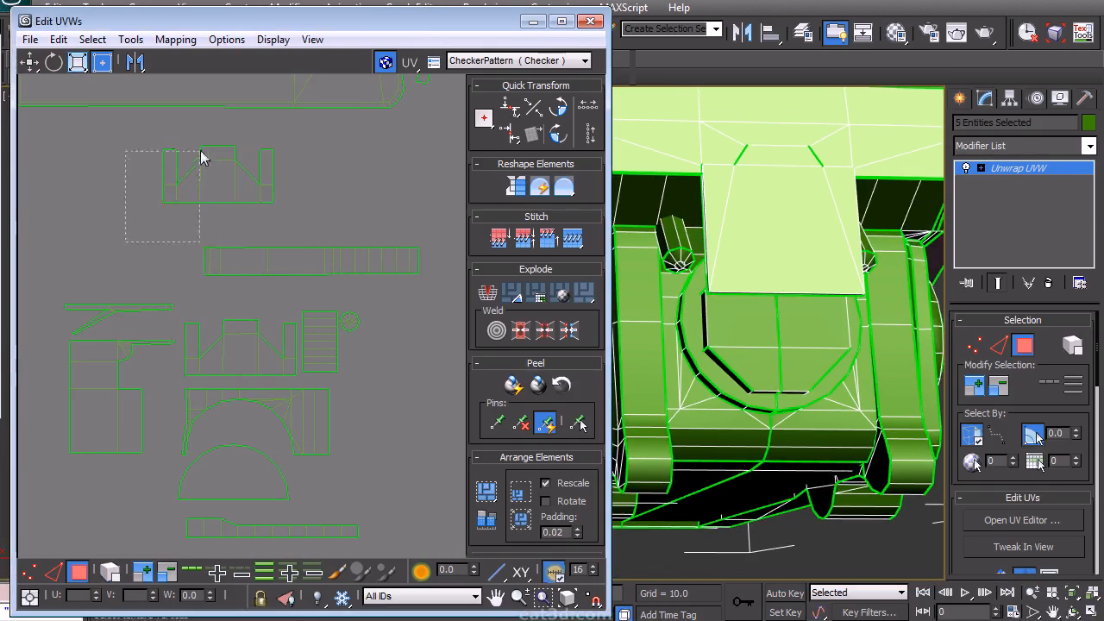
pyautogui.moveTo(301, 381); pyautogui.dragTo(301, 382)
pyautogui.click(128, 41)
pyautogui.click(38, 130)
pyautogui.click(304, 204)
pyautogui.rightClick(298, 198)
pyautogui.click(291, 154)
pyautogui.press('2')
pyautogui.click(155, 206)
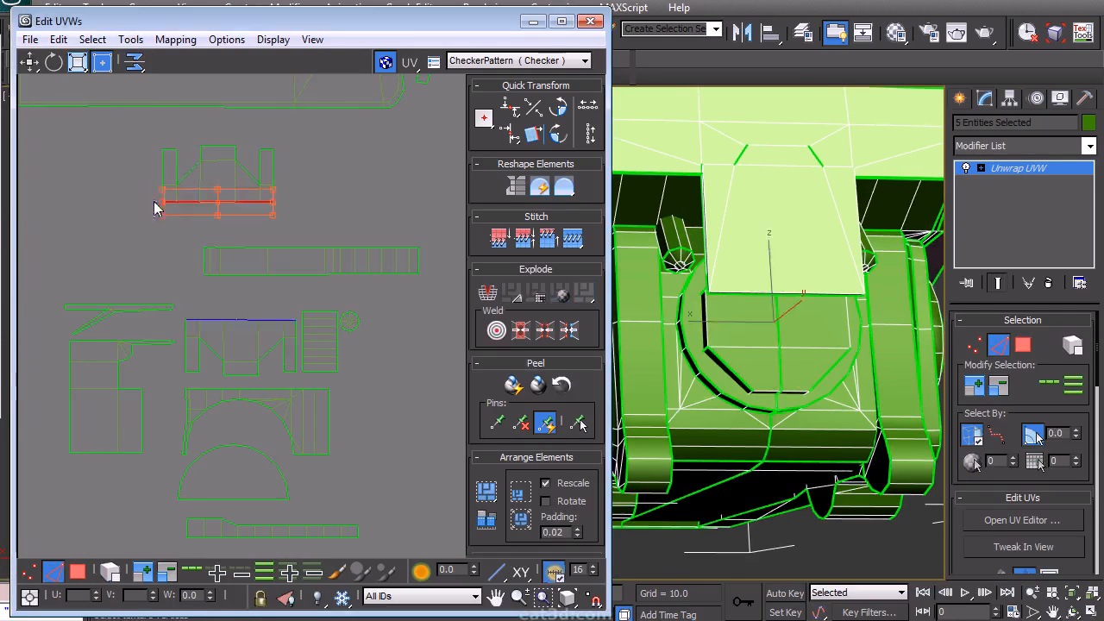
pyautogui.press('s')
pyautogui.rightClick(308, 154)
pyautogui.click(297, 88)
# - Move the selected strip island beside the lower island group
pyautogui.moveTo(286, 242); pyautogui.dragTo(298, 337, button='middle')
pyautogui.scroll(-3, 297, 336)
pyautogui.moveTo(274, 315); pyautogui.dragTo(415, 427)
pyautogui.moveTo(270, 361); pyautogui.dragTo(271, 364)
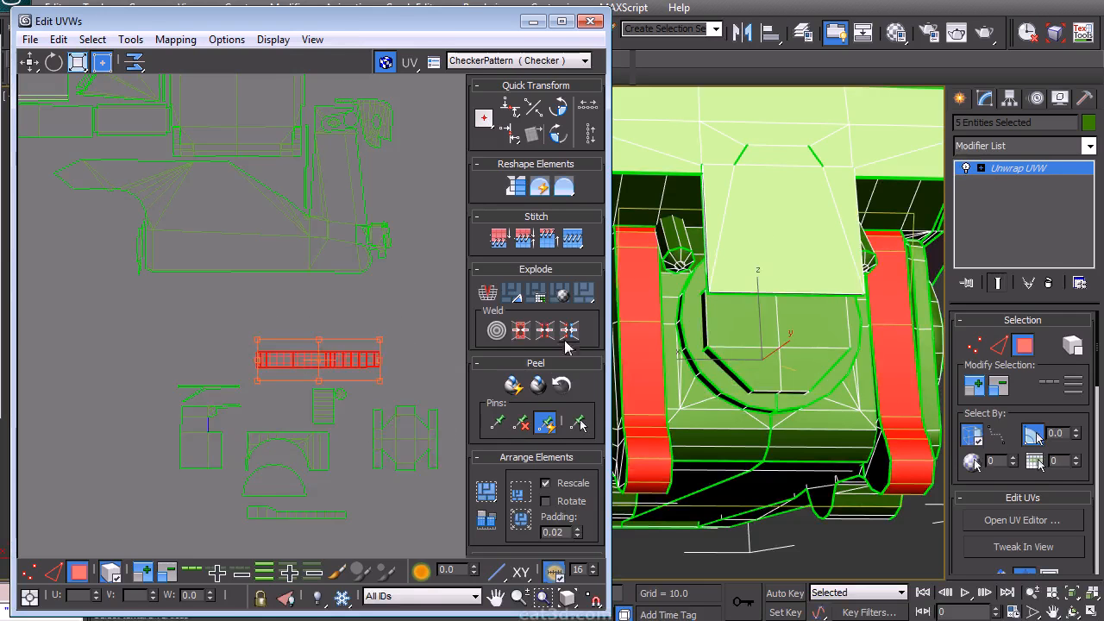
# - Select the wheel hub islands and move them beside the chassis islands
pyautogui.scroll(-1, 319, 316)
pyautogui.moveTo(319, 315); pyautogui.dragTo(392, 380, button='middle')
pyautogui.scroll(4, 250, 269)
pyautogui.moveTo(417, 414); pyautogui.dragTo(290, 241)
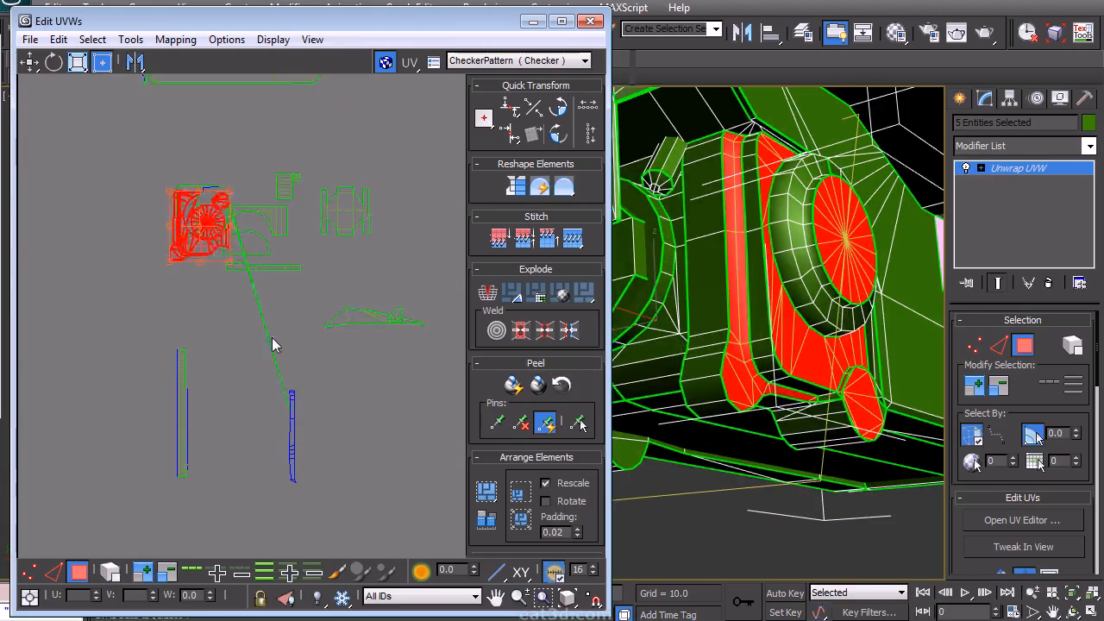
pyautogui.scroll(3, 295, 390)
pyautogui.click(111, 569)
pyautogui.moveTo(197, 363); pyautogui.dragTo(268, 513)
pyautogui.moveTo(245, 425); pyautogui.dragTo(143, 138)
pyautogui.moveTo(143, 138); pyautogui.dragTo(235, 398, button='middle')
pyautogui.moveTo(234, 397); pyautogui.dragTo(145, 185)
pyautogui.scroll(4, 178, 276)
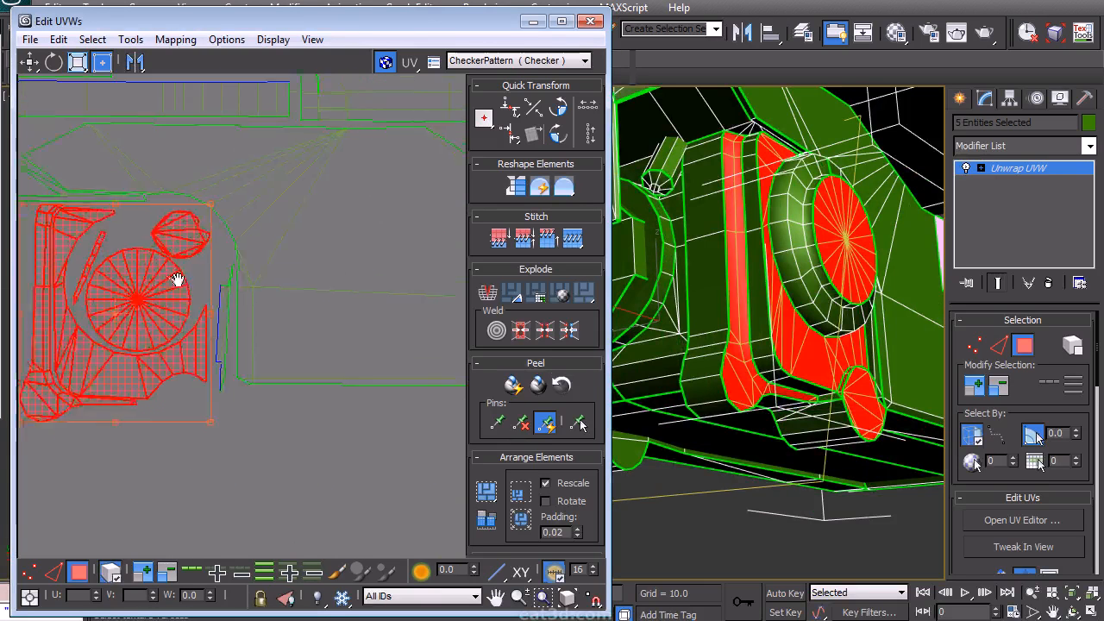
# - Select the L-shaped panel islands and move them into position
pyautogui.moveTo(175, 341)
pyautogui.mouseDown()
pyautogui.moveTo(185, 345)
pyautogui.moveTo(170, 331)
pyautogui.mouseUp()
pyautogui.click(49, 337)
pyautogui.moveTo(289, 388)
pyautogui.mouseDown(button='middle')
pyautogui.moveTo(301, 392)
pyautogui.moveTo(294, 378)
pyautogui.mouseUp(button='middle')
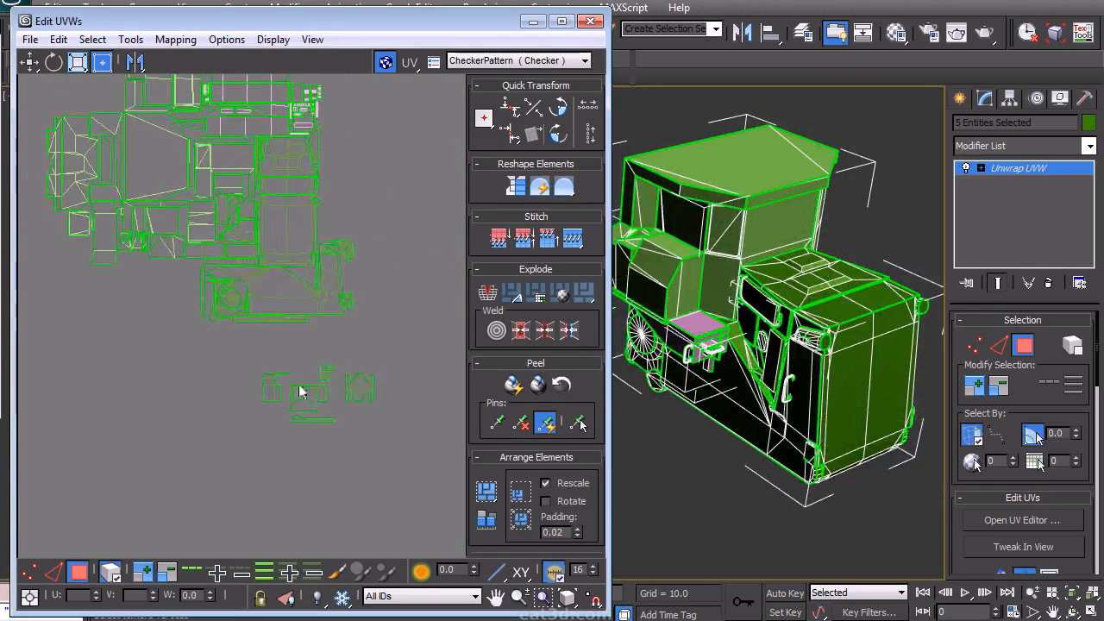
pyautogui.scroll(4, 254, 393)
pyautogui.moveTo(236, 512); pyautogui.dragTo(335, 379)
pyautogui.moveTo(293, 414); pyautogui.dragTo(277, 370, button='middle')
pyautogui.scroll(3, 277, 371)
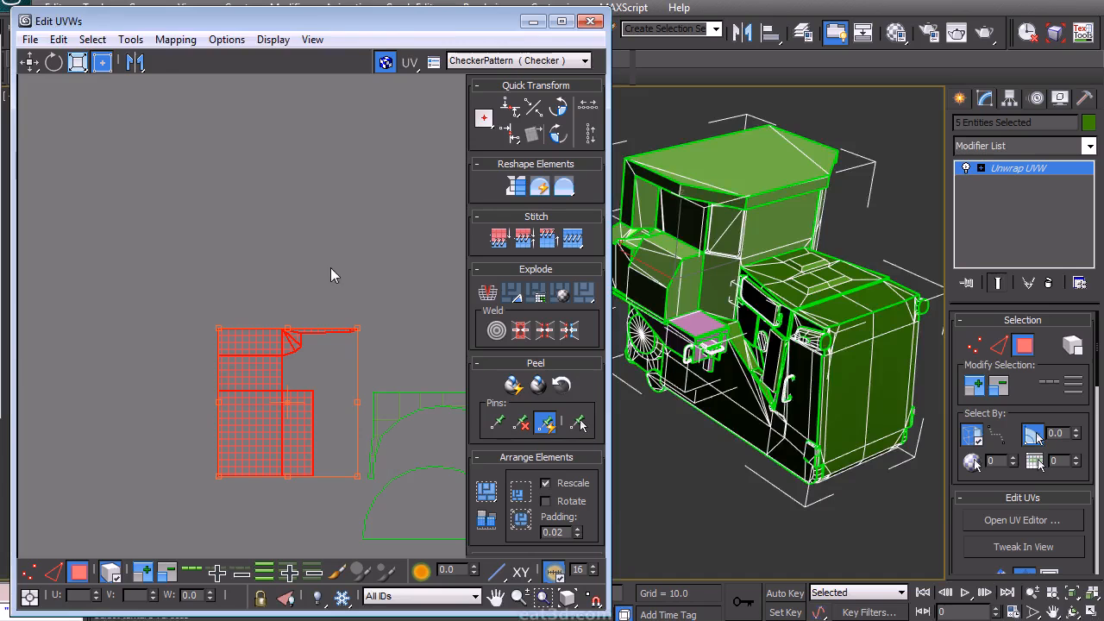
# - Select the thin upright island and rotate it a quarter turn
pyautogui.keyDown('alt'); pyautogui.moveTo(703, 281); pyautogui.dragTo(919, 309, button='middle'); pyautogui.keyUp('alt')
pyautogui.scroll(3, 897, 311)
pyautogui.keyDown('alt'); pyautogui.moveTo(872, 337); pyautogui.dragTo(739, 339, button='middle'); pyautogui.keyUp('alt')
pyautogui.moveTo(285, 364); pyautogui.dragTo(278, 369, button='middle')
pyautogui.click(344, 295)
pyautogui.scroll(3, 340, 297)
pyautogui.click(112, 573)
pyautogui.moveTo(410, 273); pyautogui.dragTo(271, 367)
pyautogui.click(558, 107)
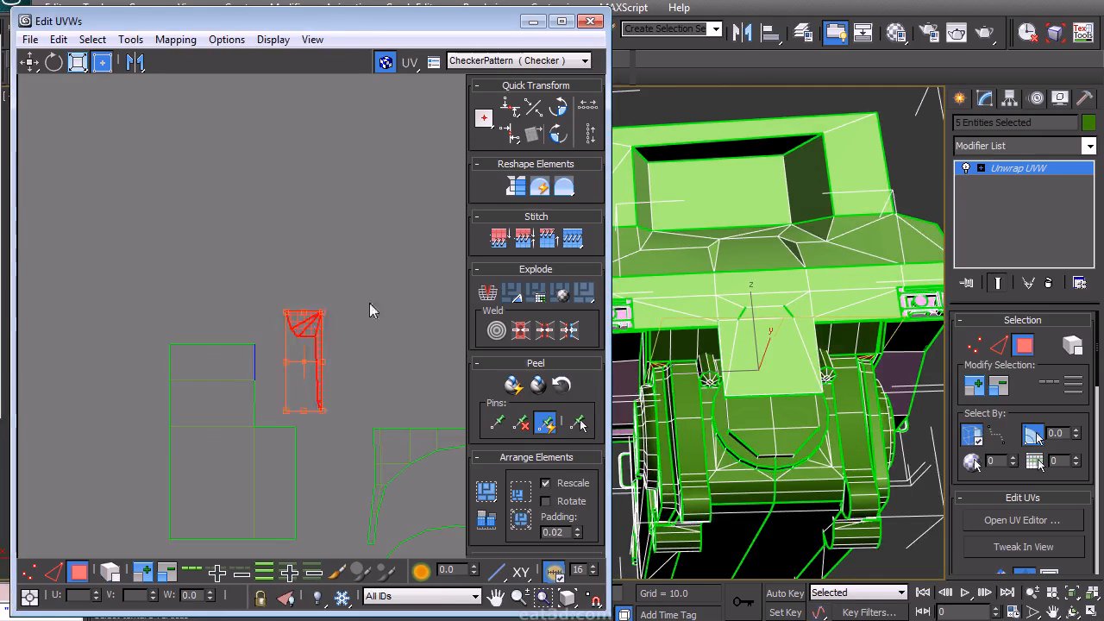
# - Select the small step islands and move them next to the panel islands
pyautogui.click(331, 367)
pyautogui.scroll(-2, 324, 380)
pyautogui.moveTo(195, 501); pyautogui.dragTo(308, 364)
pyautogui.scroll(-3, 362, 412)
pyautogui.moveTo(321, 417); pyautogui.dragTo(171, 256)
pyautogui.moveTo(172, 256); pyautogui.dragTo(205, 384, button='middle')
pyautogui.scroll(1, 206, 384)
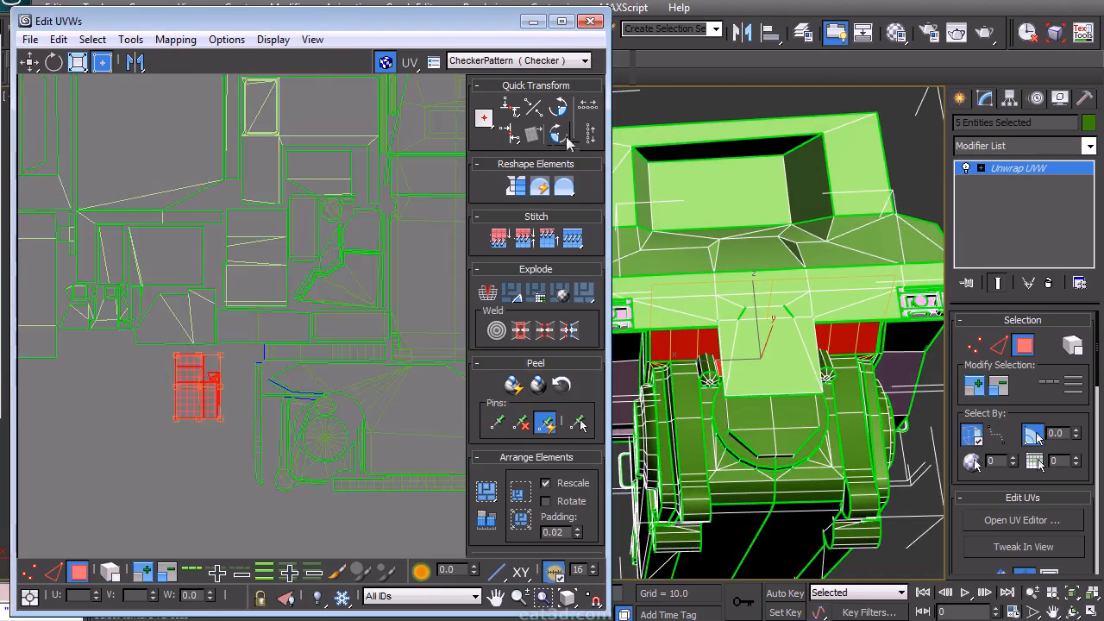
# - Move the step islands into the gap beside the chassis islands
pyautogui.scroll(3, 228, 393)
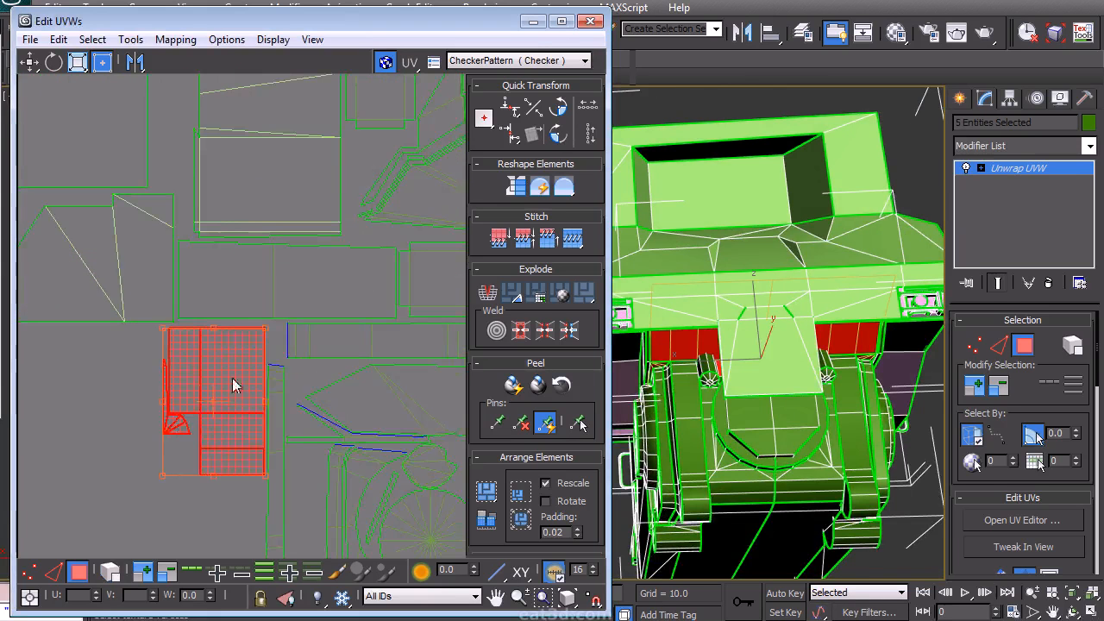
pyautogui.click(181, 504)
pyautogui.scroll(-7, 185, 499)
pyautogui.moveTo(233, 483); pyautogui.dragTo(247, 268, button='middle')
pyautogui.scroll(1, 231, 401)
pyautogui.moveTo(223, 440); pyautogui.dragTo(364, 316)
pyautogui.moveTo(326, 366); pyautogui.dragTo(150, 312)
pyautogui.click(212, 366)
pyautogui.scroll(3, 259, 354)
# - Select the small ladder island and move it beside the step islands
pyautogui.click(266, 385)
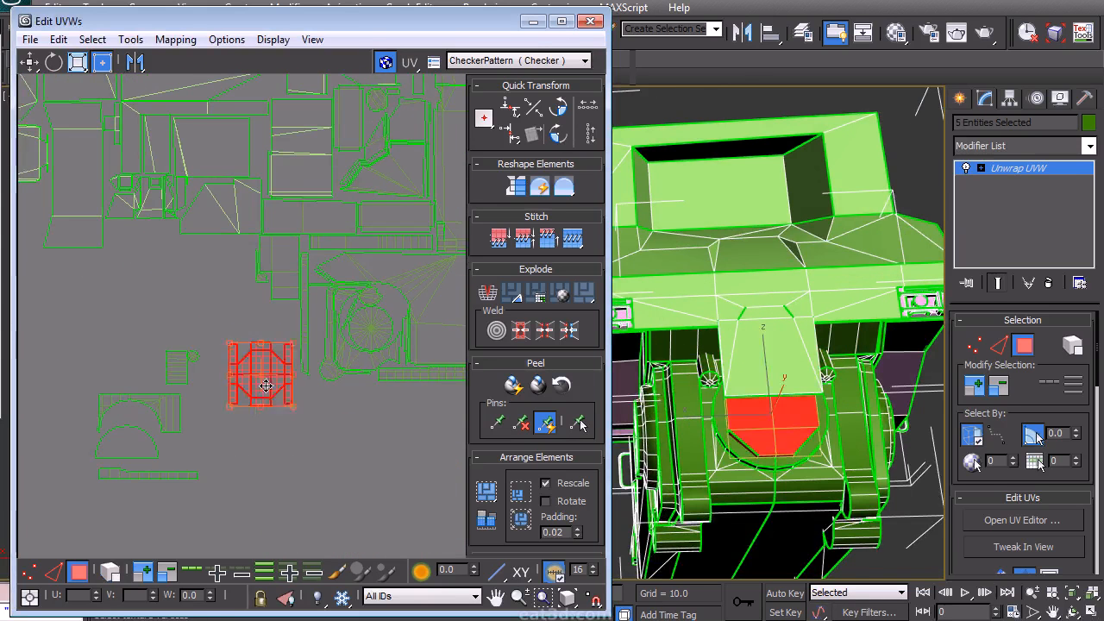
pyautogui.click(216, 343)
pyautogui.scroll(3, 225, 306)
pyautogui.moveTo(244, 345)
pyautogui.mouseDown()
pyautogui.moveTo(193, 345)
pyautogui.moveTo(234, 357)
pyautogui.mouseUp()
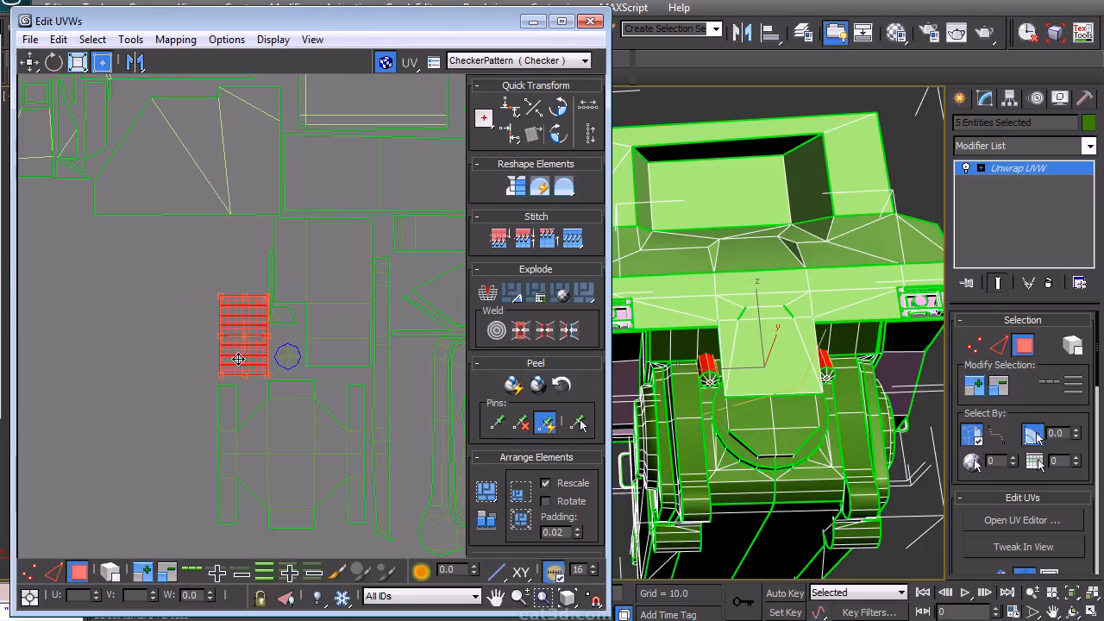
# - Select the arch island, move it near the chassis islands and rotate it a quarter turn
pyautogui.scroll(-1, 236, 363)
pyautogui.moveTo(184, 408); pyautogui.dragTo(279, 267, button='middle')
pyautogui.scroll(-1, 279, 269)
pyautogui.moveTo(220, 346); pyautogui.dragTo(227, 373, button='middle')
pyautogui.scroll(3, 199, 415)
pyautogui.click(226, 402)
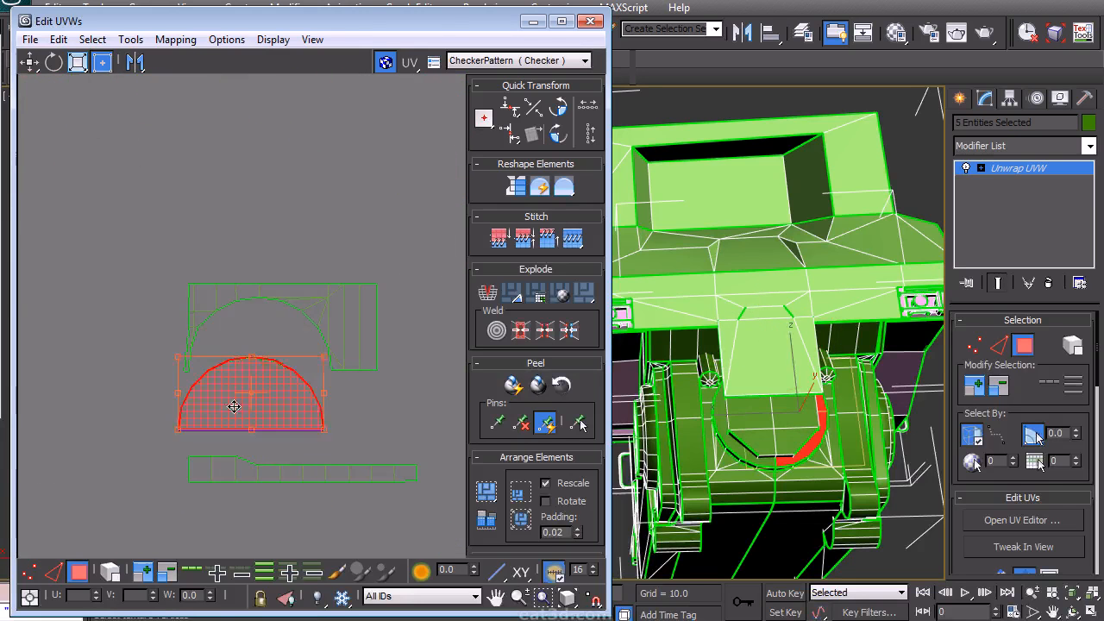
pyautogui.scroll(2, 279, 347)
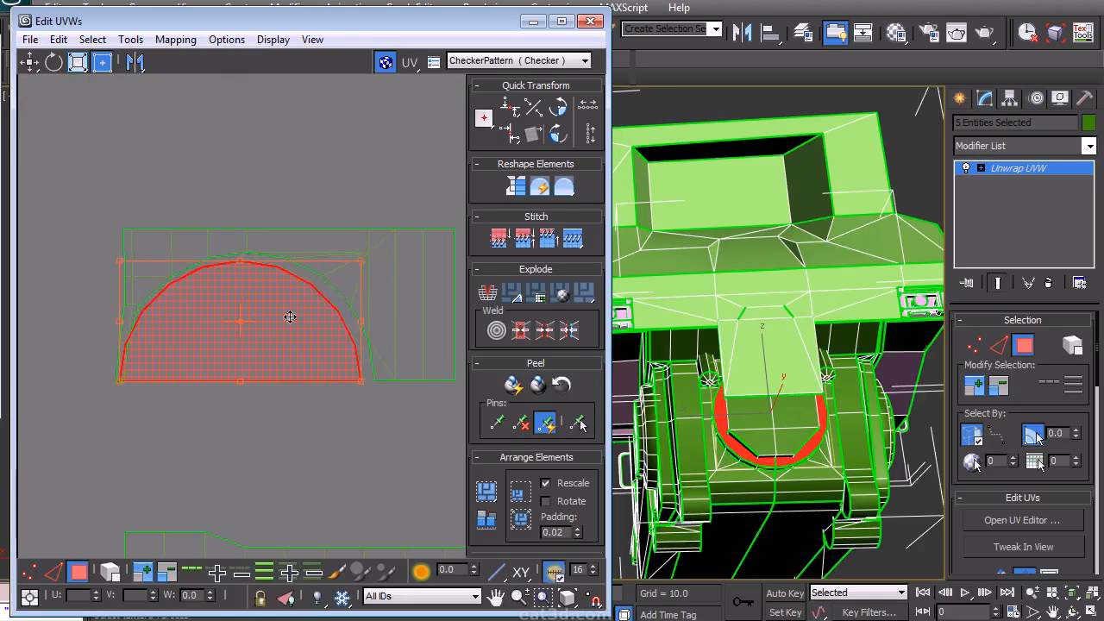
pyautogui.scroll(-5, 201, 361)
pyautogui.moveTo(226, 349); pyautogui.dragTo(293, 177)
pyautogui.scroll(2, 293, 176)
pyautogui.click(561, 139)
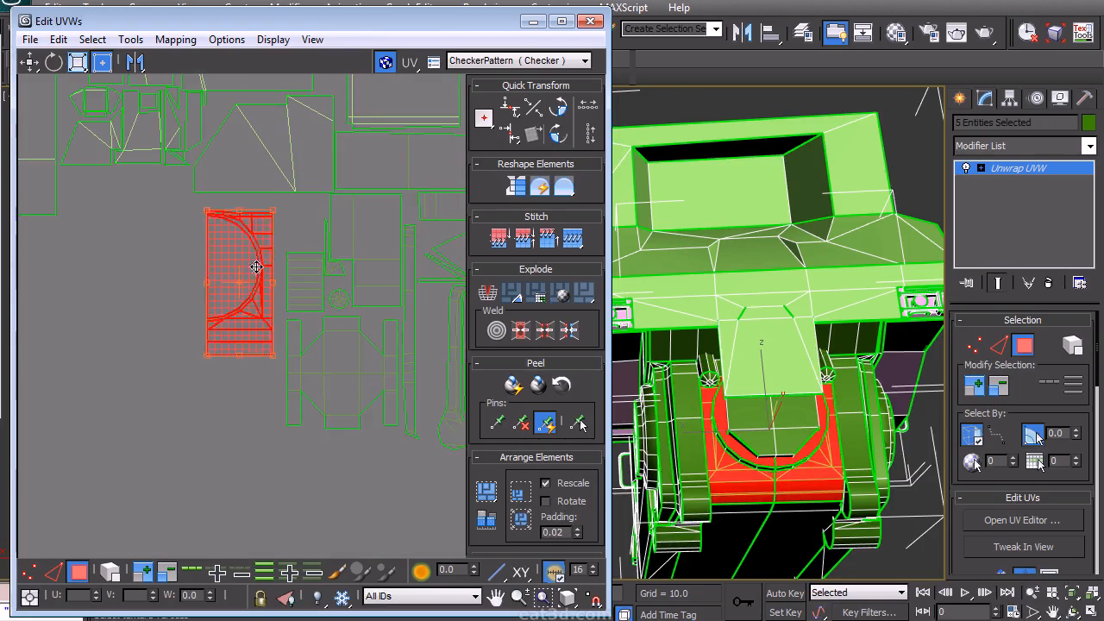
# - Reposition the rotated arch island among the chassis islands
pyautogui.click(225, 382)
pyautogui.scroll(-3, 305, 353)
pyautogui.scroll(-5, 304, 349)
pyautogui.moveTo(305, 348); pyautogui.dragTo(218, 286, button='middle')
pyautogui.moveTo(243, 248); pyautogui.dragTo(329, 385, button='middle')
pyautogui.moveTo(197, 436); pyautogui.dragTo(262, 397)
pyautogui.scroll(1, 262, 397)
pyautogui.moveTo(249, 432); pyautogui.dragTo(220, 438, button='middle')
pyautogui.scroll(1, 220, 438)
pyautogui.moveTo(189, 455); pyautogui.dragTo(320, 409)
# - Select the arch's curved strip island, rotate it a quarter turn and place it beside the arch
pyautogui.keyDown('alt'); pyautogui.moveTo(806, 339); pyautogui.dragTo(681, 302, button='middle'); pyautogui.keyUp('alt')
pyautogui.moveTo(368, 367); pyautogui.dragTo(338, 413, button='middle')
pyautogui.scroll(1, 337, 412)
pyautogui.scroll(3, 181, 409)
pyautogui.moveTo(181, 410); pyautogui.dragTo(187, 377, button='middle')
pyautogui.click(559, 134)
pyautogui.scroll(3, 162, 418)
pyautogui.moveTo(177, 377); pyautogui.dragTo(143, 386)
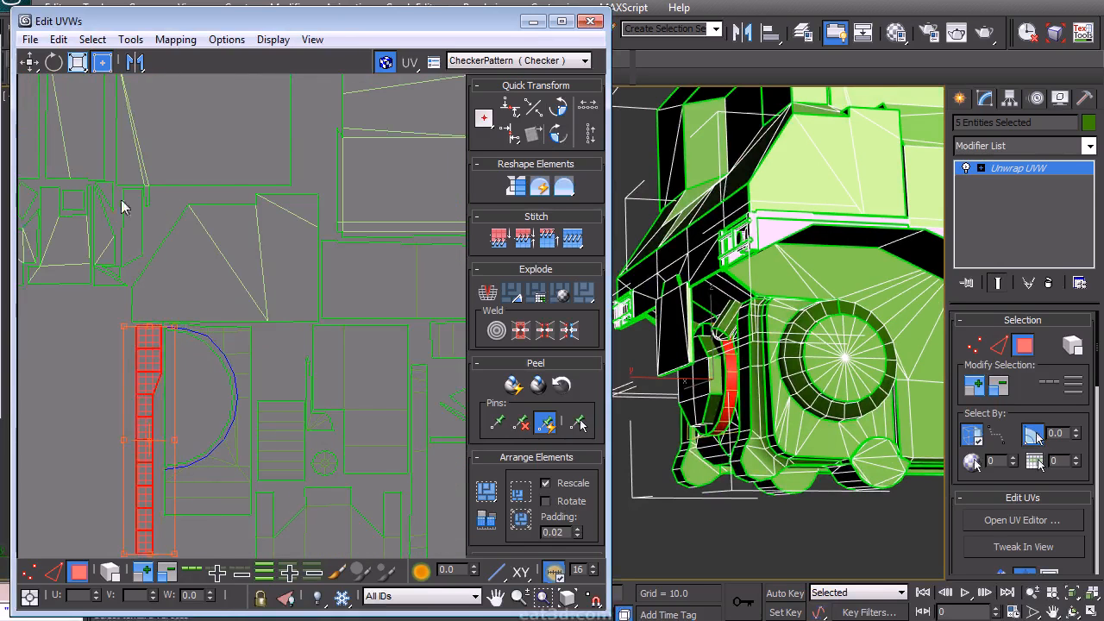
# - Select the outlying strip island and move it into the layout beside the upper-left cab islands
pyautogui.click(109, 377)
pyautogui.scroll(-5, 268, 267)
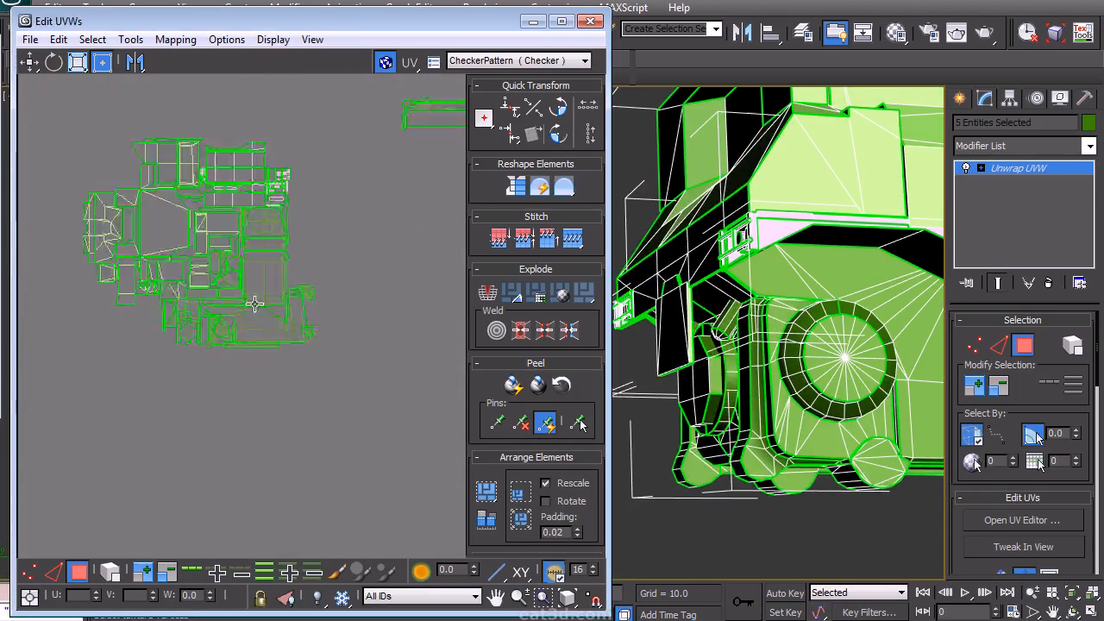
pyautogui.moveTo(267, 267); pyautogui.dragTo(310, 270, button='middle')
pyautogui.moveTo(442, 197); pyautogui.dragTo(441, 198)
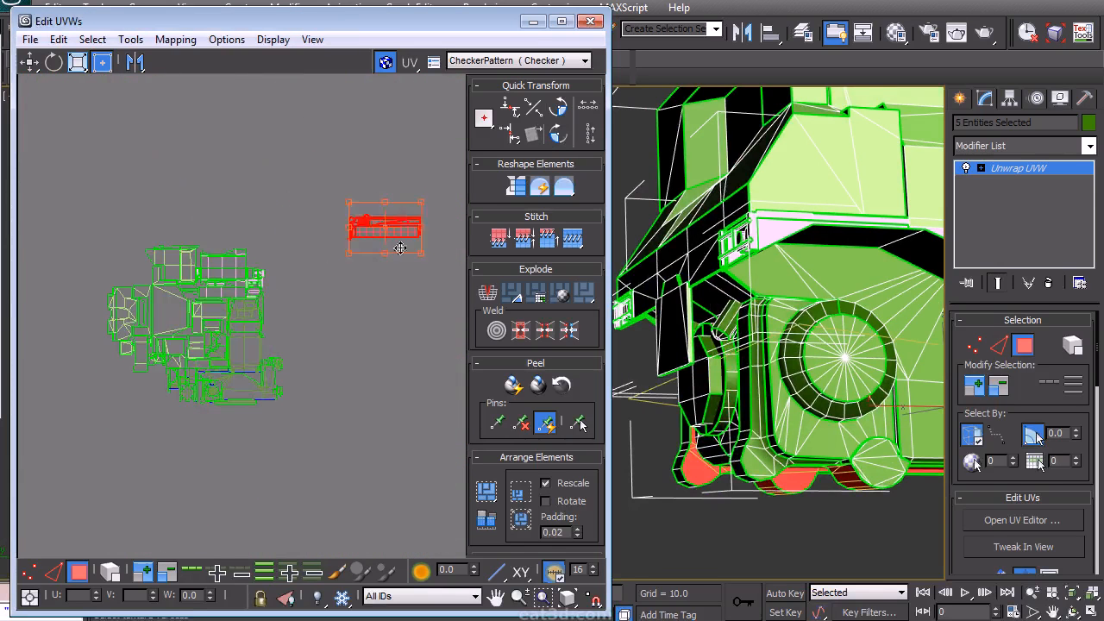
pyautogui.scroll(5, 178, 398)
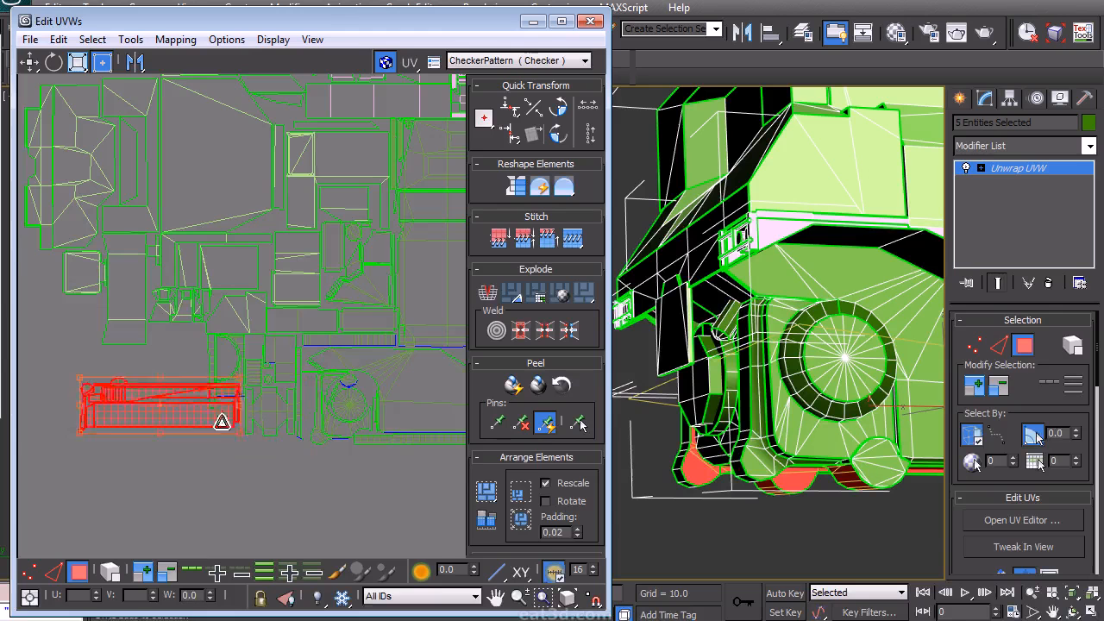
pyautogui.scroll(2, 227, 420)
pyautogui.moveTo(126, 391); pyautogui.dragTo(163, 276)
pyautogui.scroll(1, 162, 276)
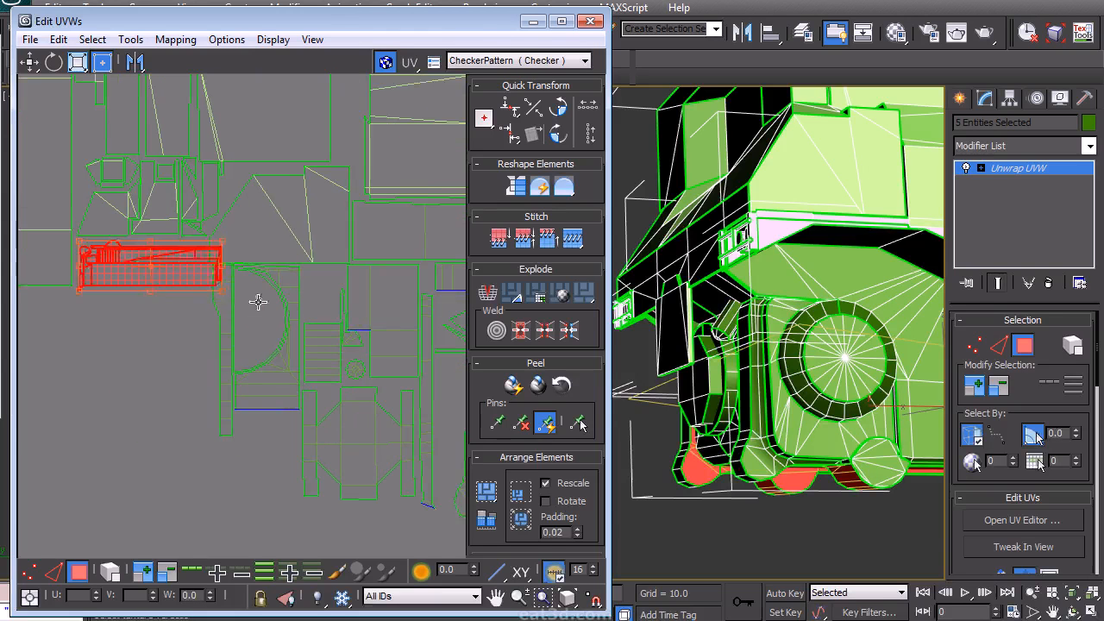
# - Examine the arranged UV layout by panning and zooming across the islands
pyautogui.click(171, 351)
pyautogui.moveTo(177, 351); pyautogui.dragTo(229, 340, button='middle')
pyautogui.scroll(-9, 234, 344)
pyautogui.moveTo(325, 250); pyautogui.dragTo(269, 214, button='middle')
pyautogui.scroll(2, 268, 265)
pyautogui.scroll(-2, 273, 338)
pyautogui.moveTo(276, 344); pyautogui.dragTo(301, 236, button='middle')
pyautogui.scroll(-1, 228, 312)
pyautogui.moveTo(185, 346); pyautogui.dragTo(366, 185)
pyautogui.moveTo(316, 237); pyautogui.dragTo(336, 140, button='middle')
pyautogui.moveTo(335, 142); pyautogui.dragTo(265, 362)
pyautogui.click(322, 343)
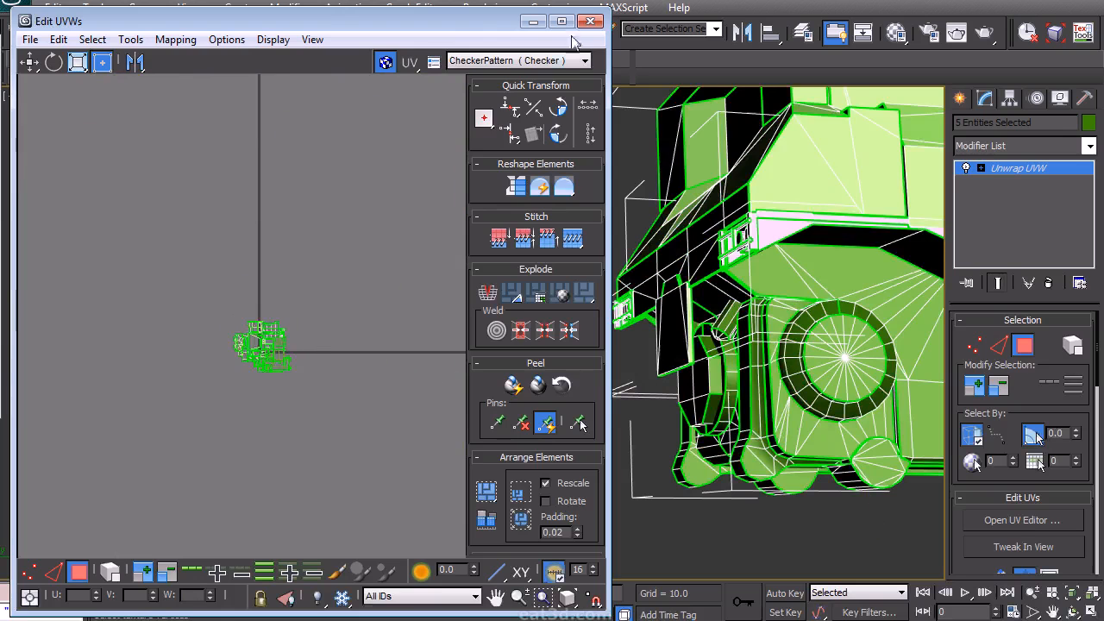
# - Close the UV editor and collapse the Unwrap UVW modifier on the five selected truck objects
pyautogui.click(591, 21)
pyautogui.rightClick(1013, 172)
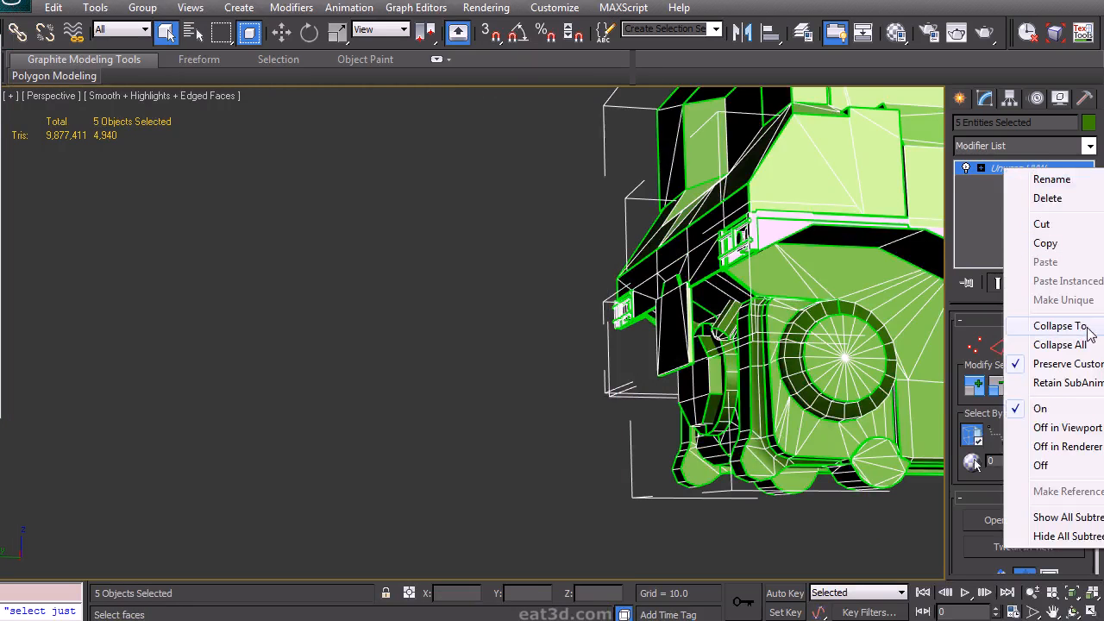
pyautogui.click(1088, 327)
pyautogui.moveTo(785, 231); pyautogui.dragTo(353, 299, button='middle')
pyautogui.hotkey('ctrl', 'z')
# - Select the cab object and collapse its modifier stack
pyautogui.click(668, 171)
pyautogui.keyDown('alt'); pyautogui.moveTo(668, 173); pyautogui.dragTo(567, 262, button='middle'); pyautogui.keyUp('alt')
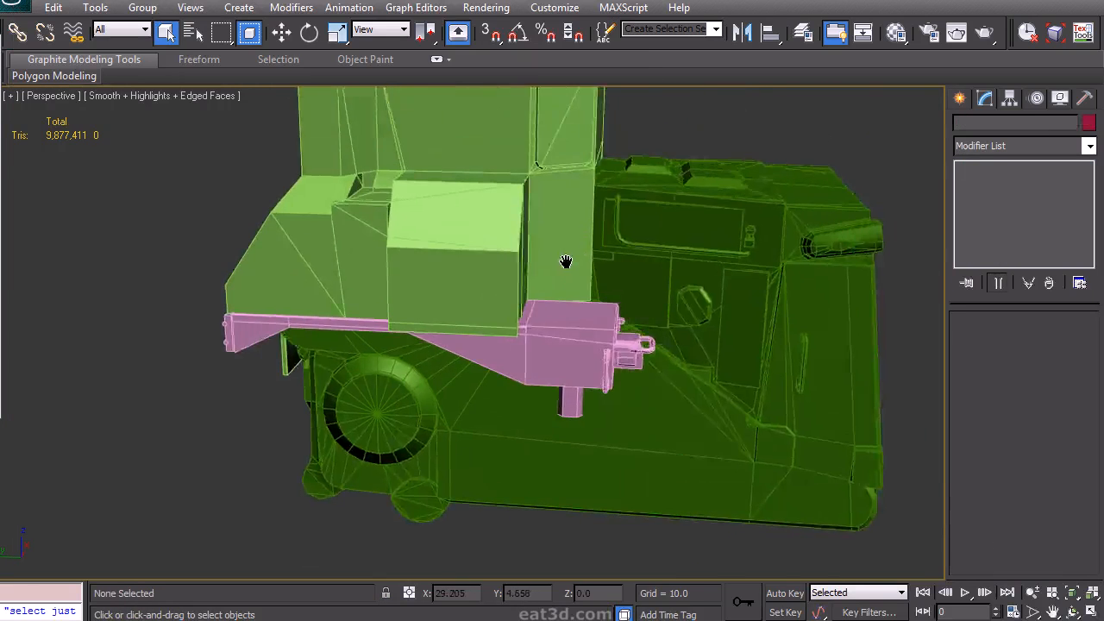
pyautogui.scroll(-3, 560, 258)
pyautogui.click(517, 239)
pyautogui.rightClick(1017, 168)
pyautogui.click(1035, 328)
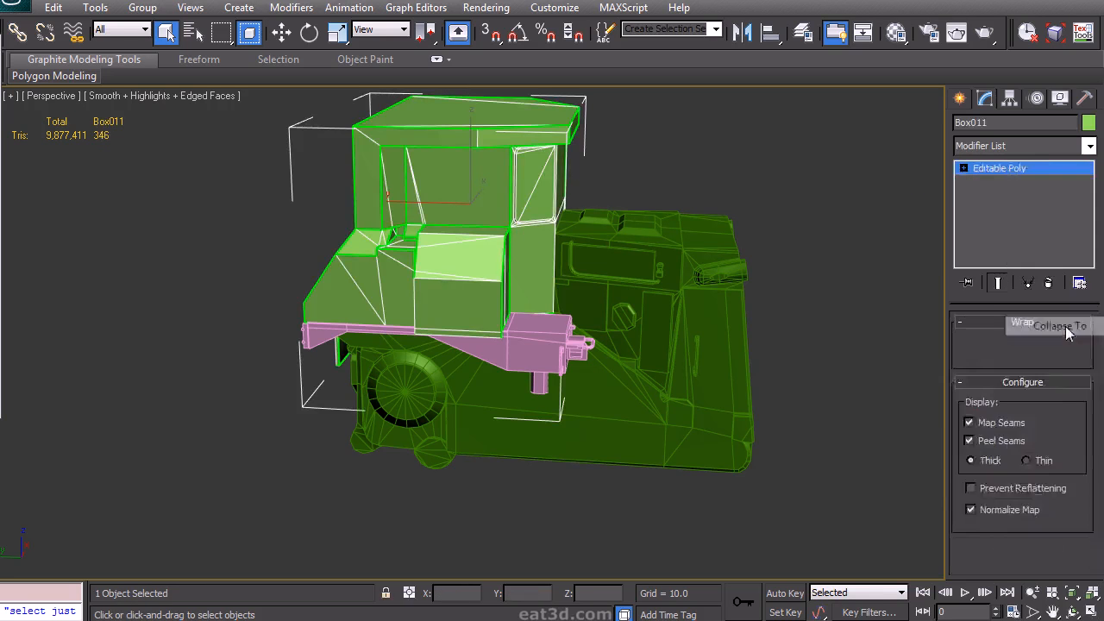
# - Select the pink chassis plate object and collapse its Unwrap UVW and Symmetry modifiers into the editable poly
pyautogui.click(546, 328)
pyautogui.moveTo(572, 285)
pyautogui.keyDown('alt'); pyautogui.mouseDown(button='middle')
pyautogui.moveTo(426, 232)
pyautogui.moveTo(540, 278)
pyautogui.moveTo(561, 274)
pyautogui.mouseUp(button='middle'); pyautogui.keyUp('alt')
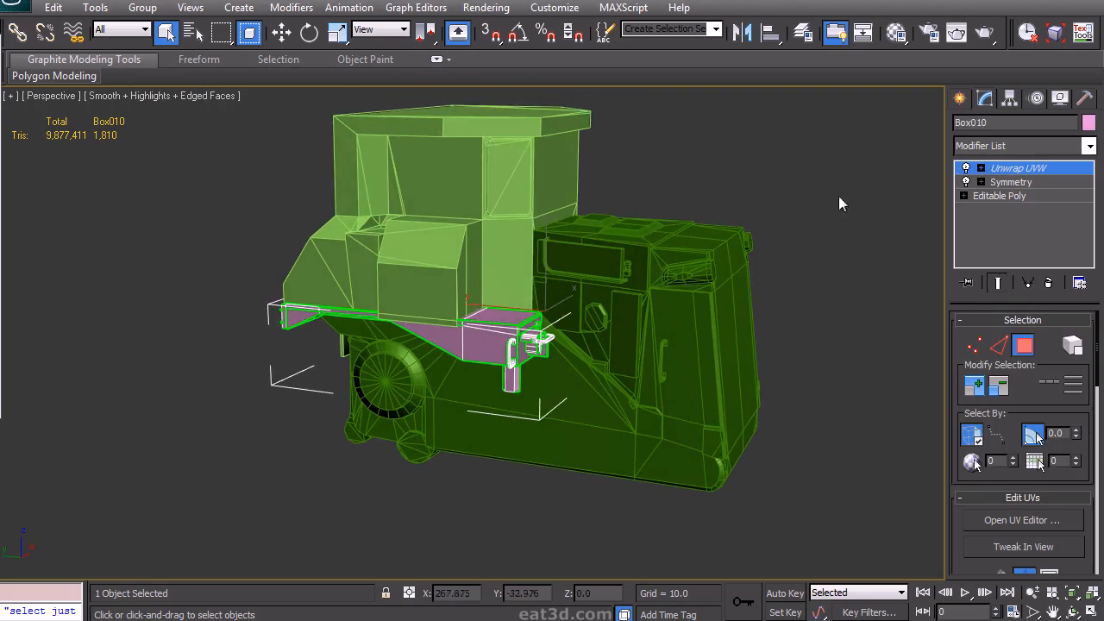
pyautogui.click(422, 206)
pyautogui.rightClick(988, 164)
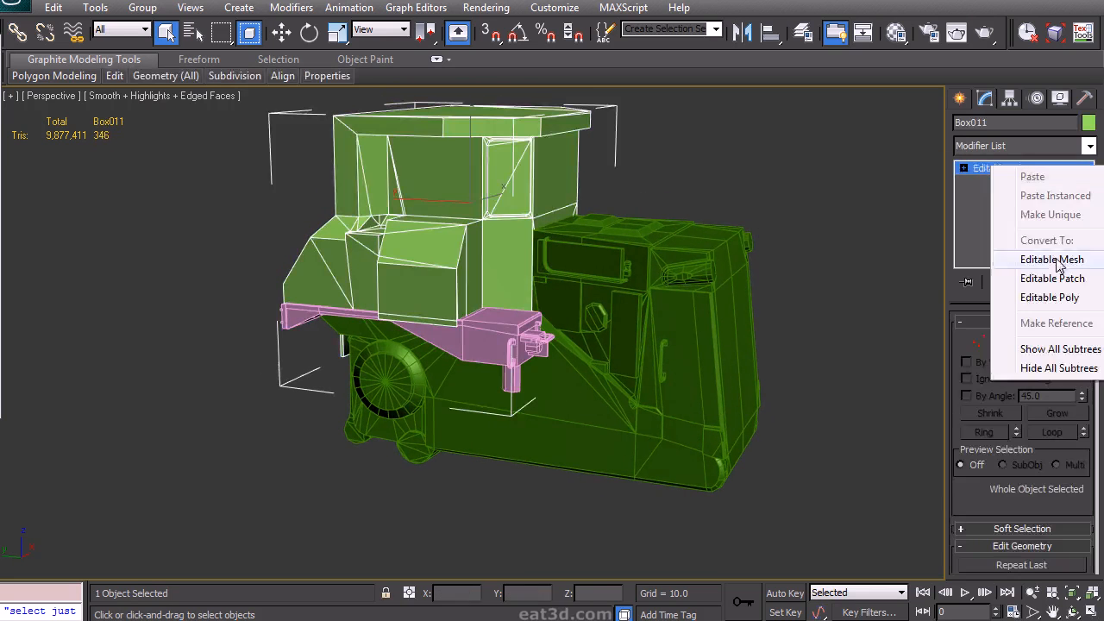
pyautogui.click(833, 259)
pyautogui.click(494, 342)
pyautogui.keyDown('ctrl'); pyautogui.click(574, 384); pyautogui.keyUp('ctrl')
pyautogui.rightClick(1000, 167)
pyautogui.click(1089, 302)
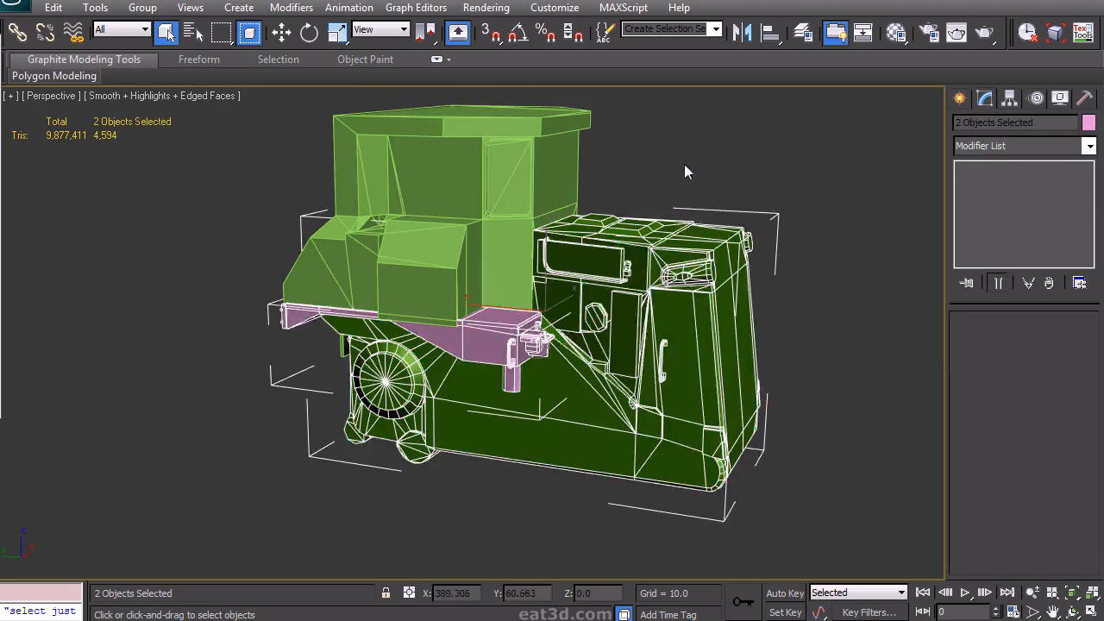
# - Select all five truck objects and assign them a single orange object colour
pyautogui.click(679, 167)
pyautogui.scroll(-3, 607, 245)
pyautogui.keyDown('alt'); pyautogui.moveTo(607, 245); pyautogui.dragTo(678, 456, button='middle'); pyautogui.keyUp('alt')
pyautogui.moveTo(678, 457); pyautogui.dragTo(236, 119)
pyautogui.keyDown('alt'); pyautogui.moveTo(537, 197); pyautogui.dragTo(608, 222, button='middle'); pyautogui.keyUp('alt')
pyautogui.click(1088, 124)
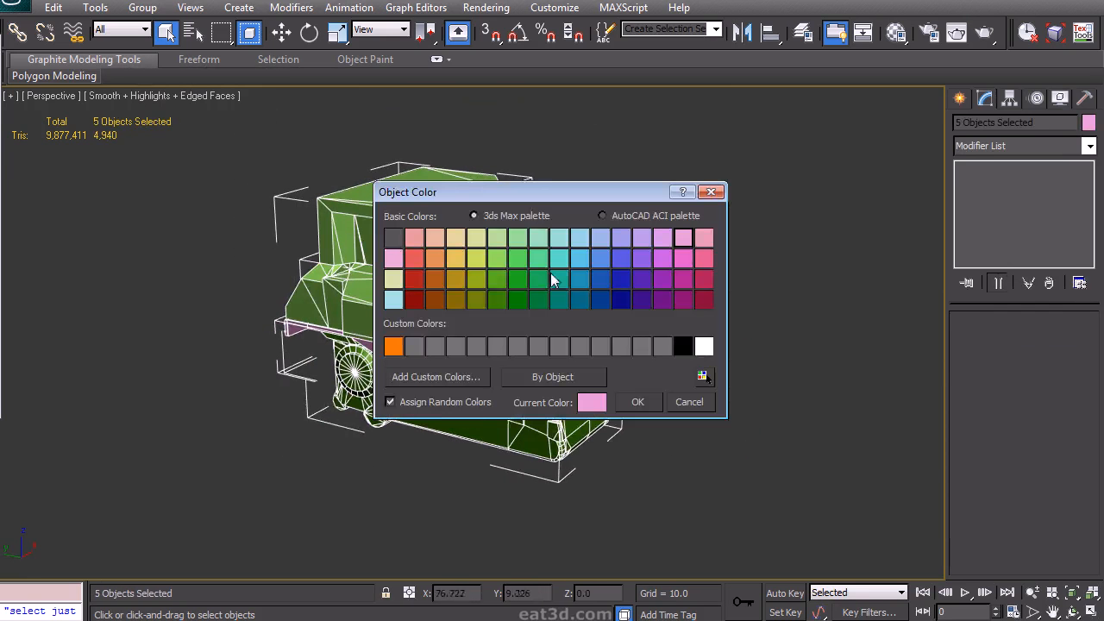
pyautogui.click(636, 402)
# - Orbit around the truck and turn off the edged faces display in the viewport
pyautogui.click(668, 394)
pyautogui.keyDown('alt'); pyautogui.moveTo(667, 394); pyautogui.dragTo(715, 348, button='middle'); pyautogui.keyUp('alt')
pyautogui.press('F4')
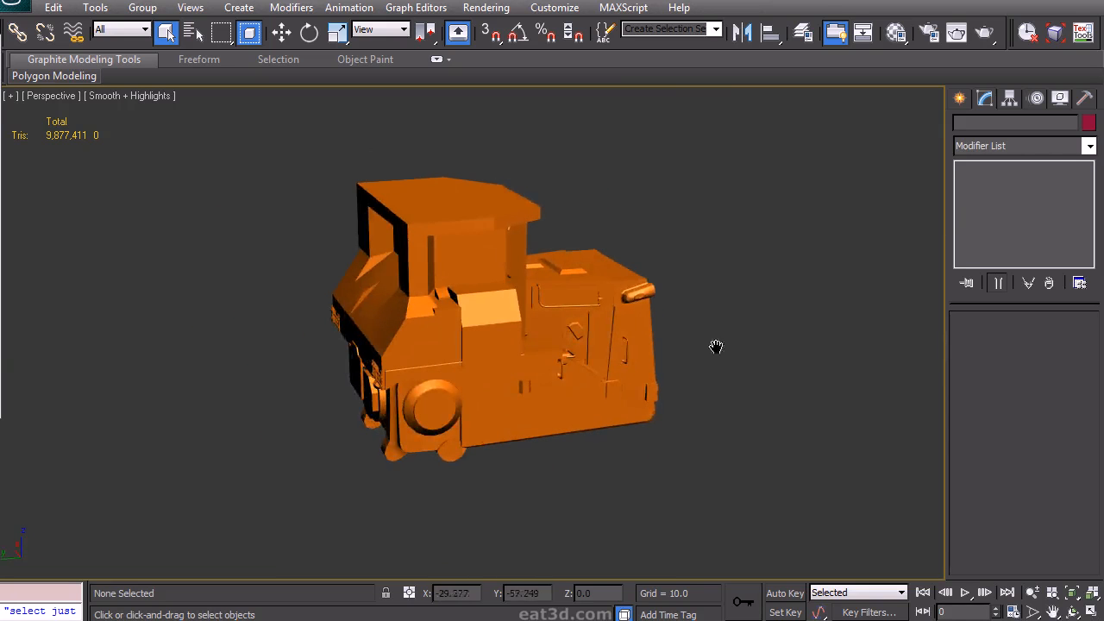